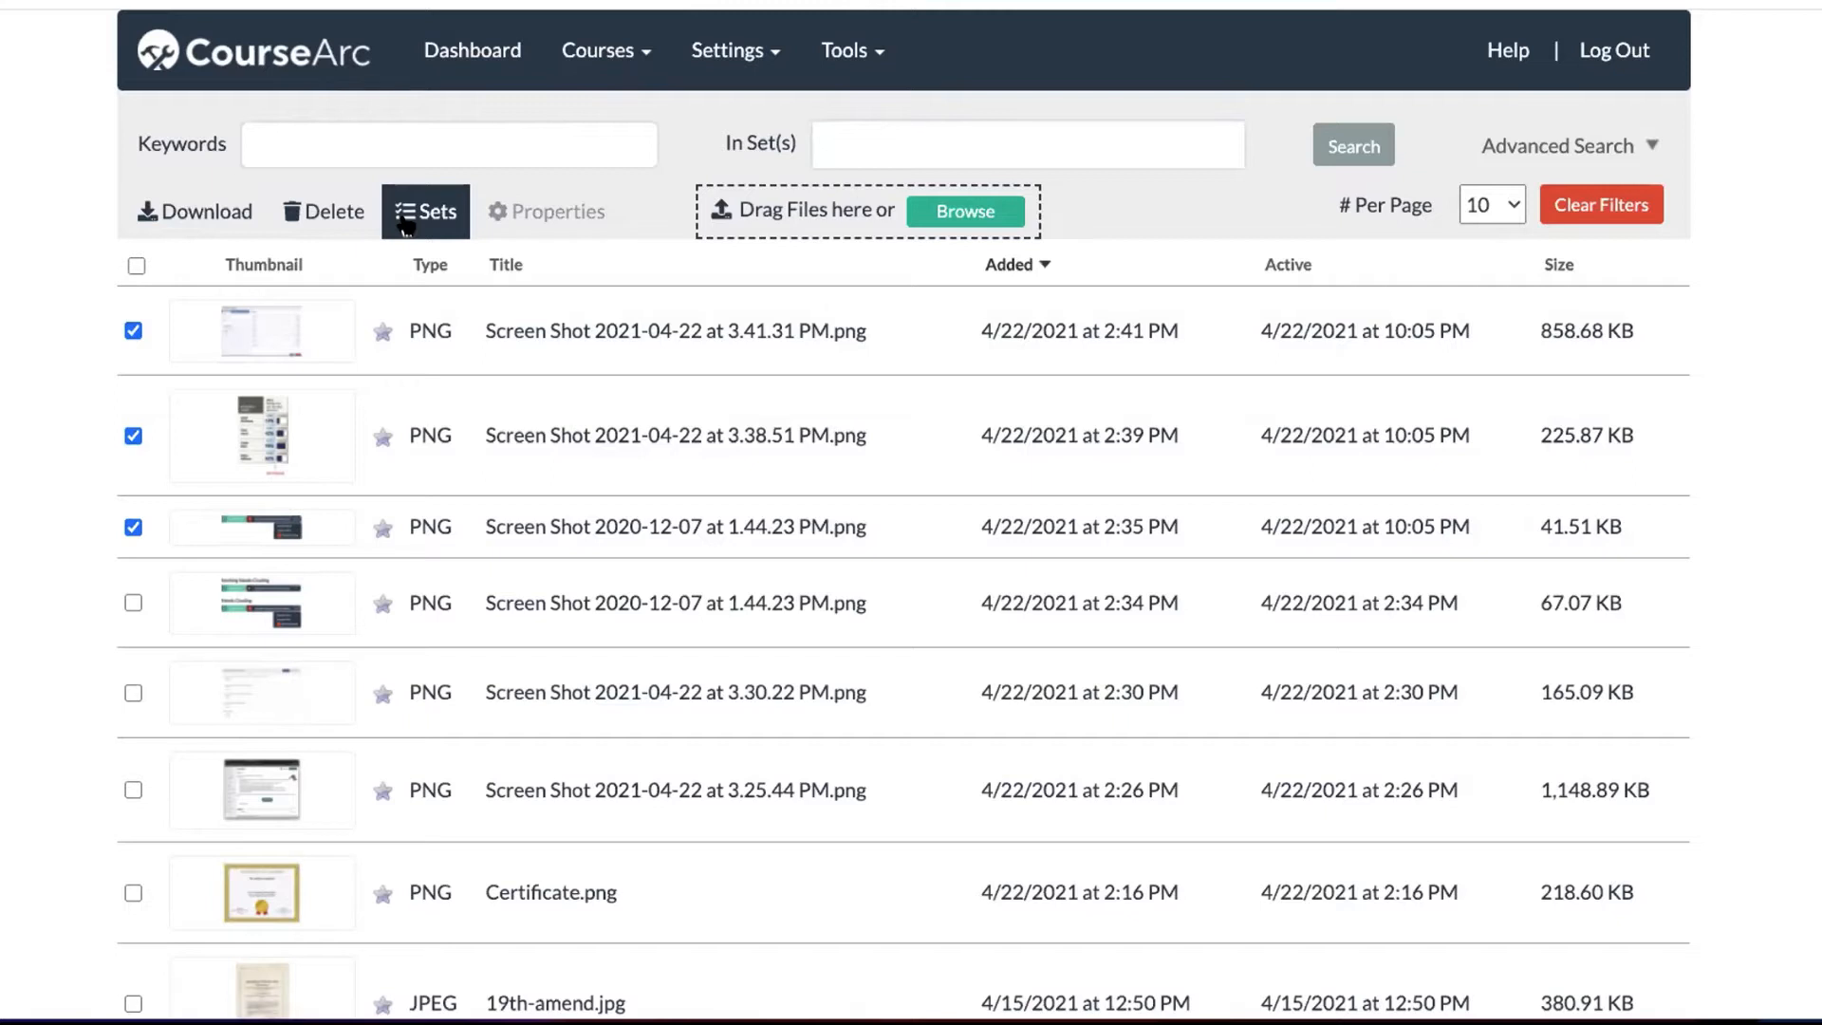
Add the three selected screenshot files to a new public set named "new name".
click(414, 213)
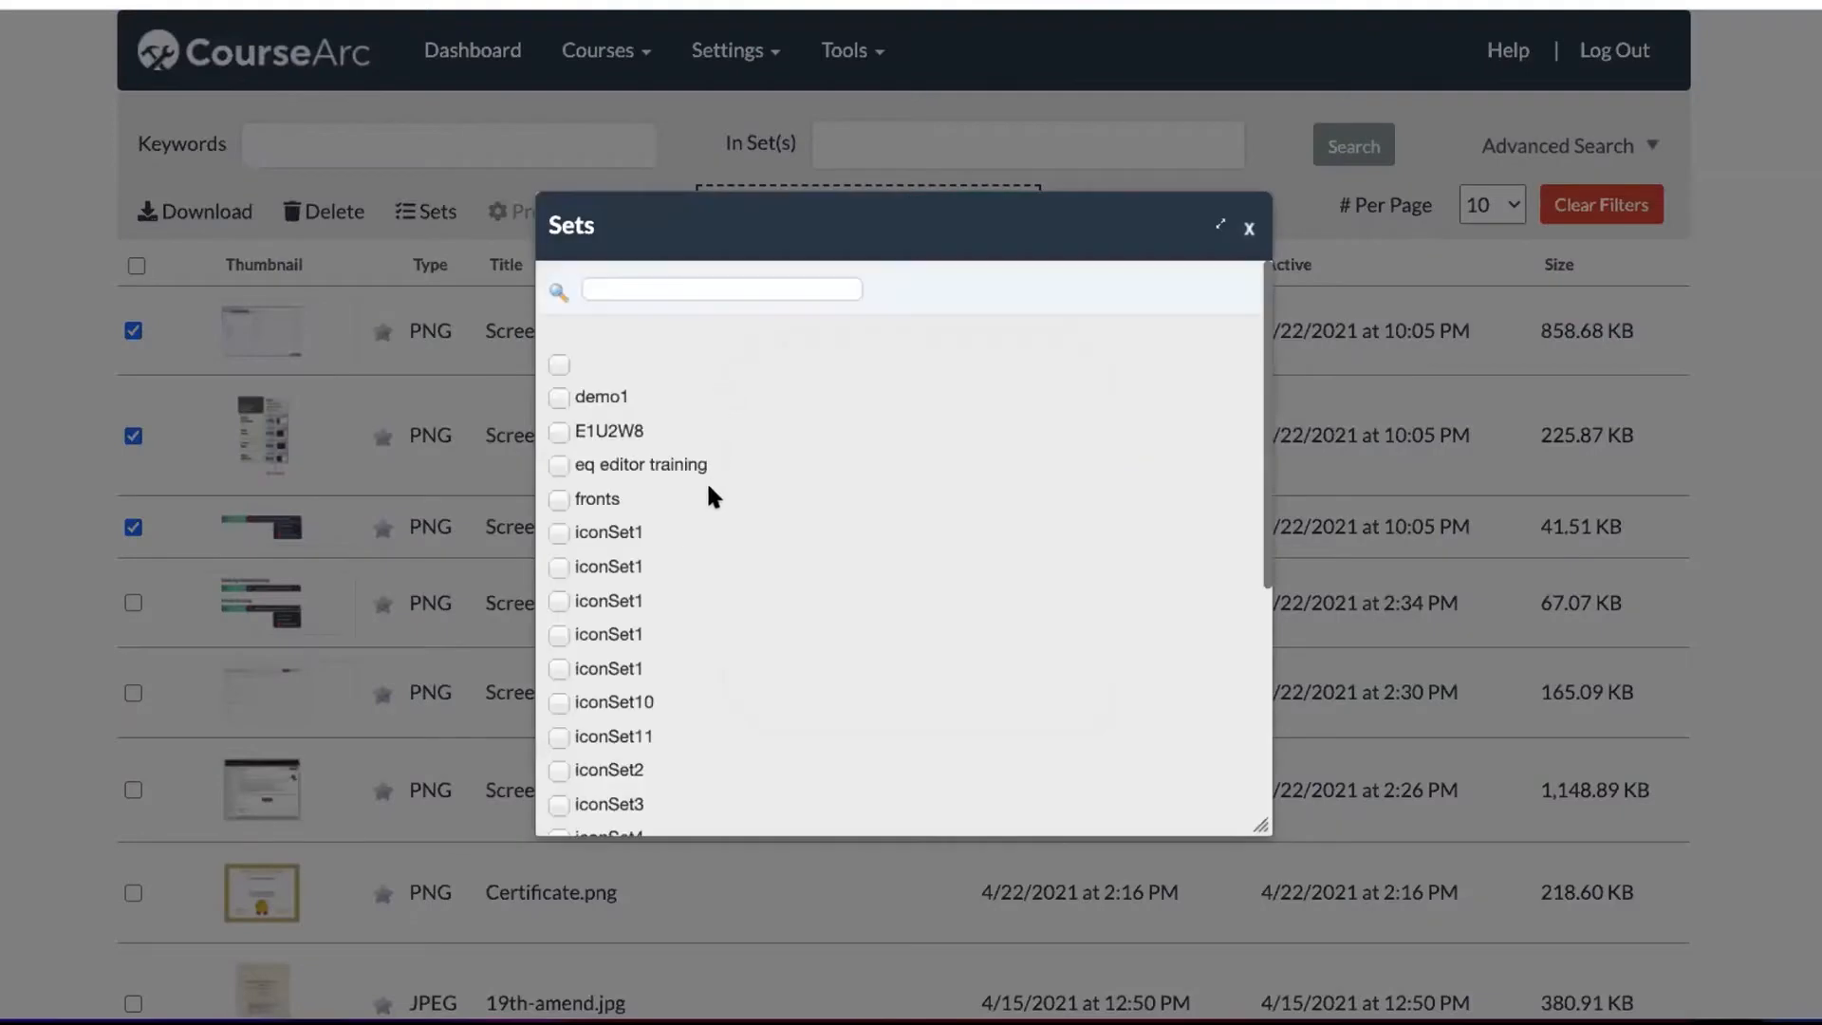
scroll(706, 482, down, 2)
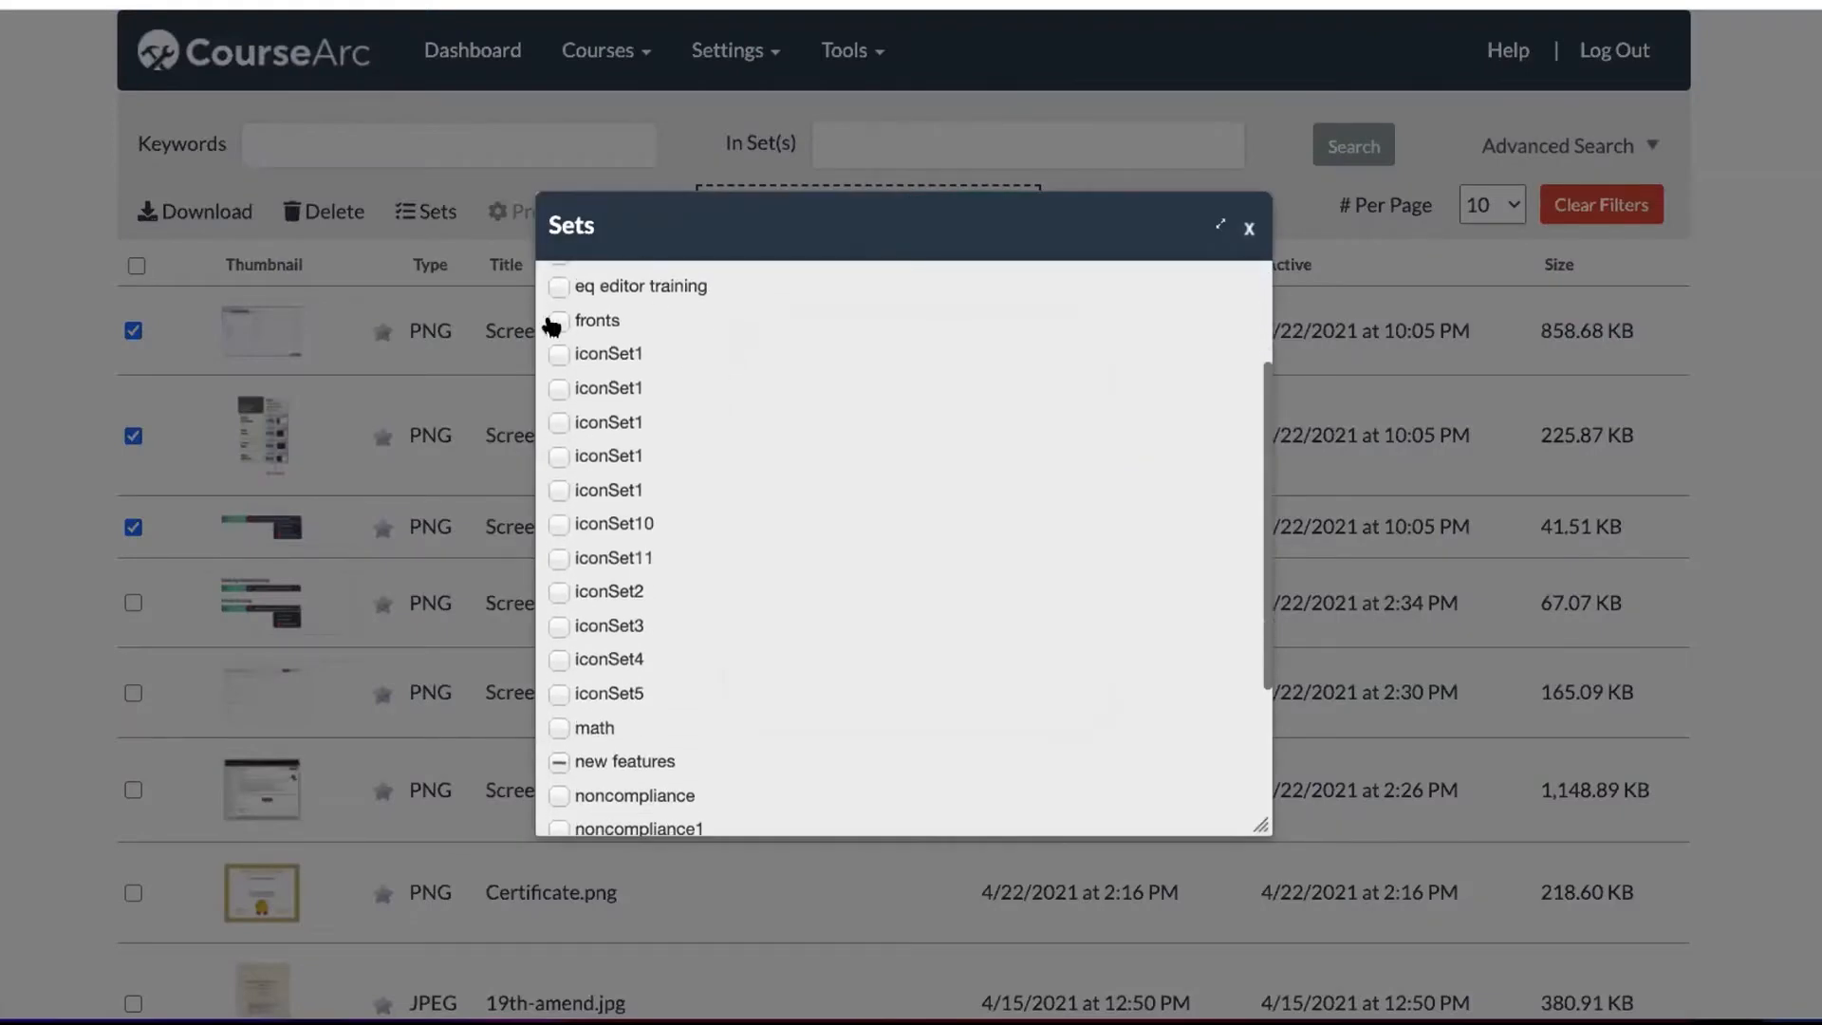
scroll(755, 481, down, 3)
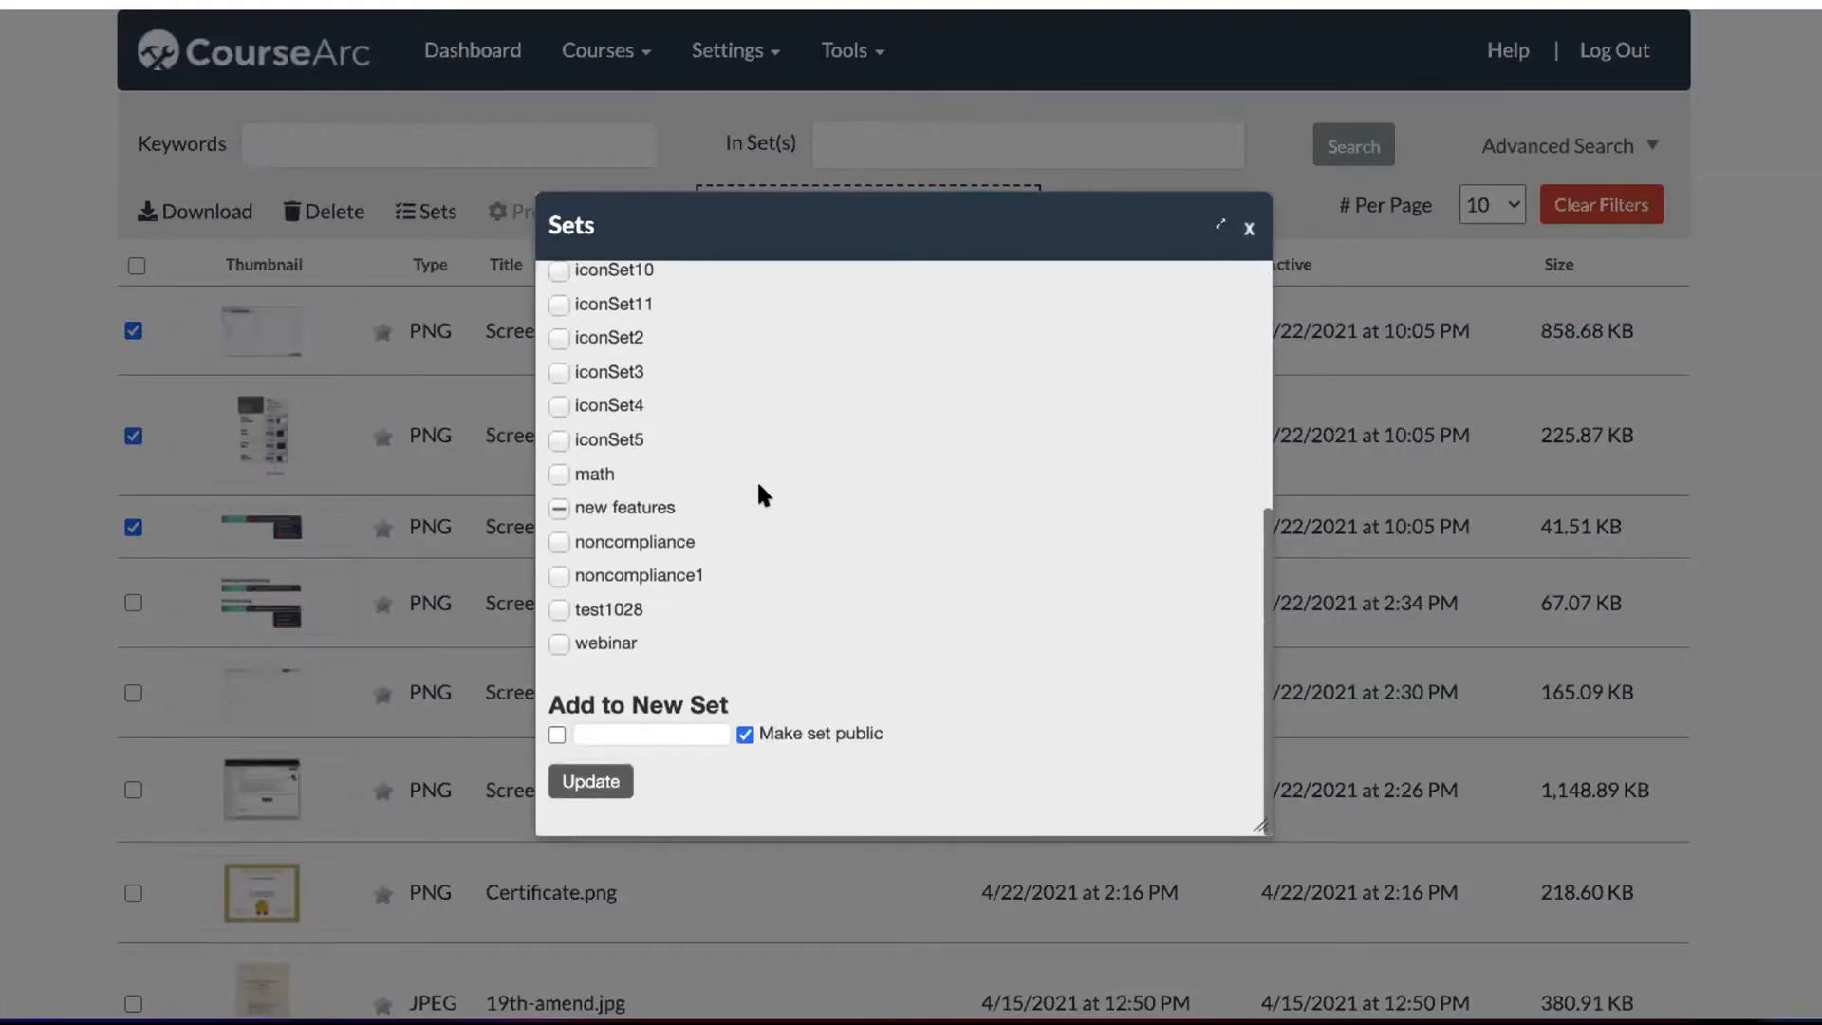
click(557, 735)
click(634, 734)
text(new name)
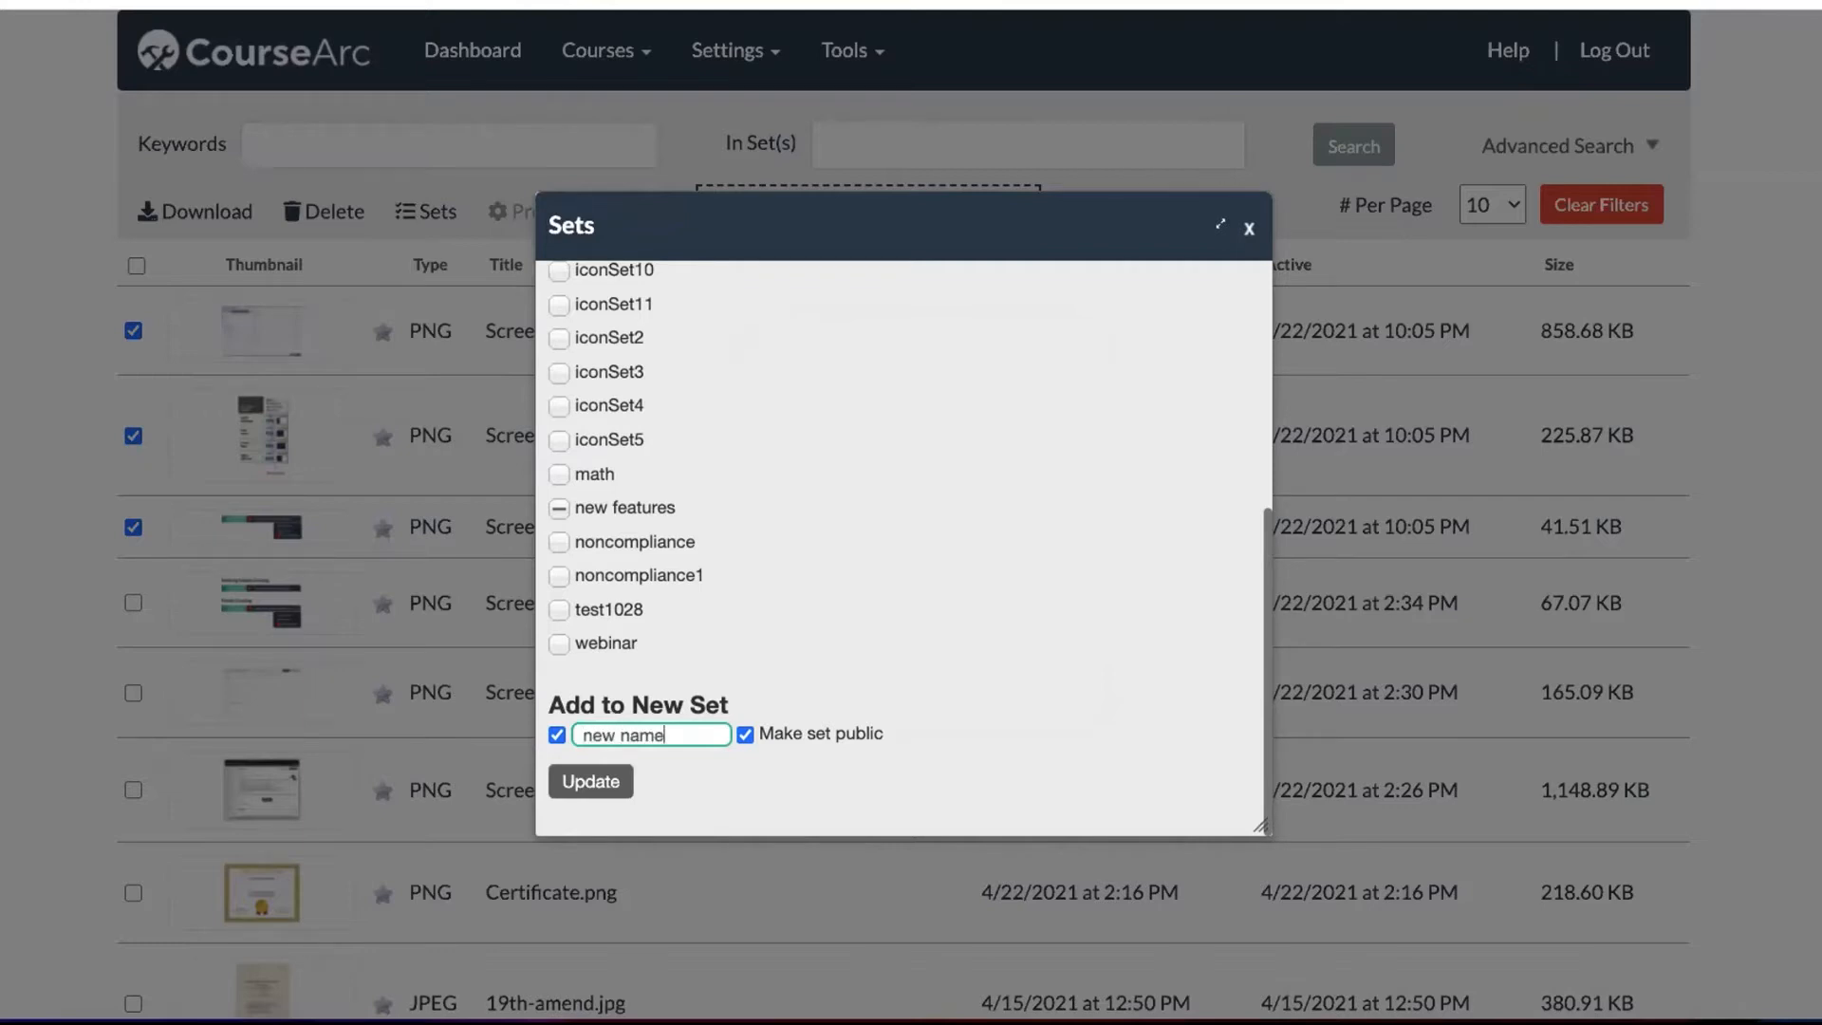
click(592, 782)
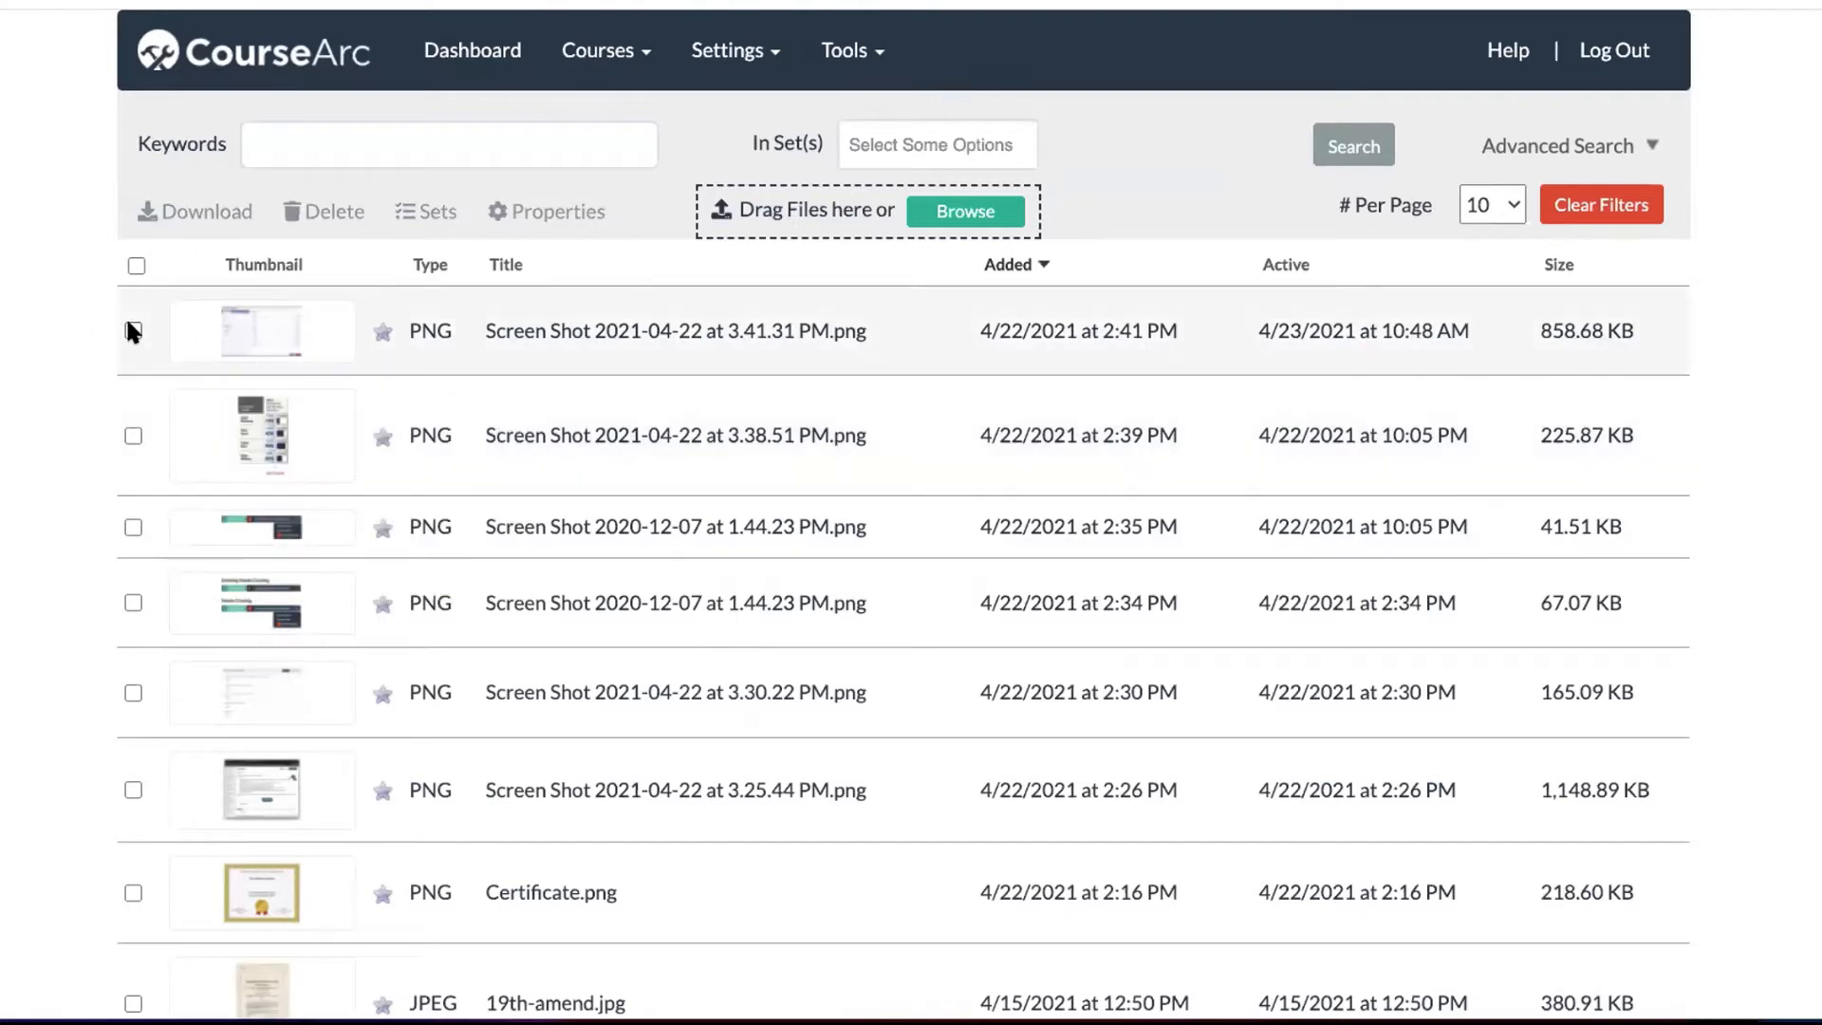
Examine the other and basic properties of Screen Shot 2021-04-22 at 3.41.31 PM.png, and open that file's action menu.
click(133, 331)
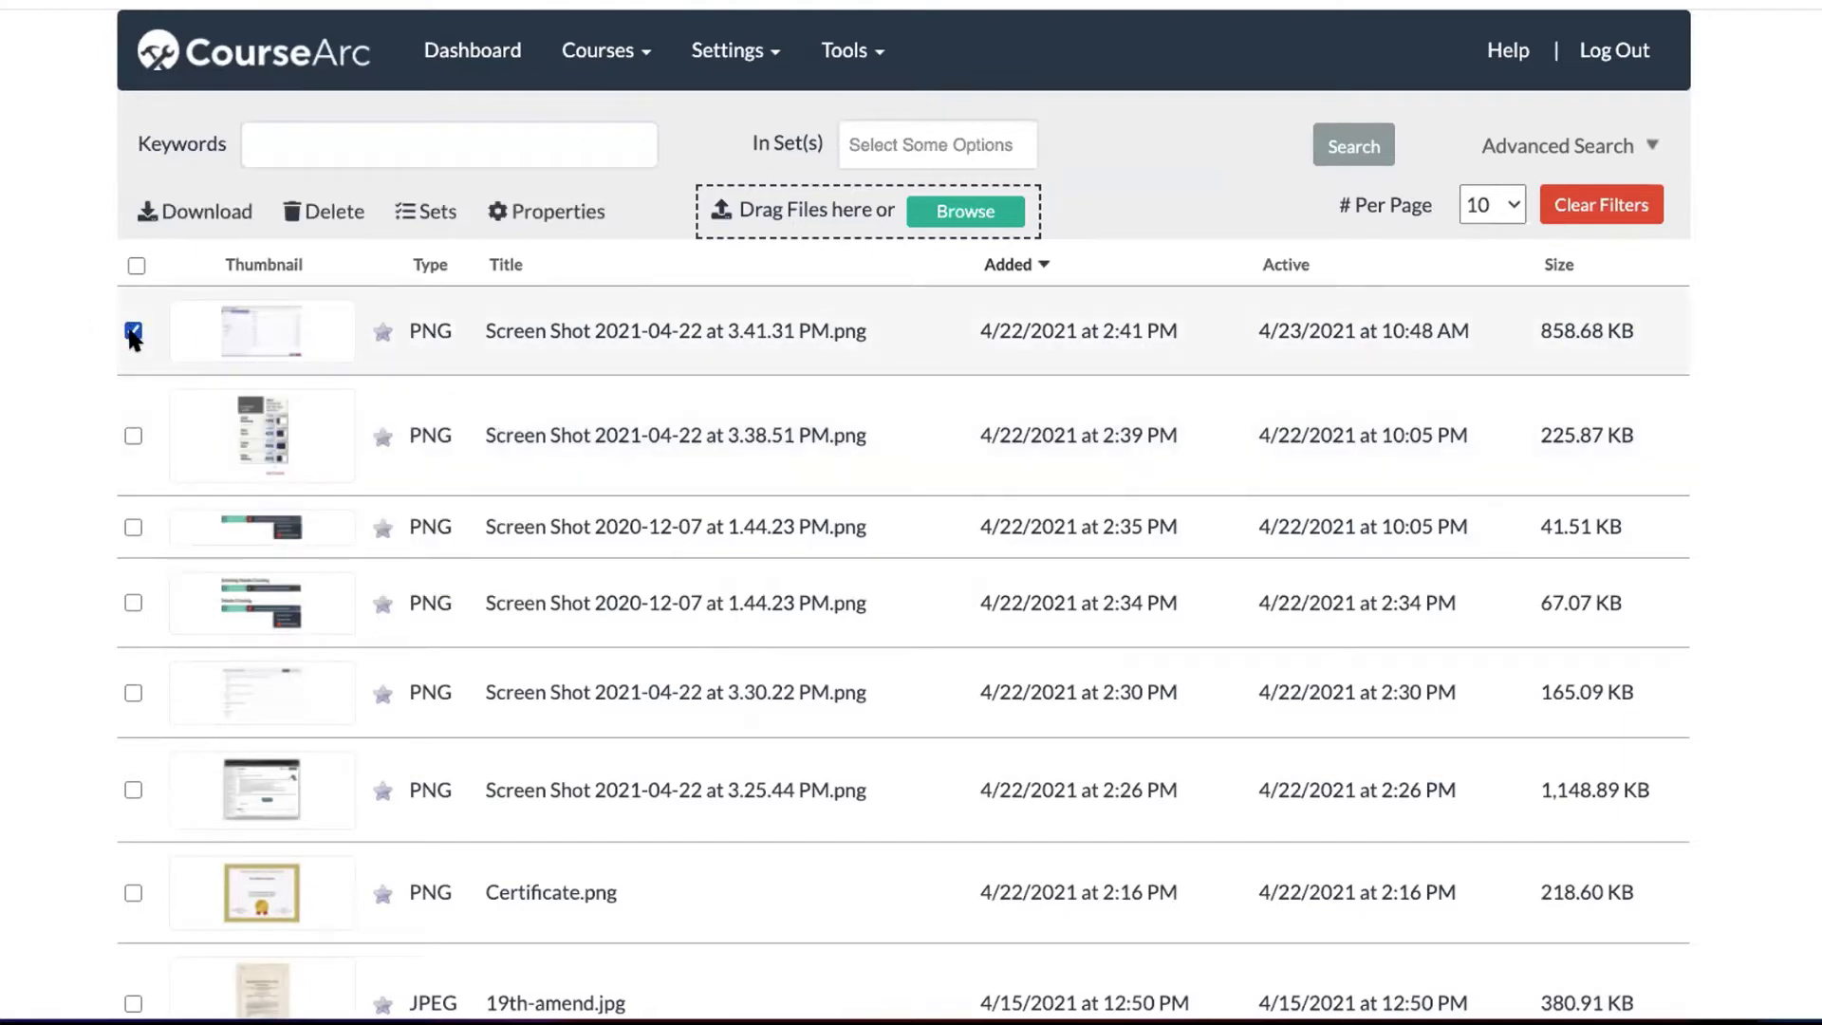
click(551, 209)
click(632, 273)
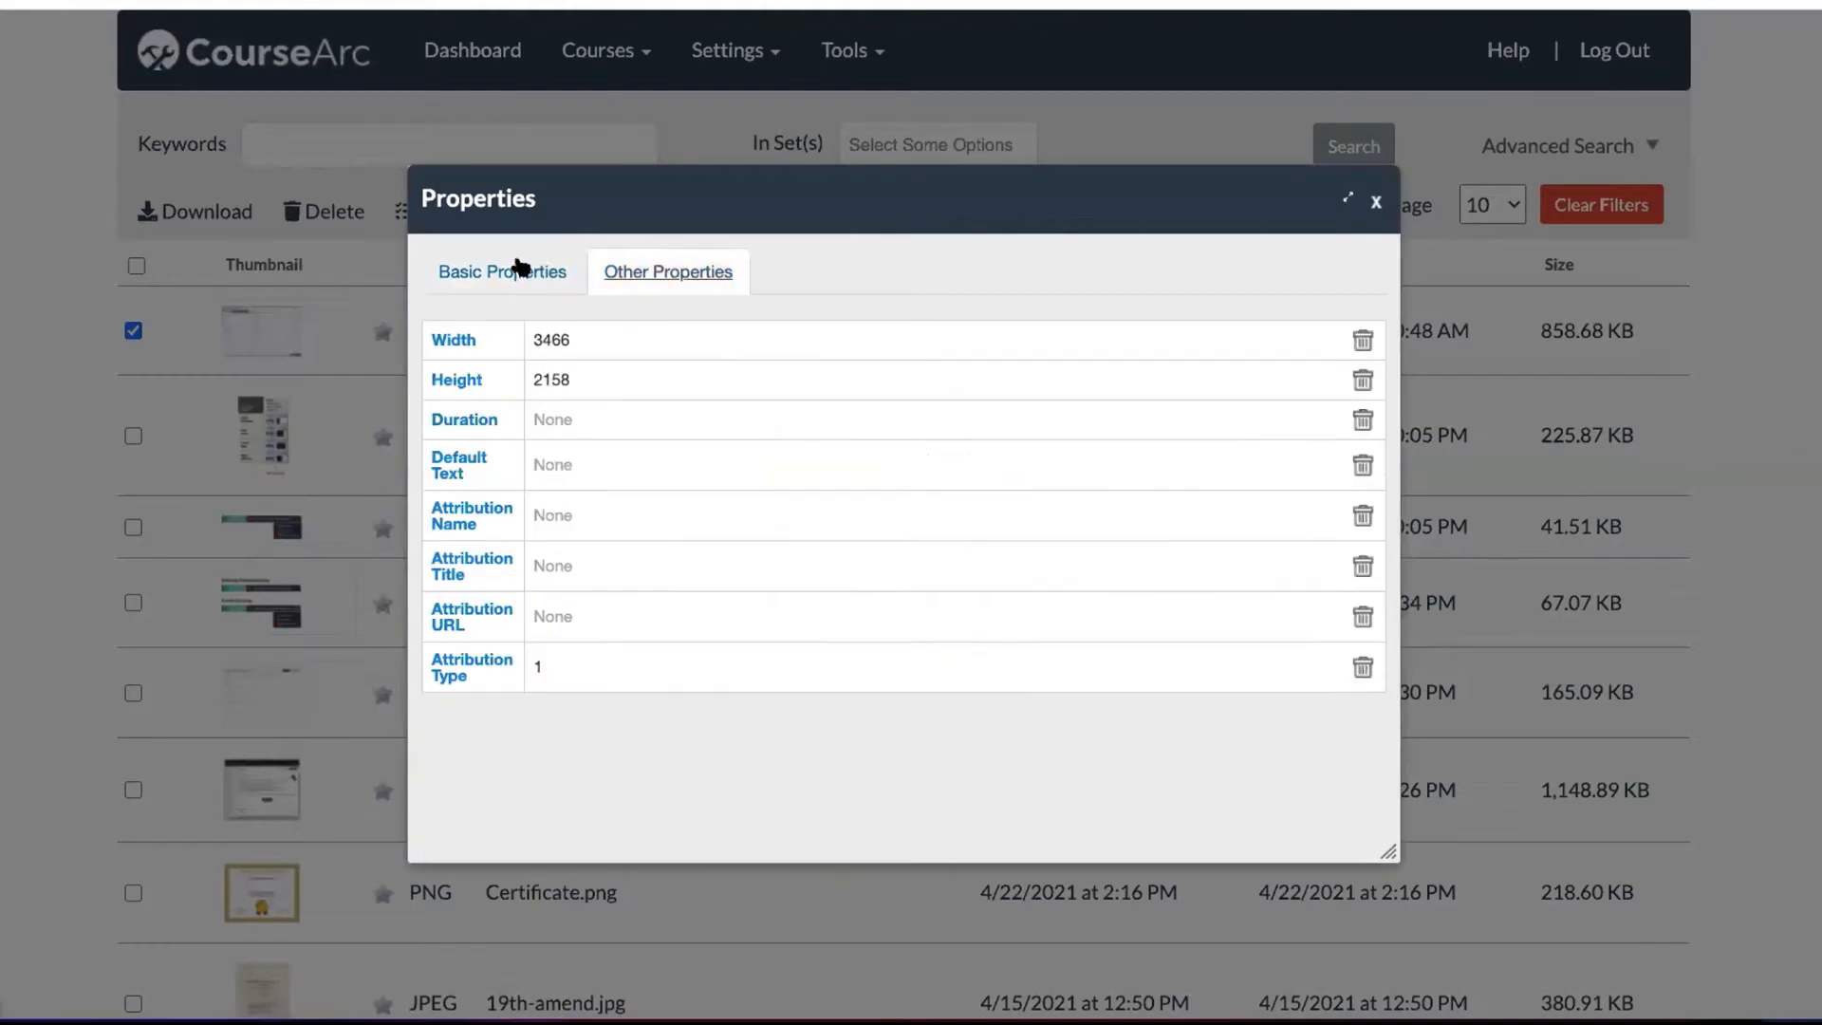
click(510, 270)
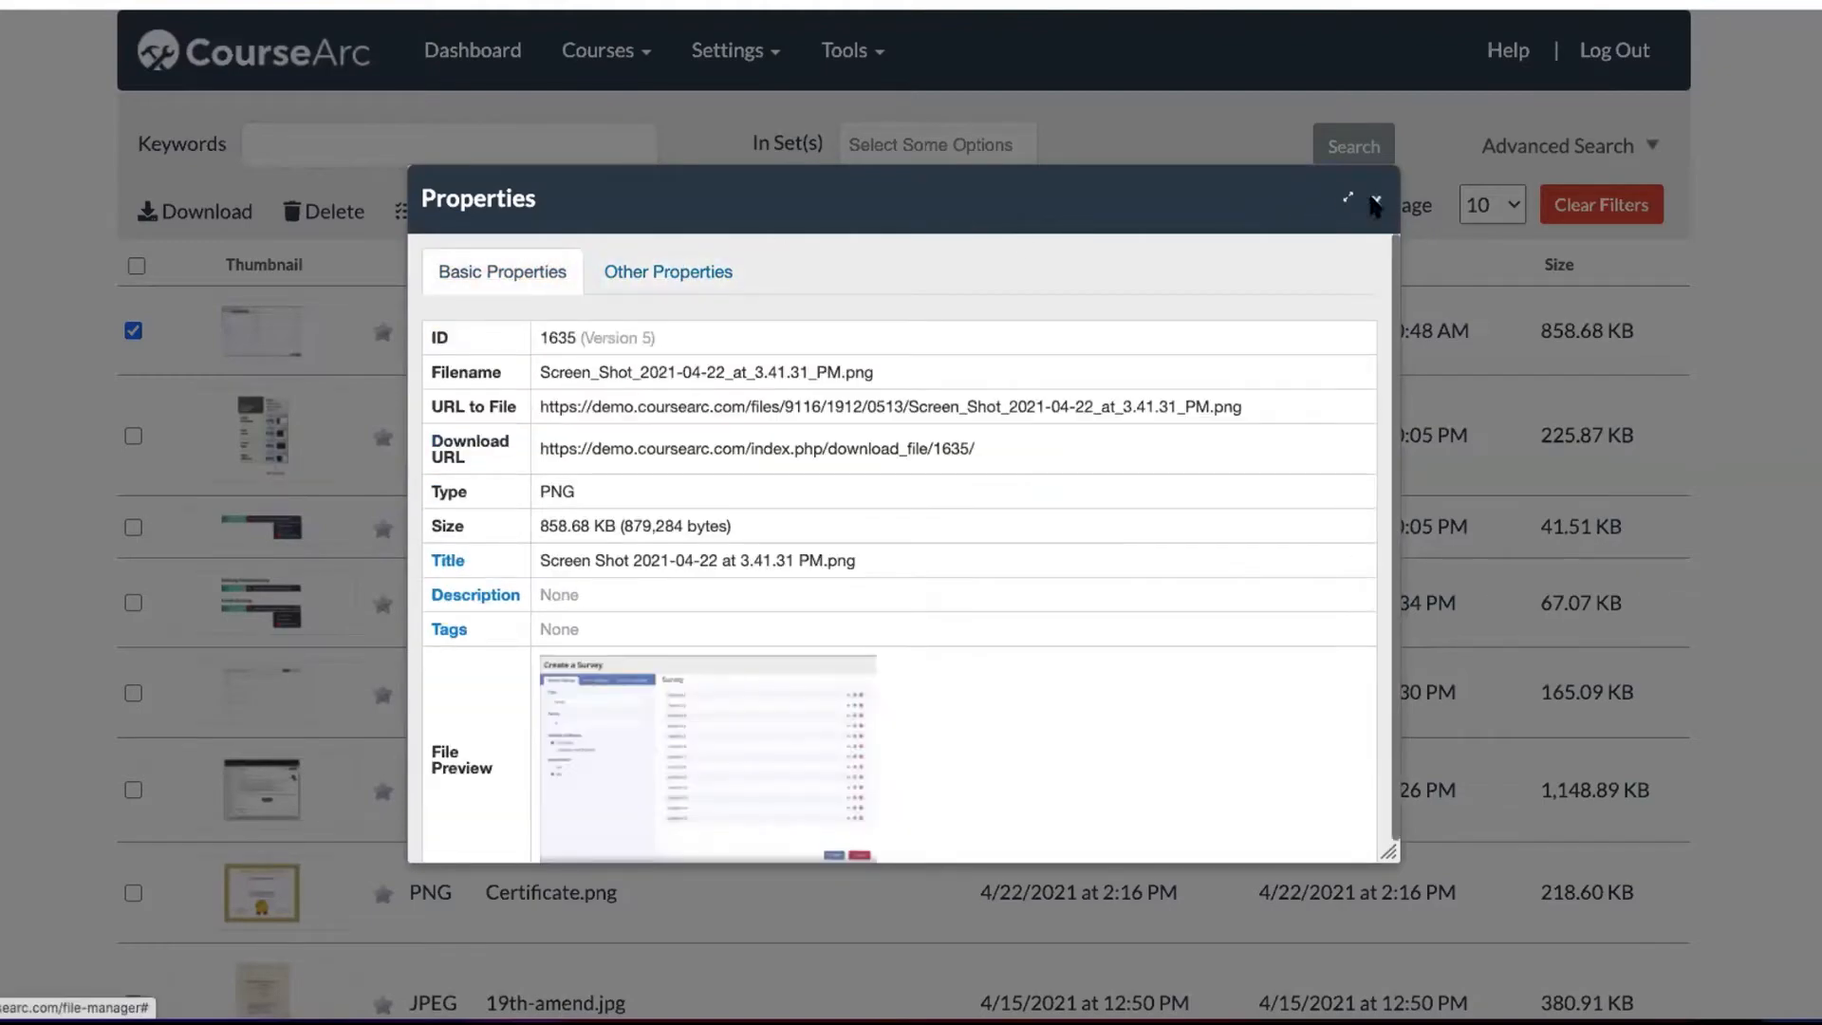
click(1377, 201)
mouse_move(305, 340)
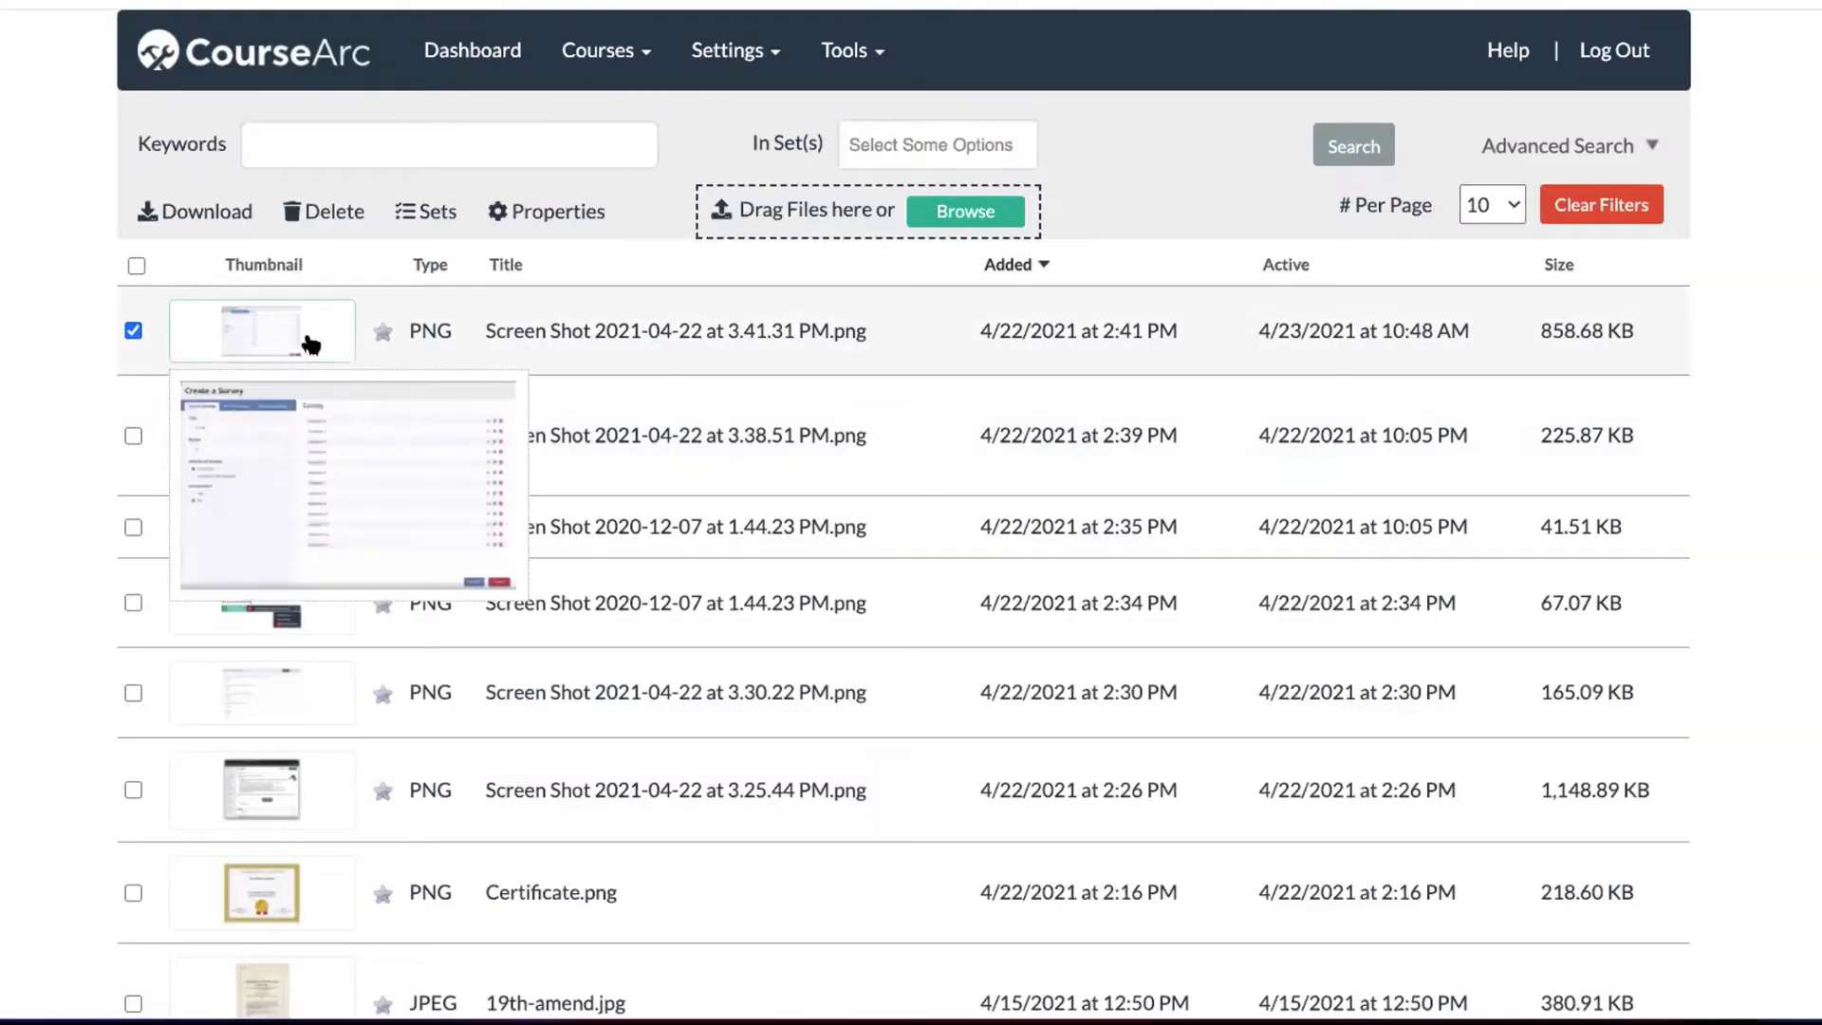
click(252, 330)
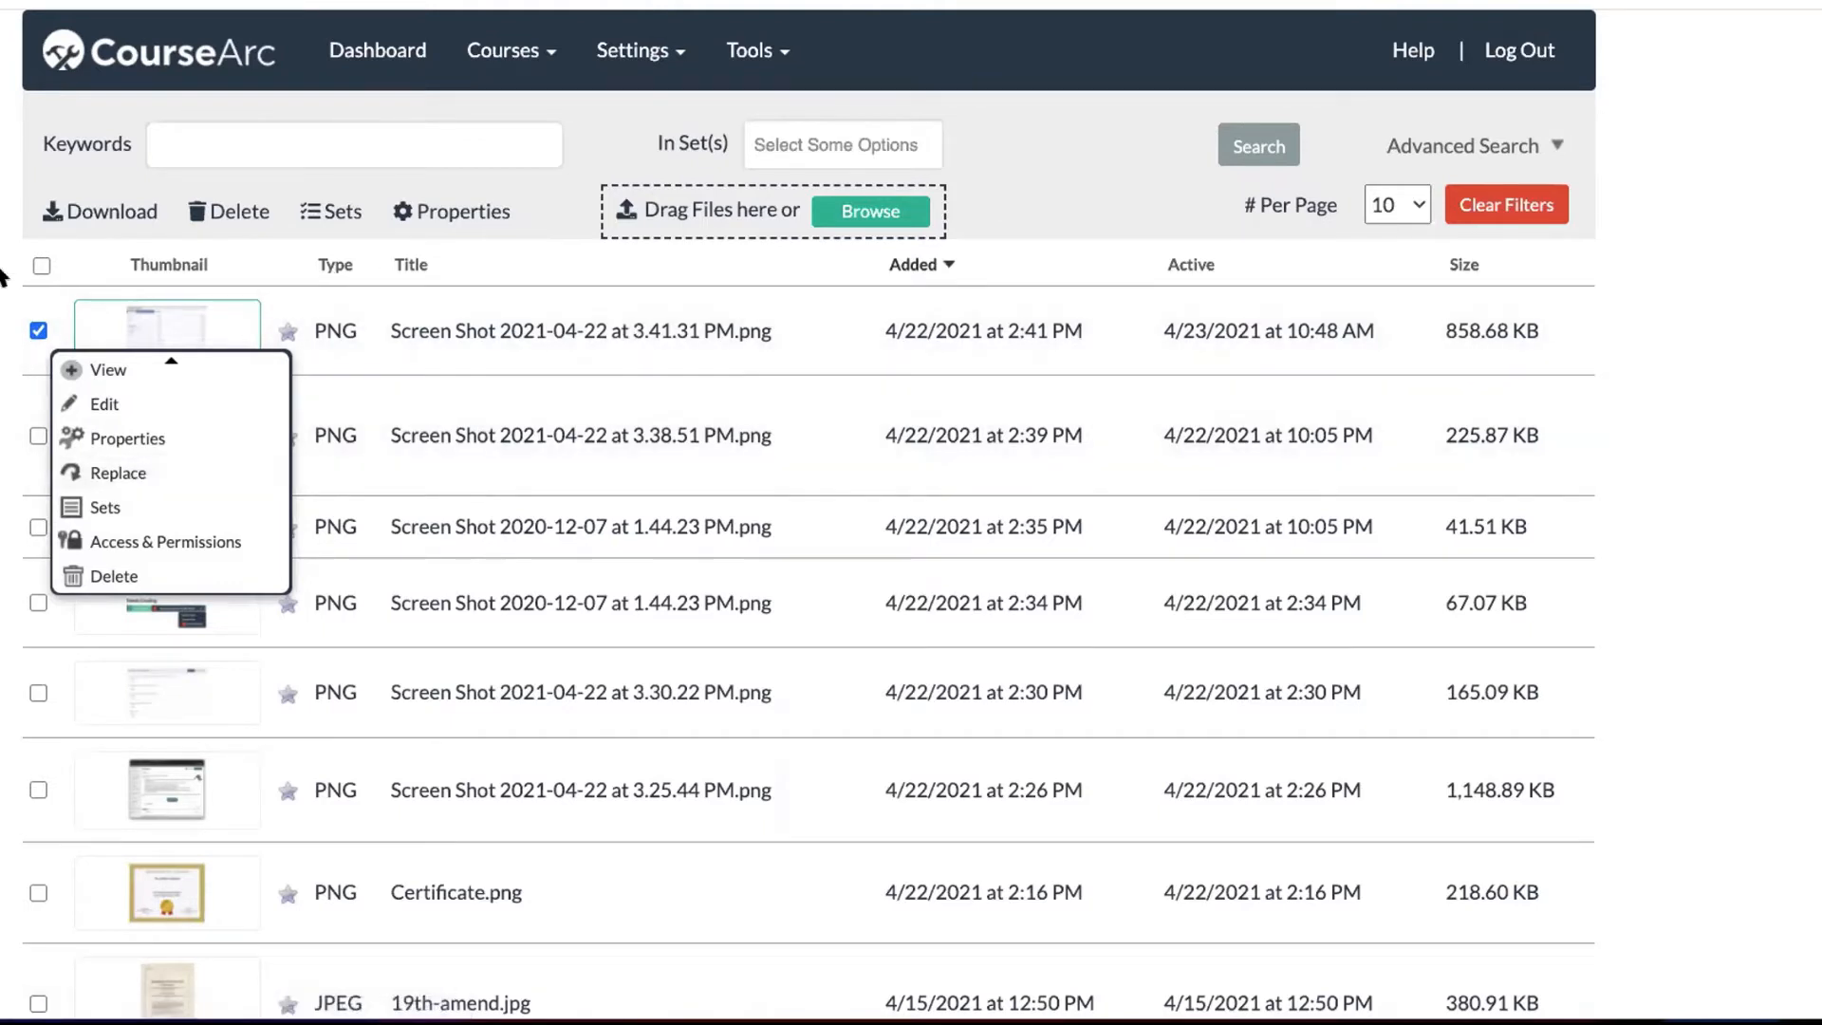
Upload whale shark.jpeg and Forces on Business.png from the desktop to the file manager, and select both files.
drag(1813, 206, 1694, 209)
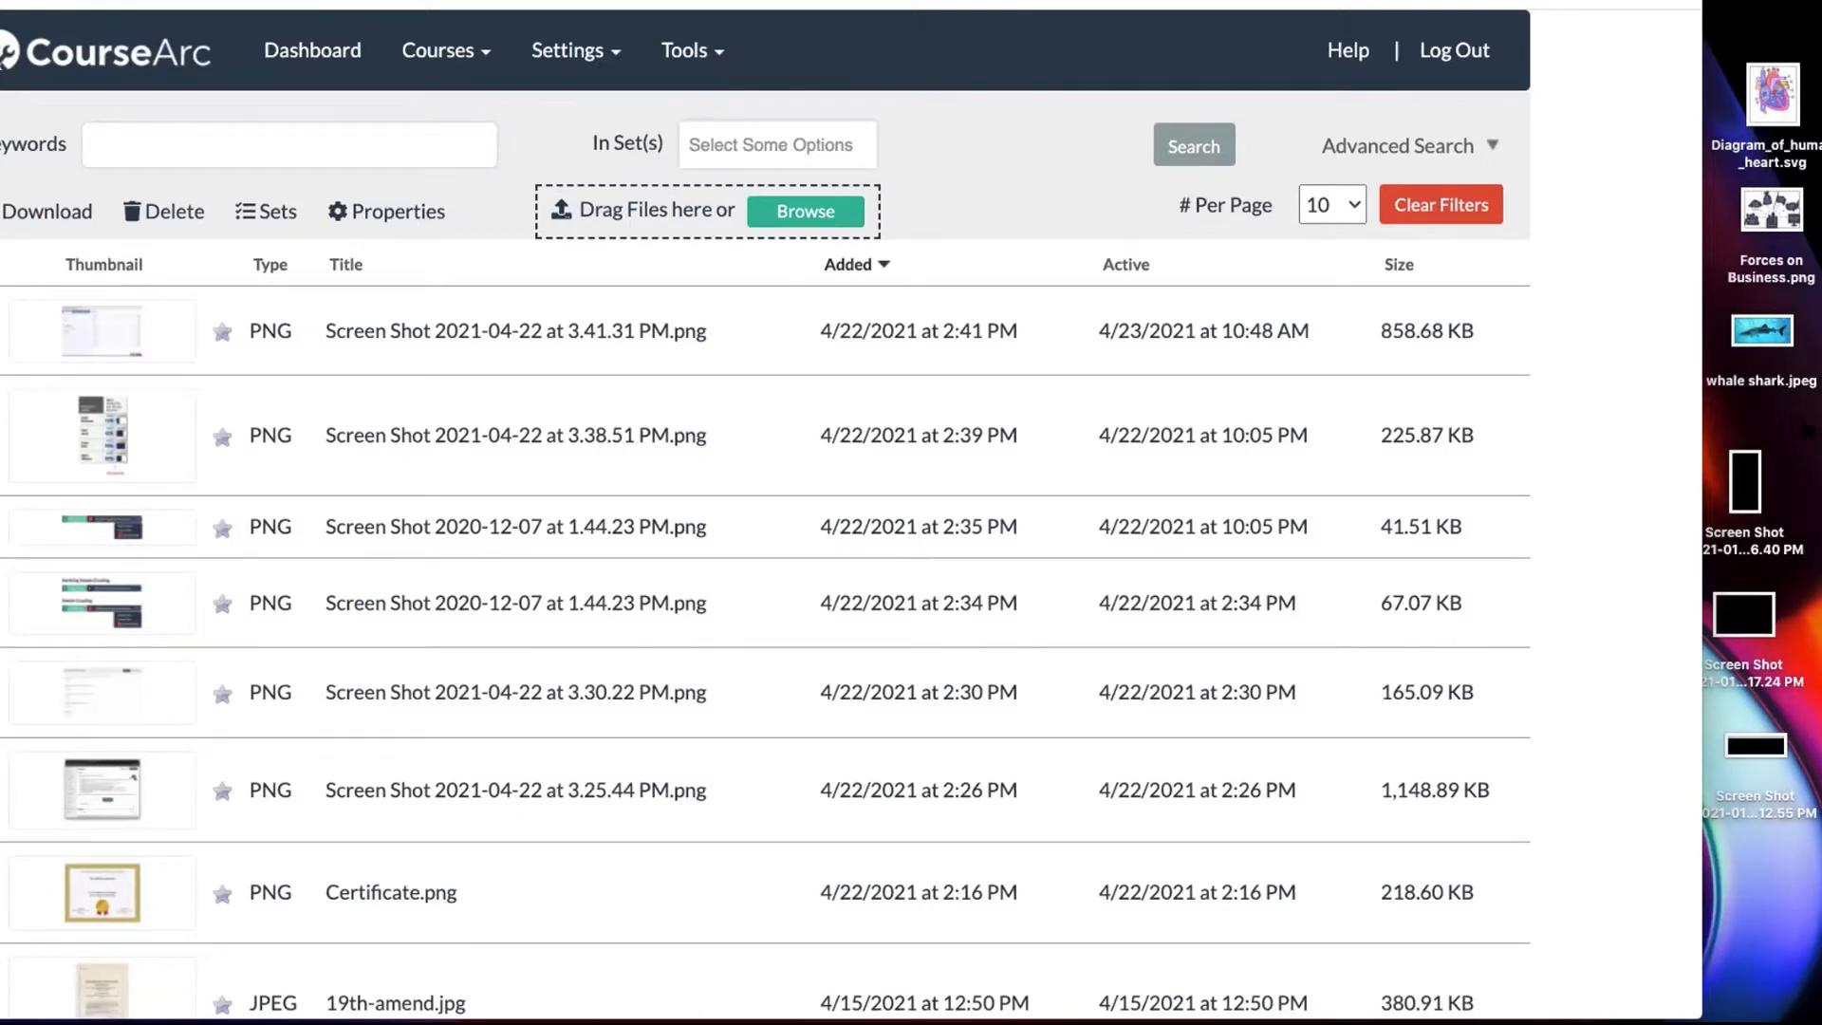
drag(1818, 425, 794, 345)
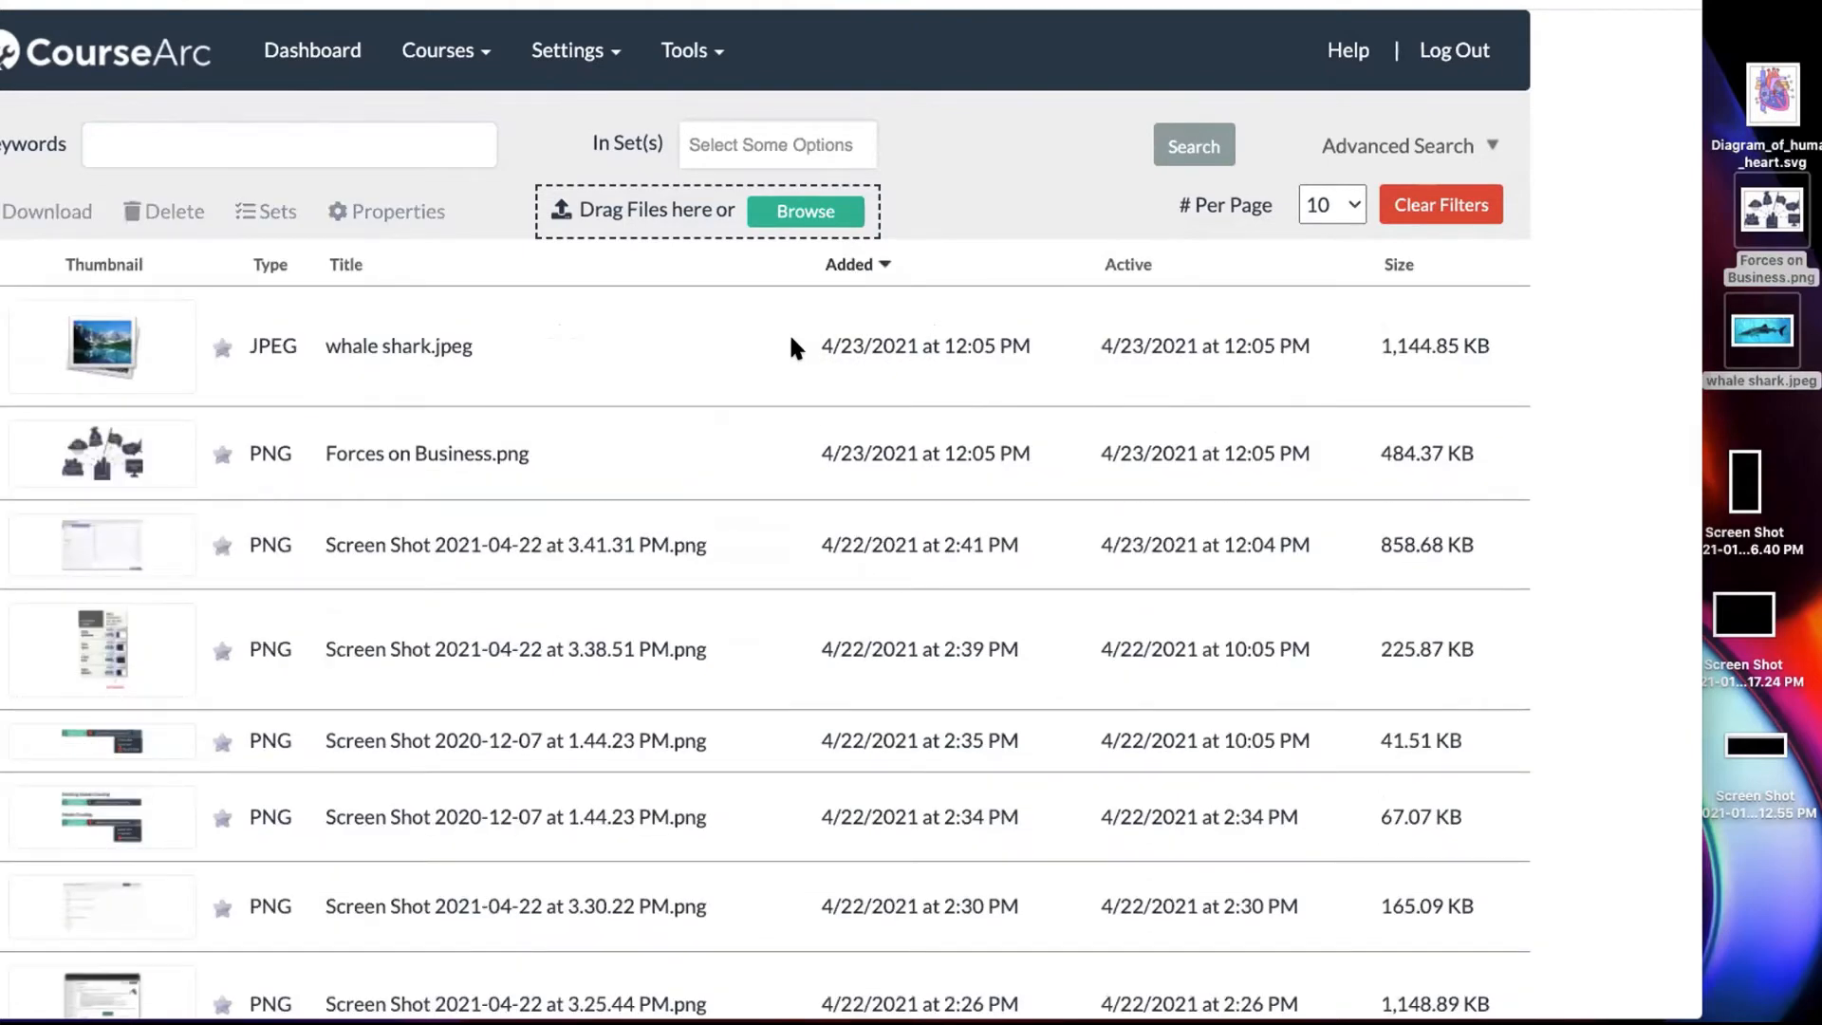
mouse_move(147, 463)
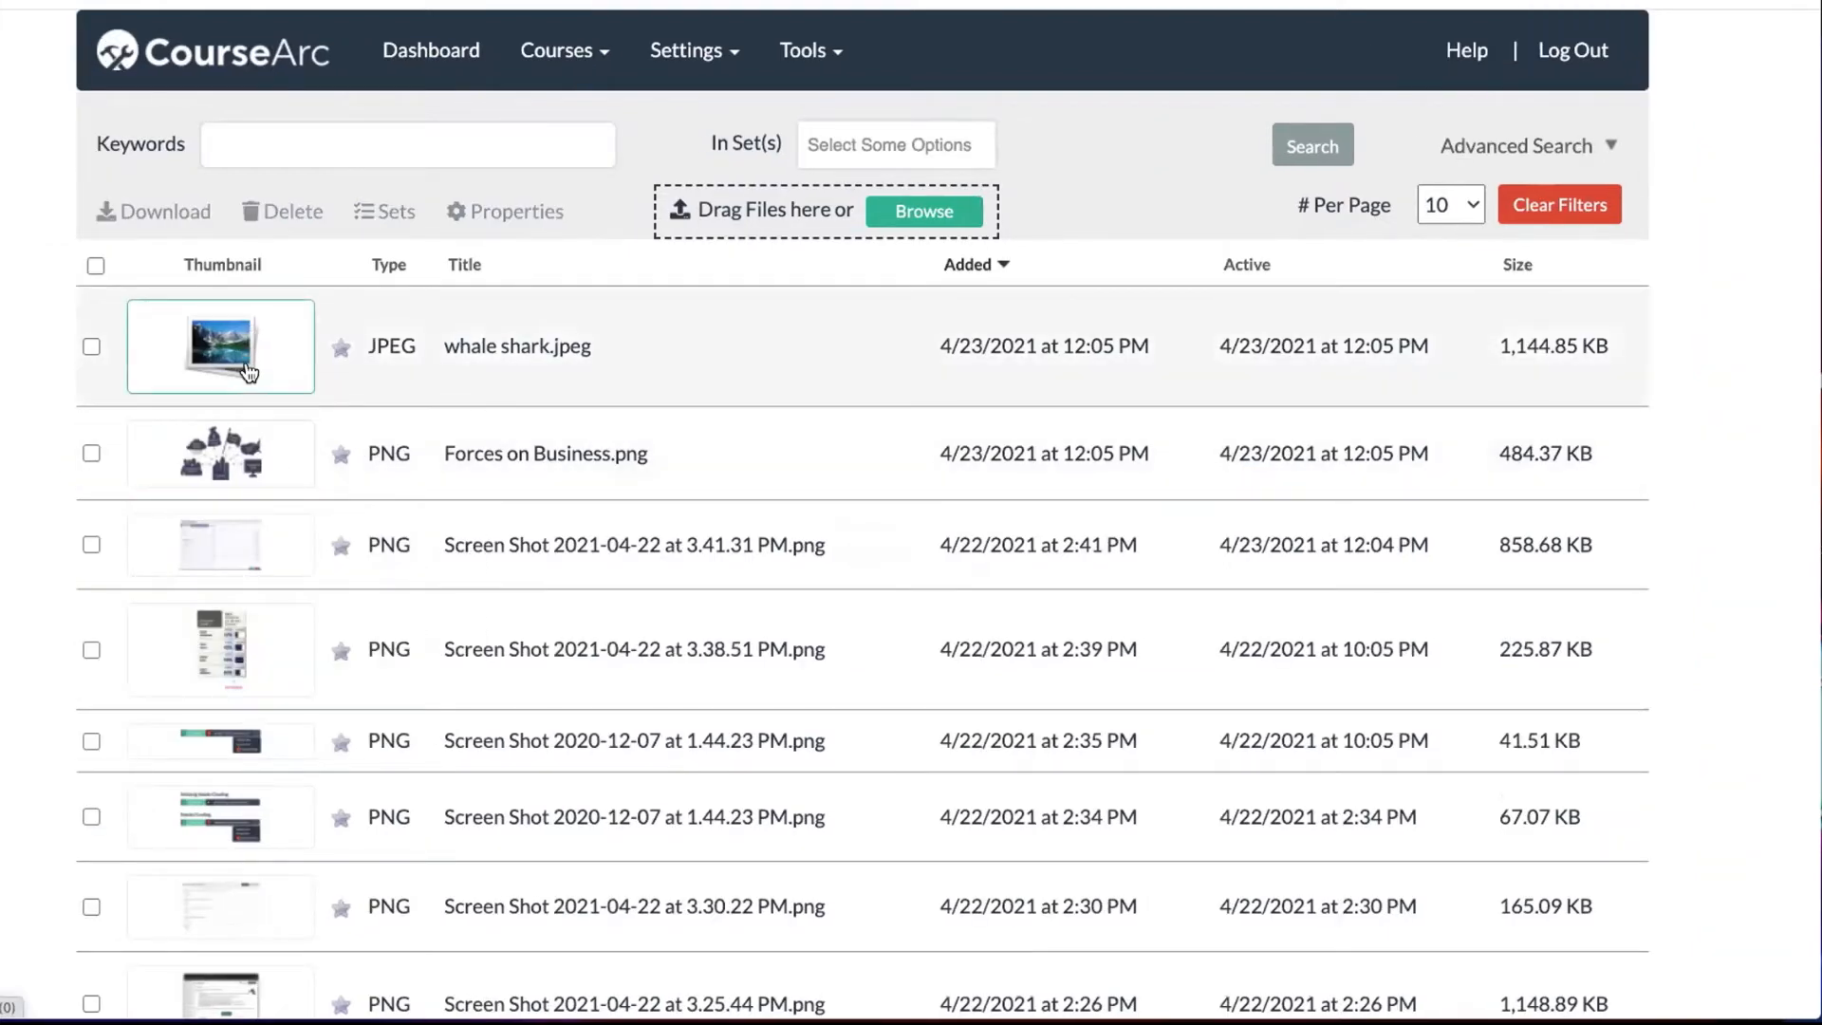
click(91, 347)
click(91, 453)
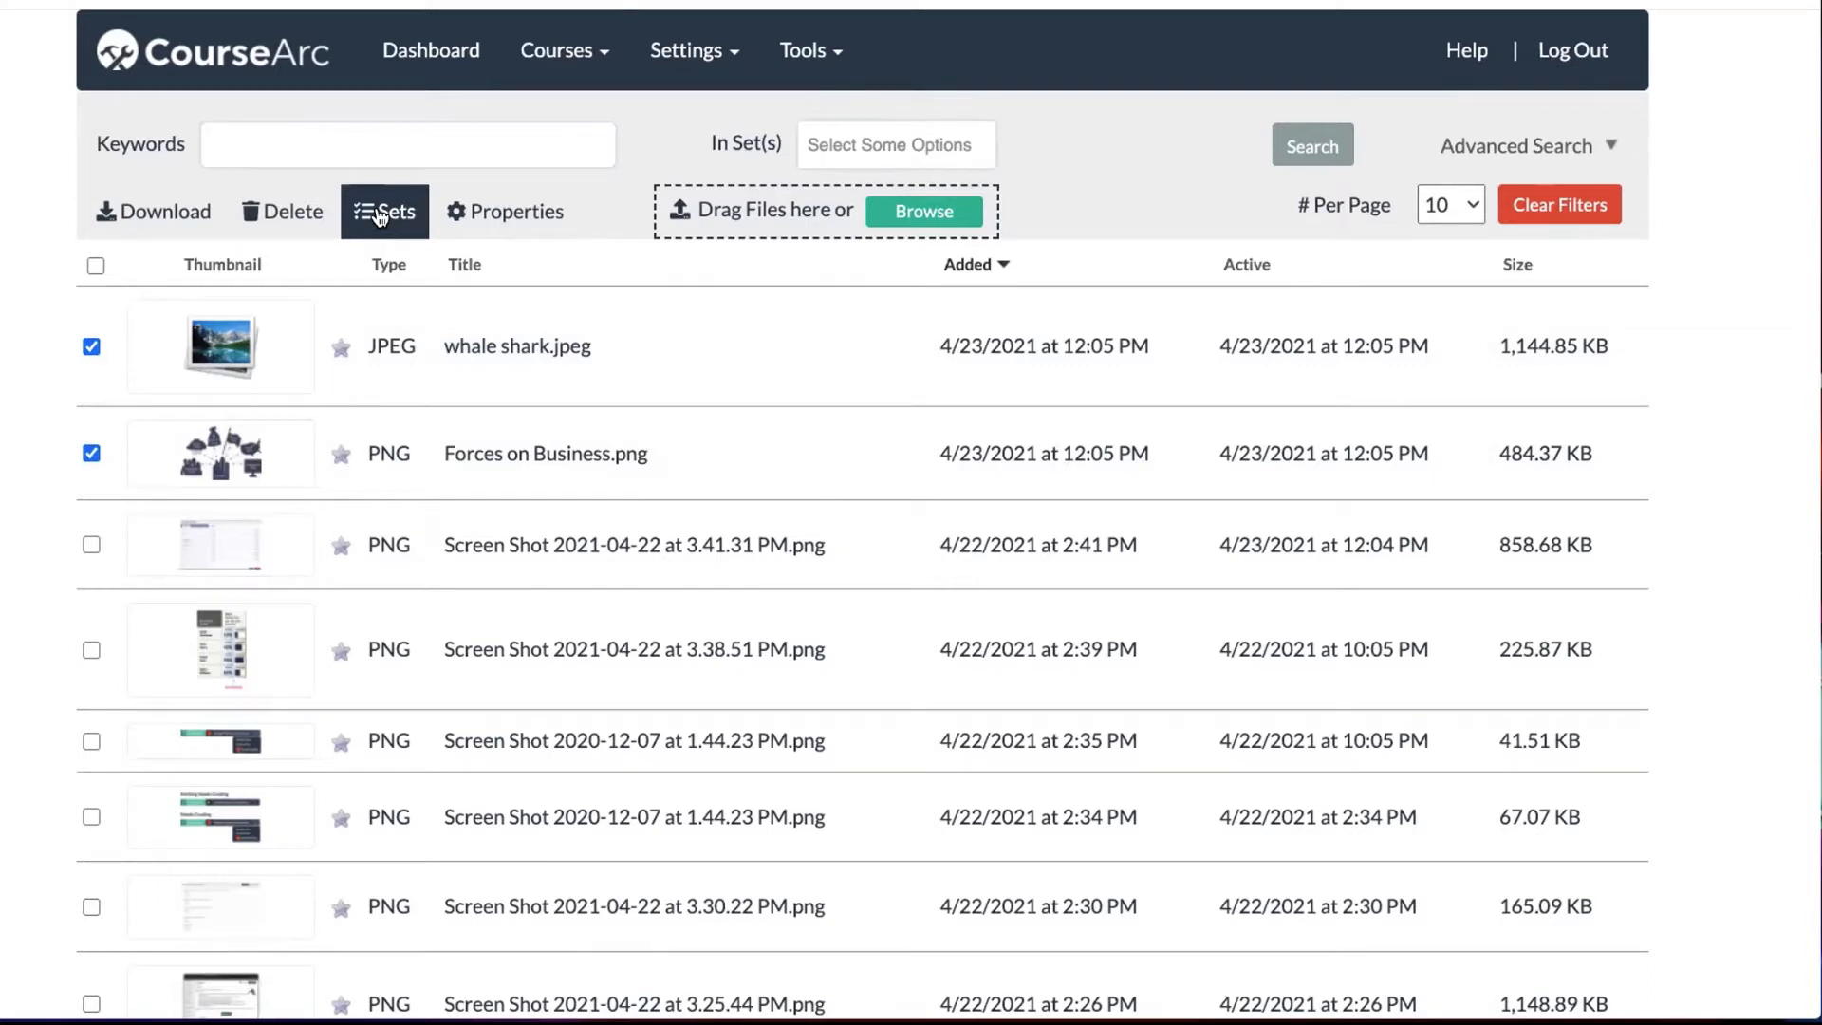
Filter the file list to the "eq editor training" set, and clear the filters.
scroll(332, 162, down, 1)
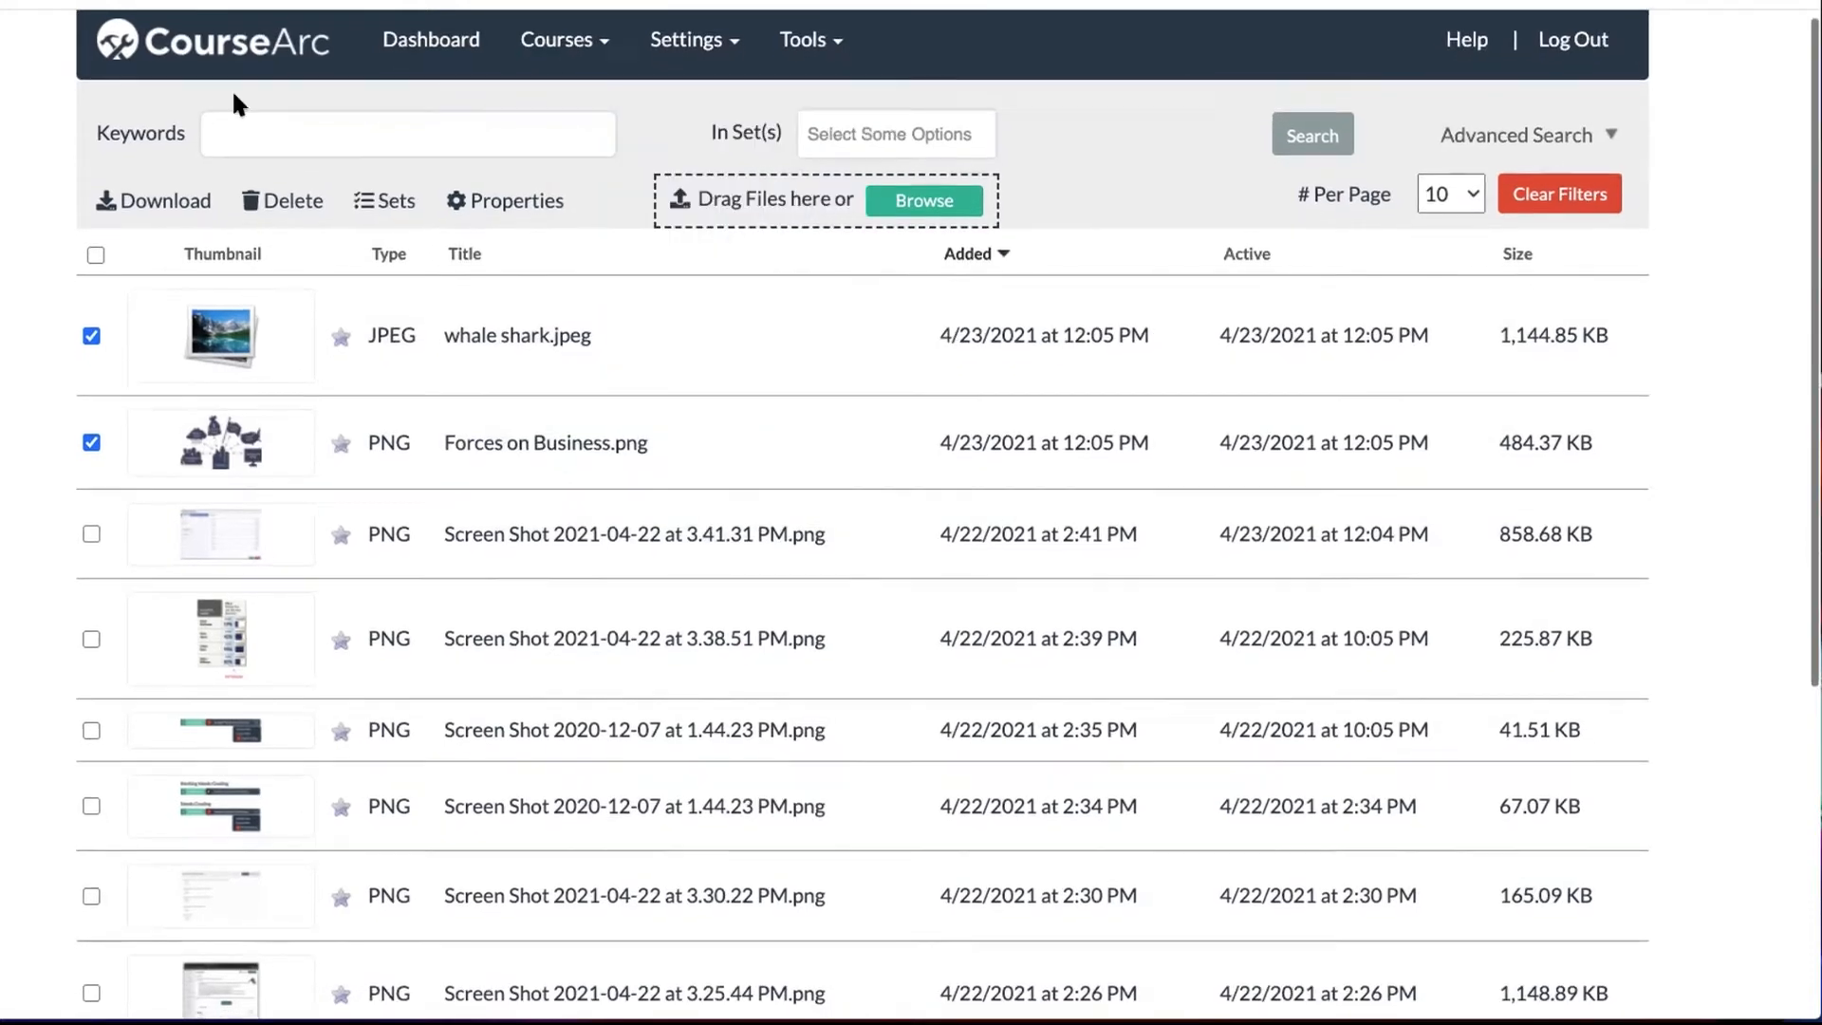
click(296, 119)
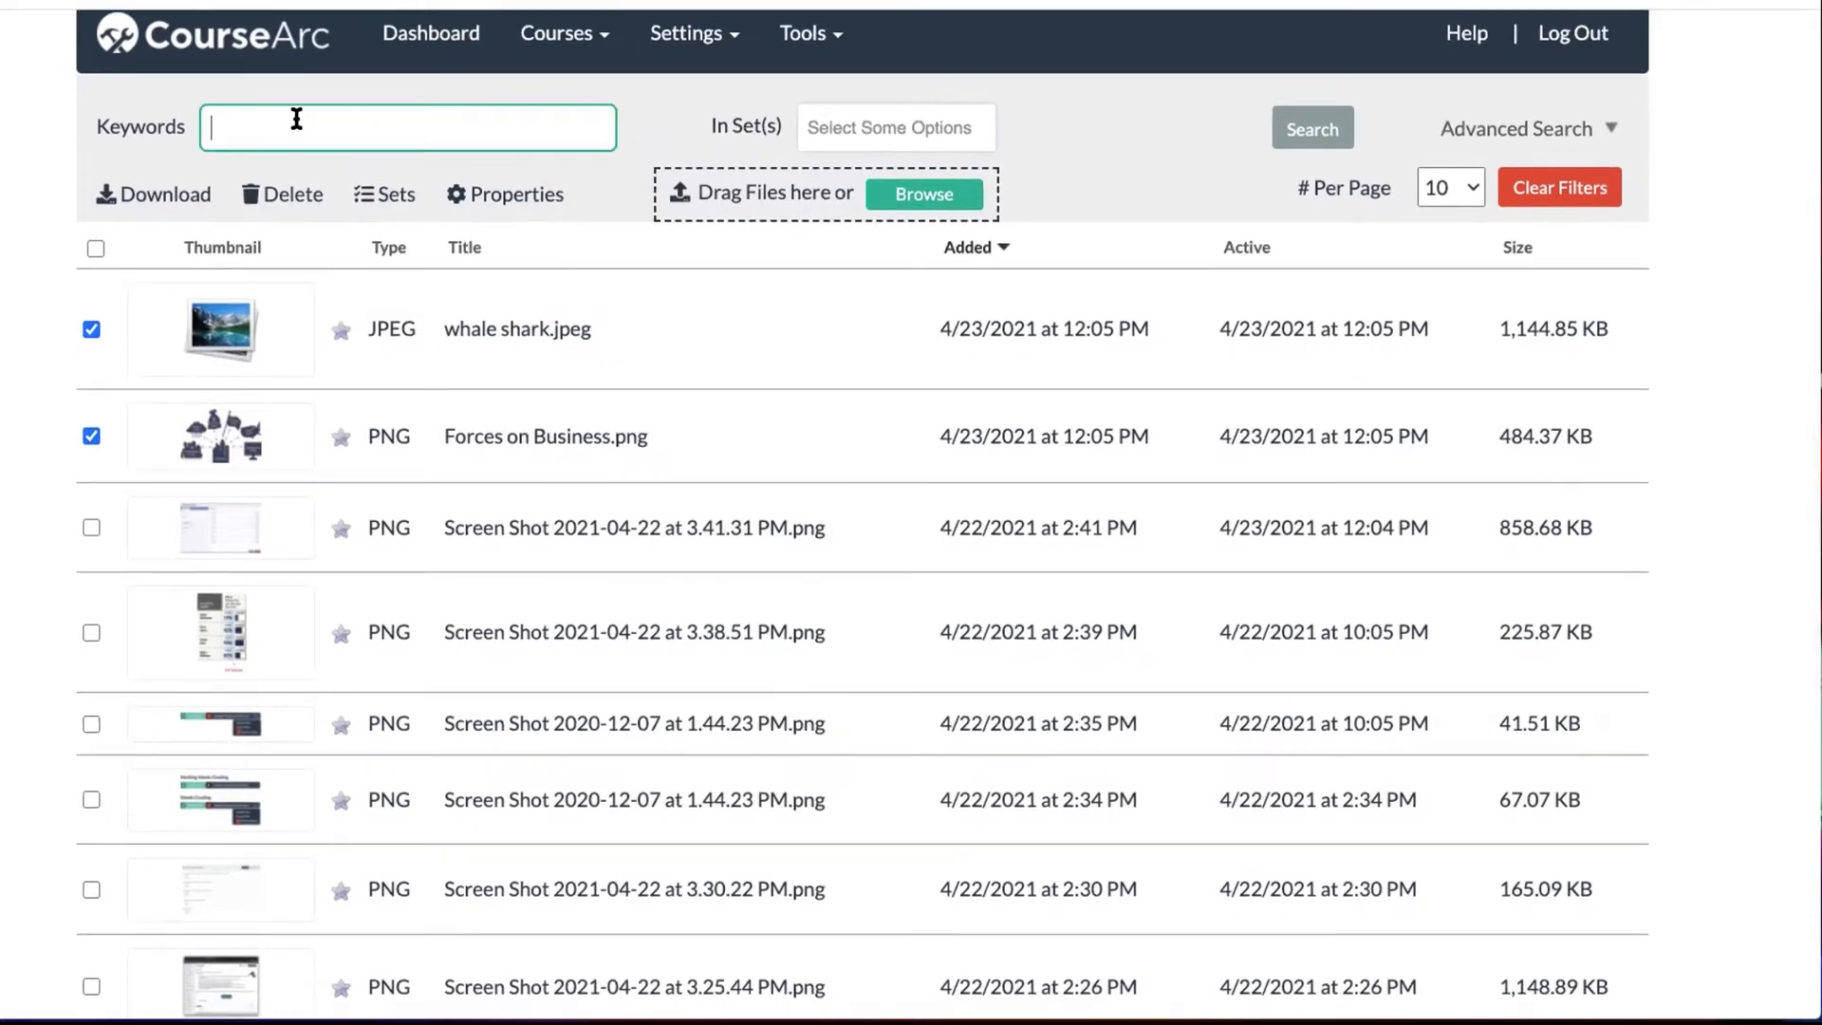
click(863, 124)
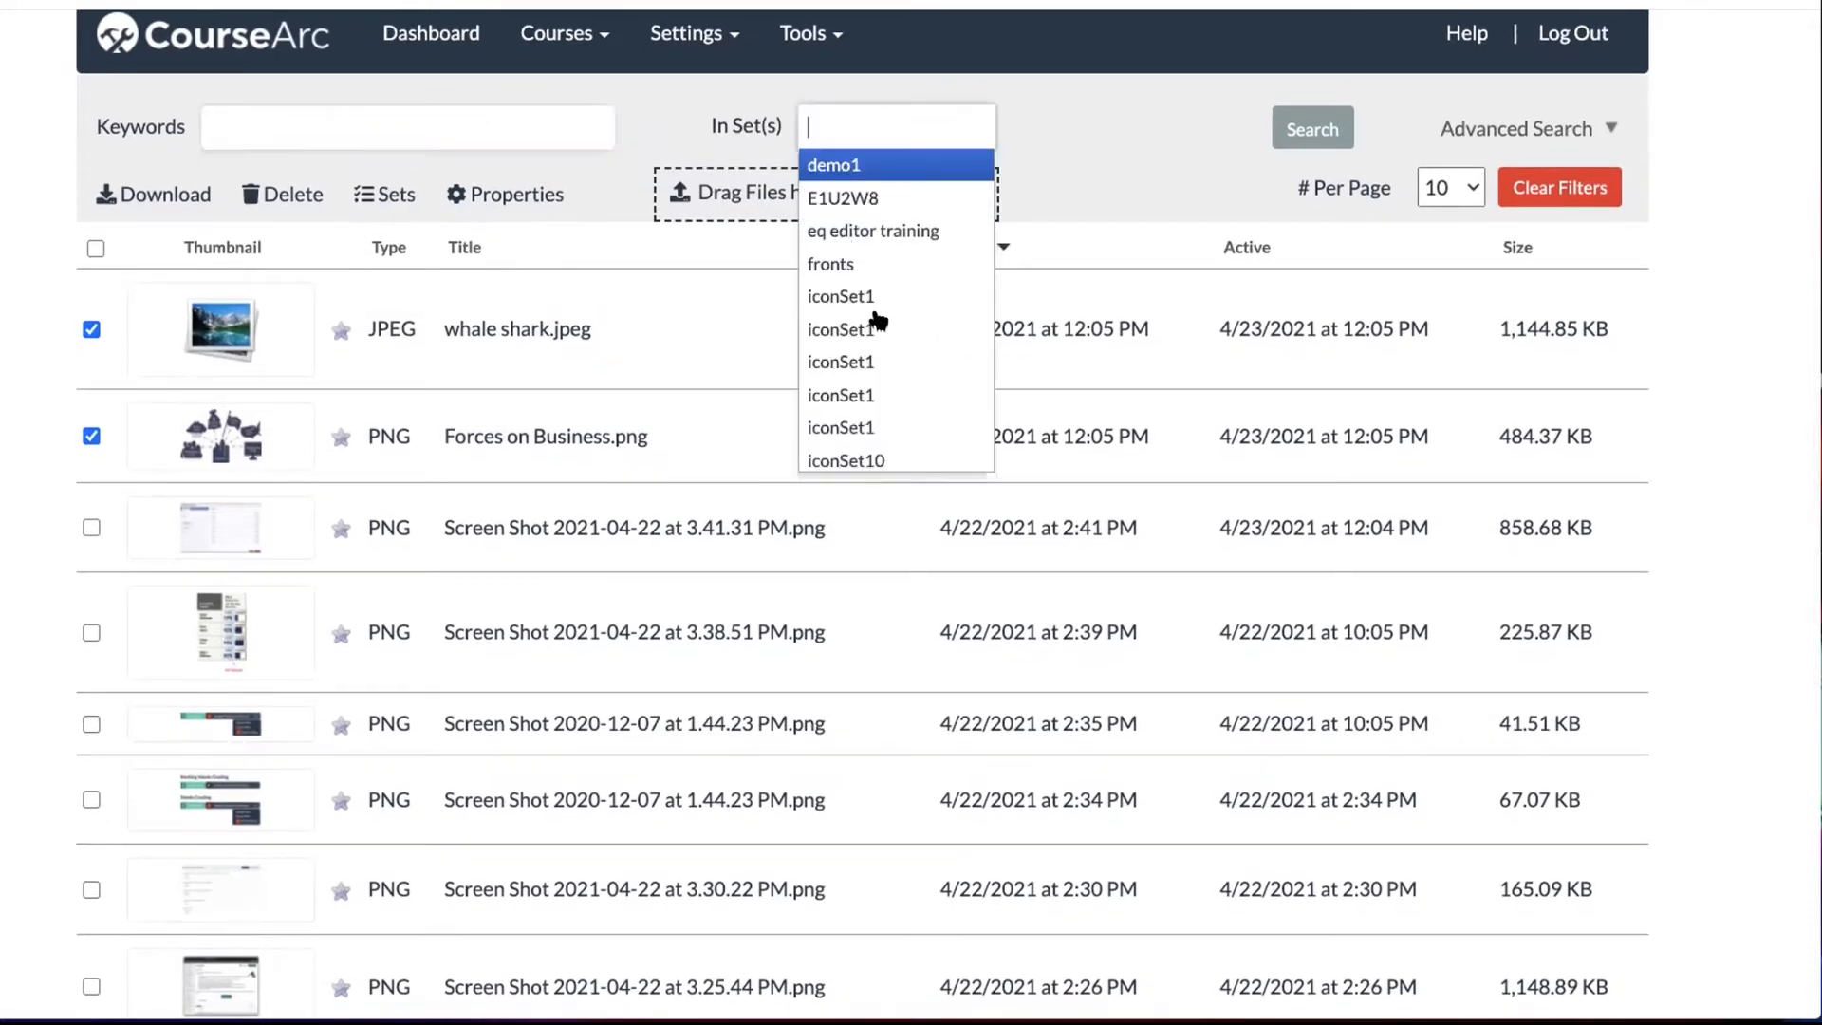
click(842, 232)
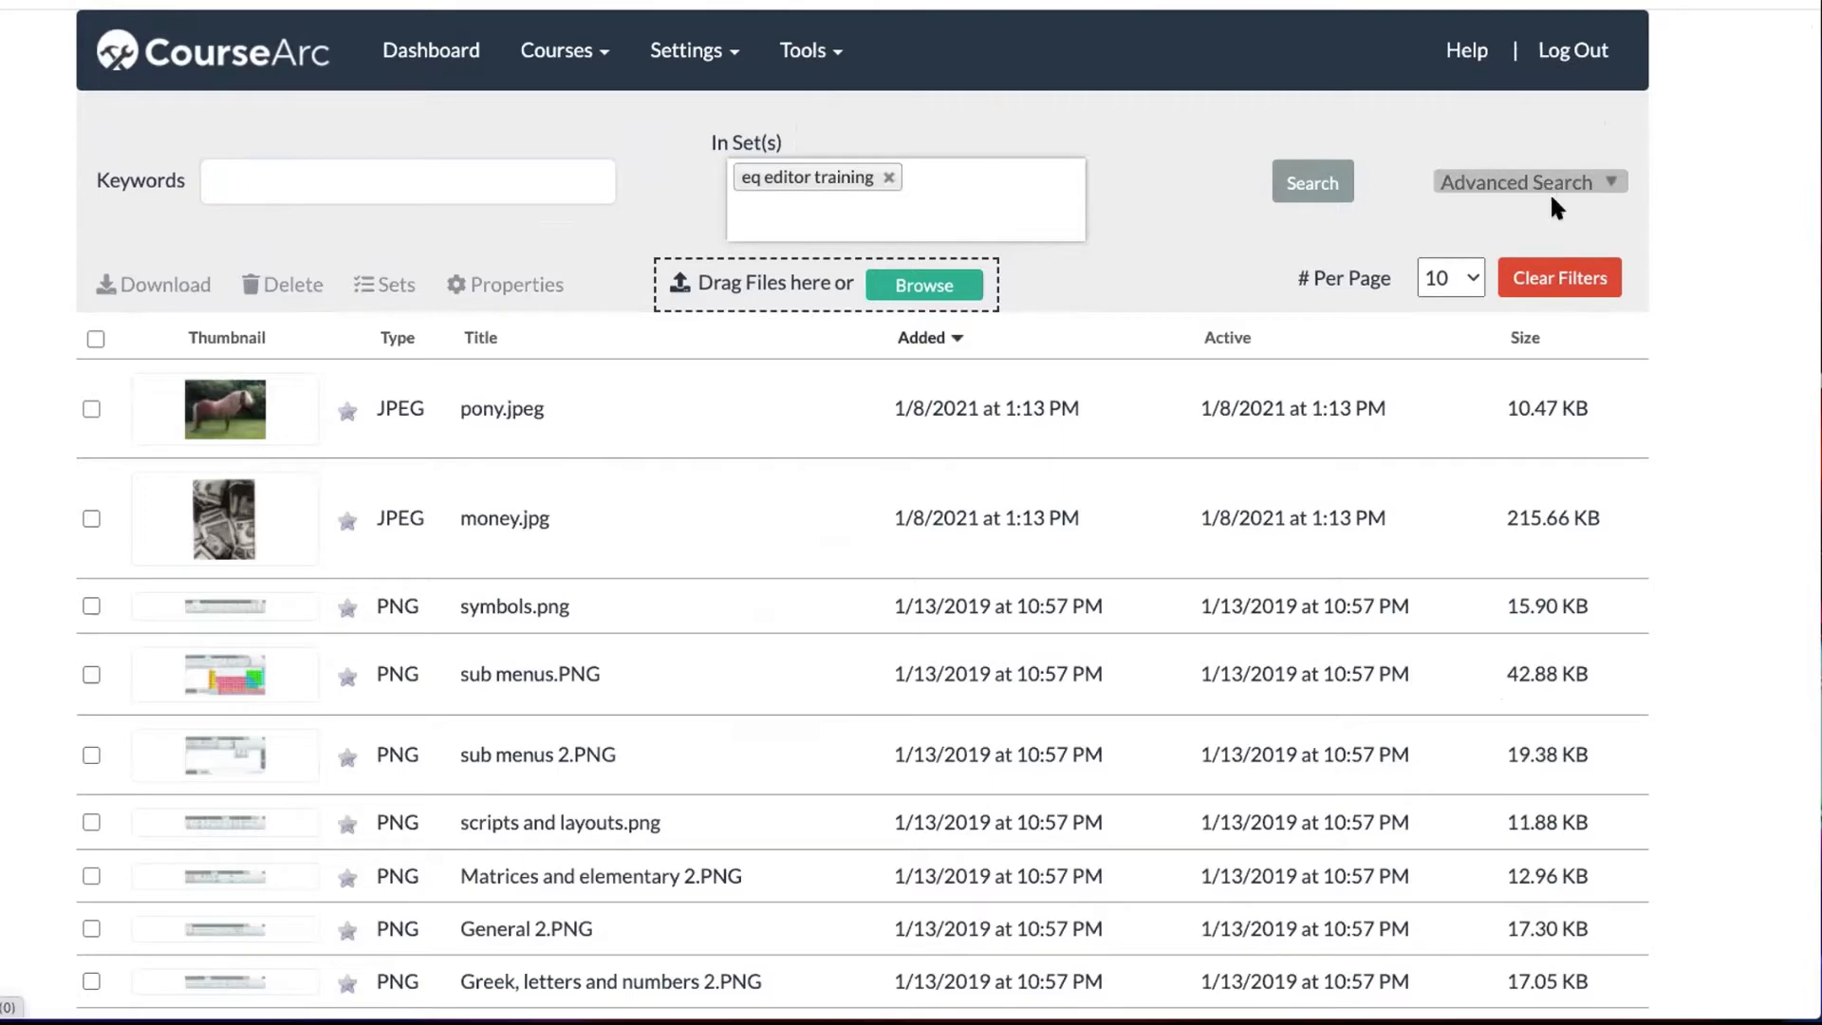
click(1558, 285)
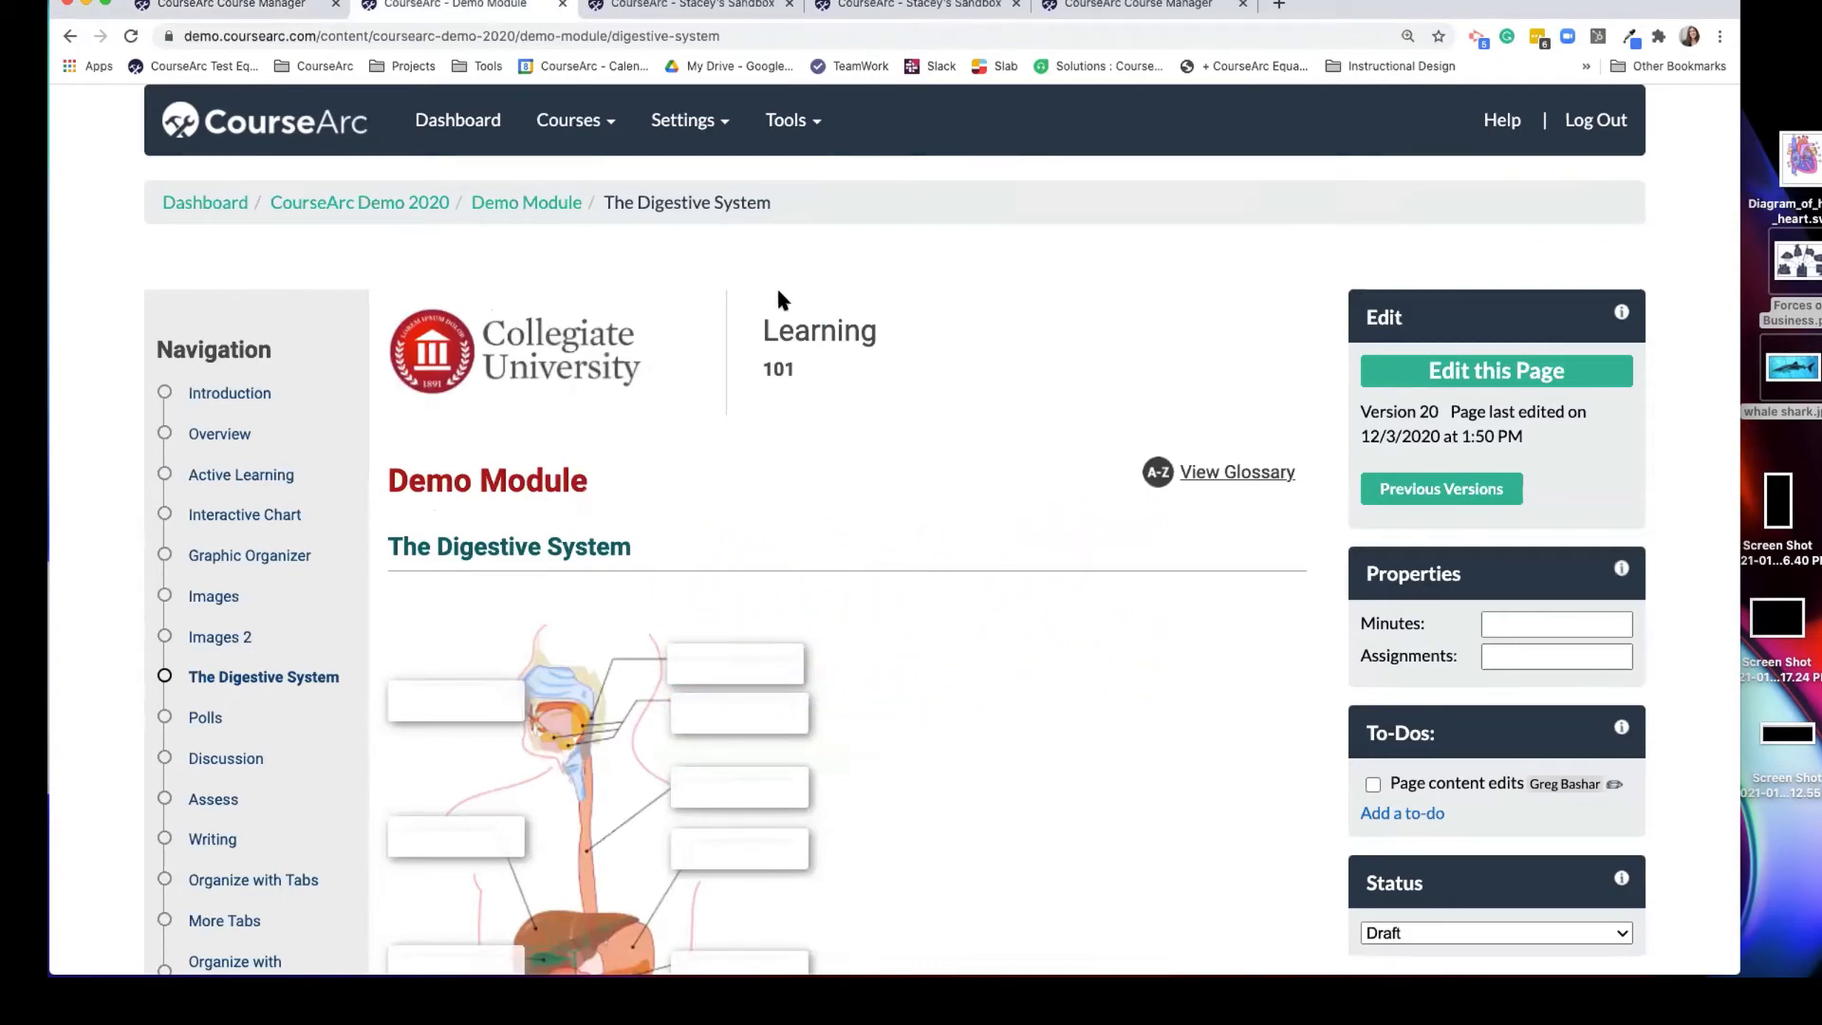
Preview The Digestive System page of the Demo Module as students see it, and look through its content.
scroll(927, 468, down, 1)
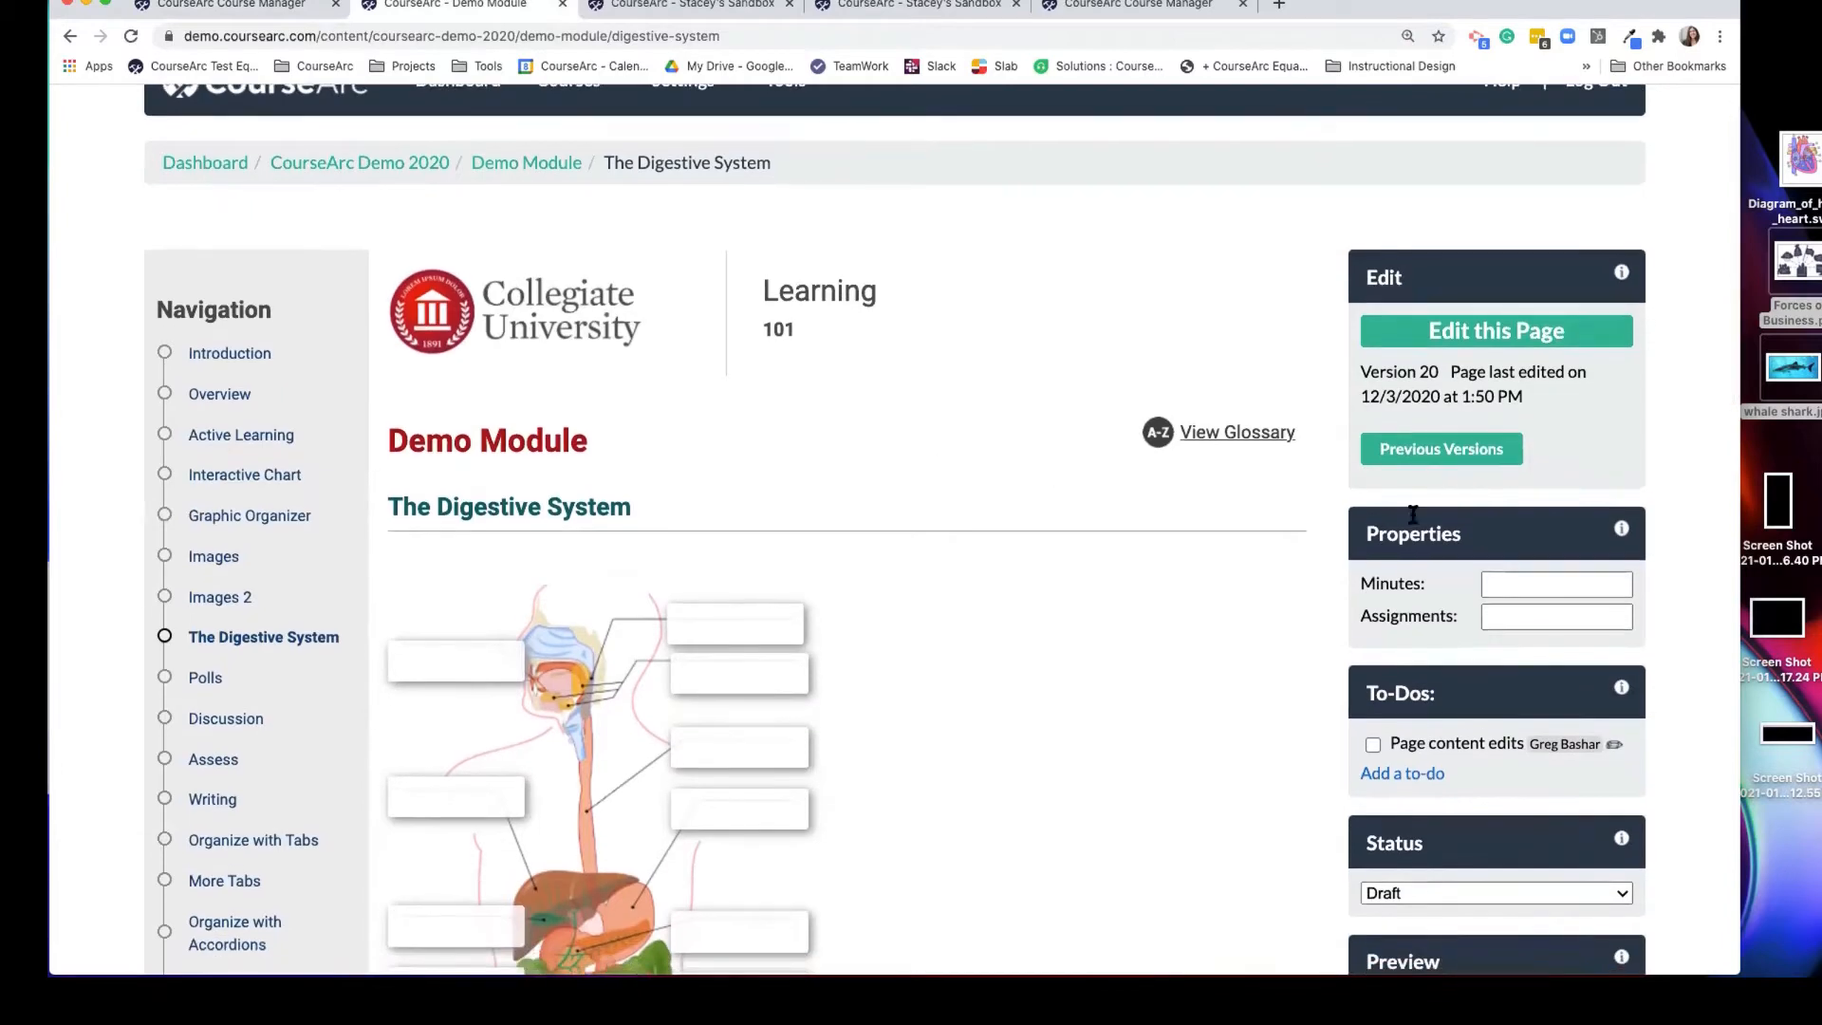
scroll(1470, 566, down, 10)
click(1497, 598)
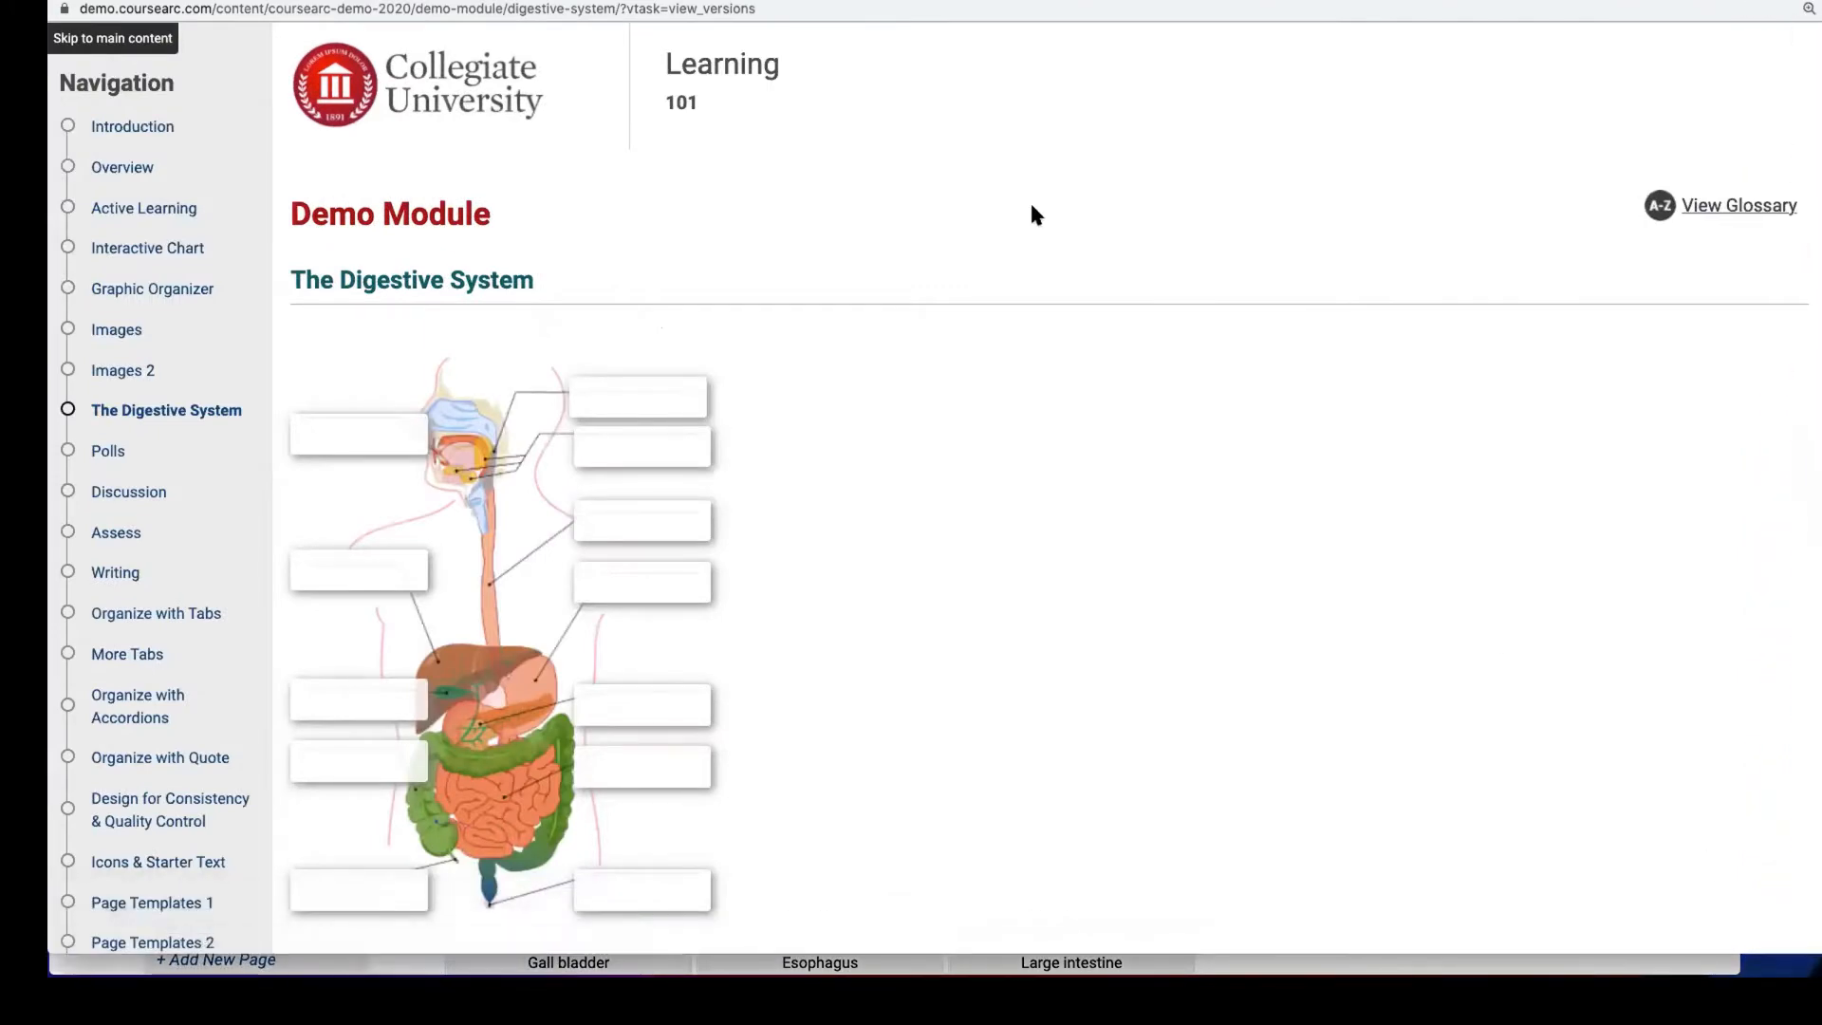
scroll(1260, 322, down, 5)
scroll(1259, 322, up, 5)
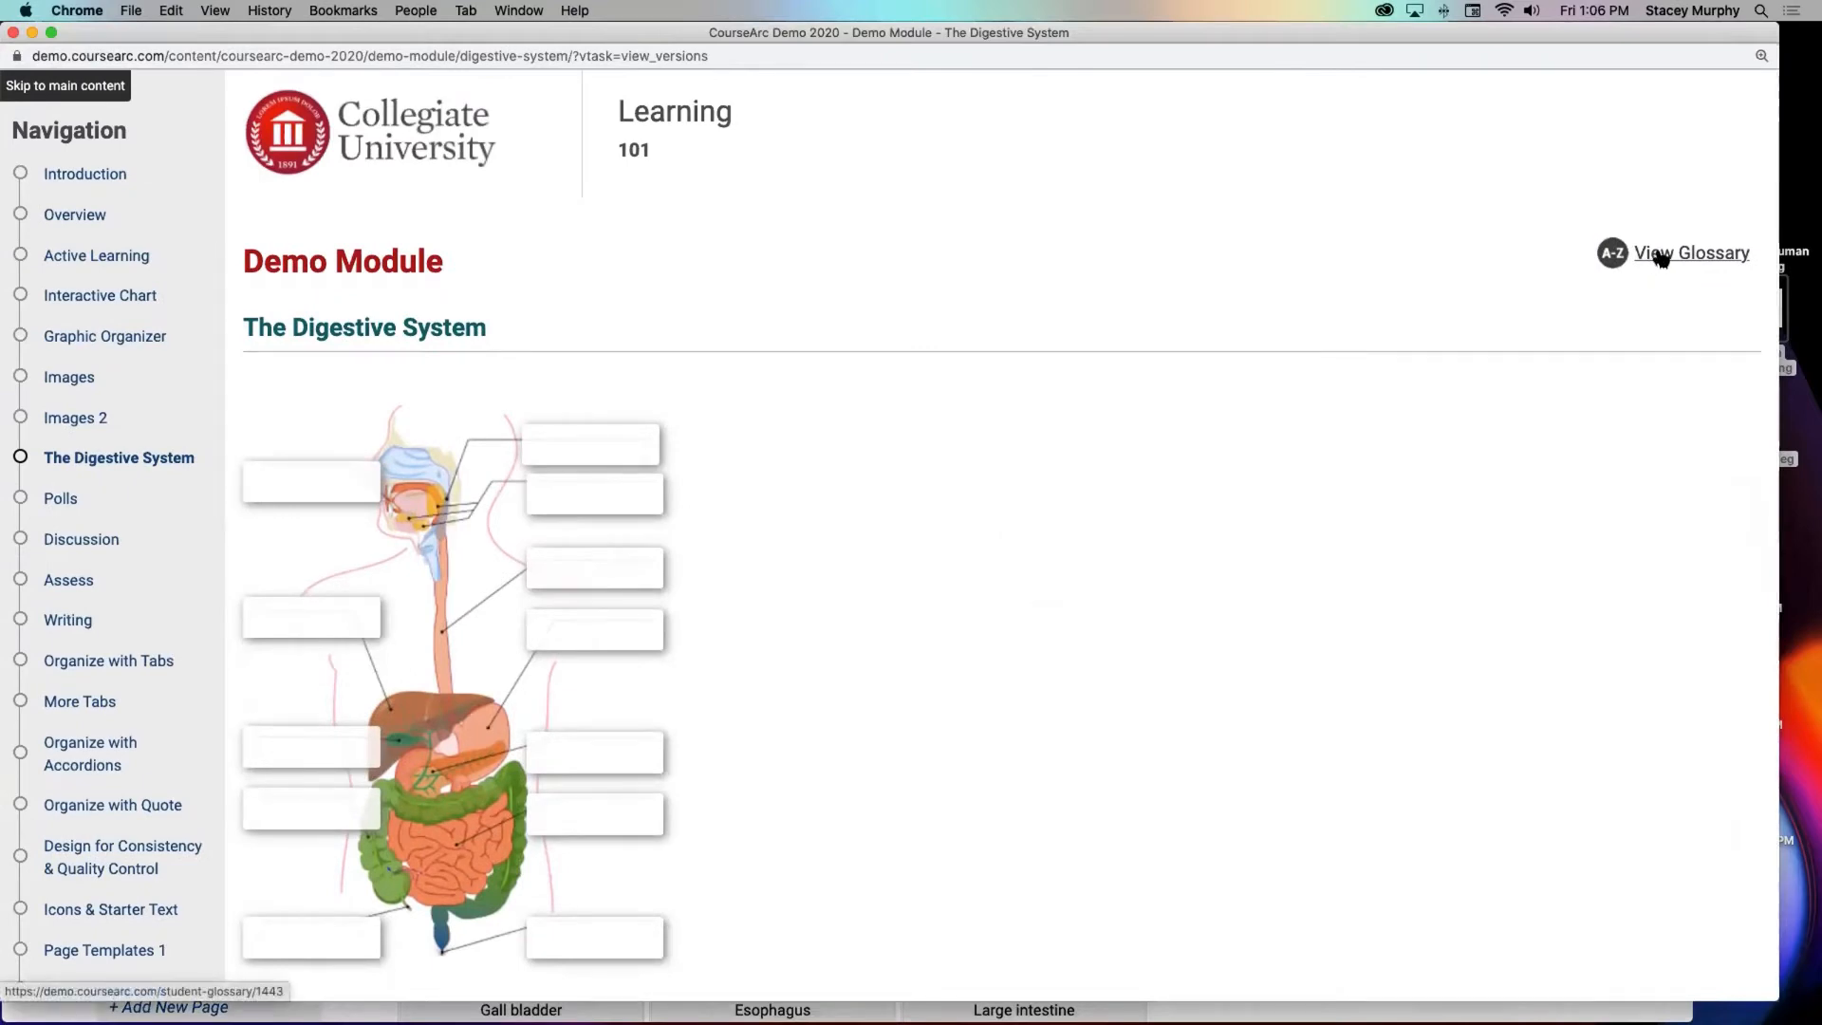
Open the glossary from the page preview and examine the terms and images in its print preview.
click(1661, 256)
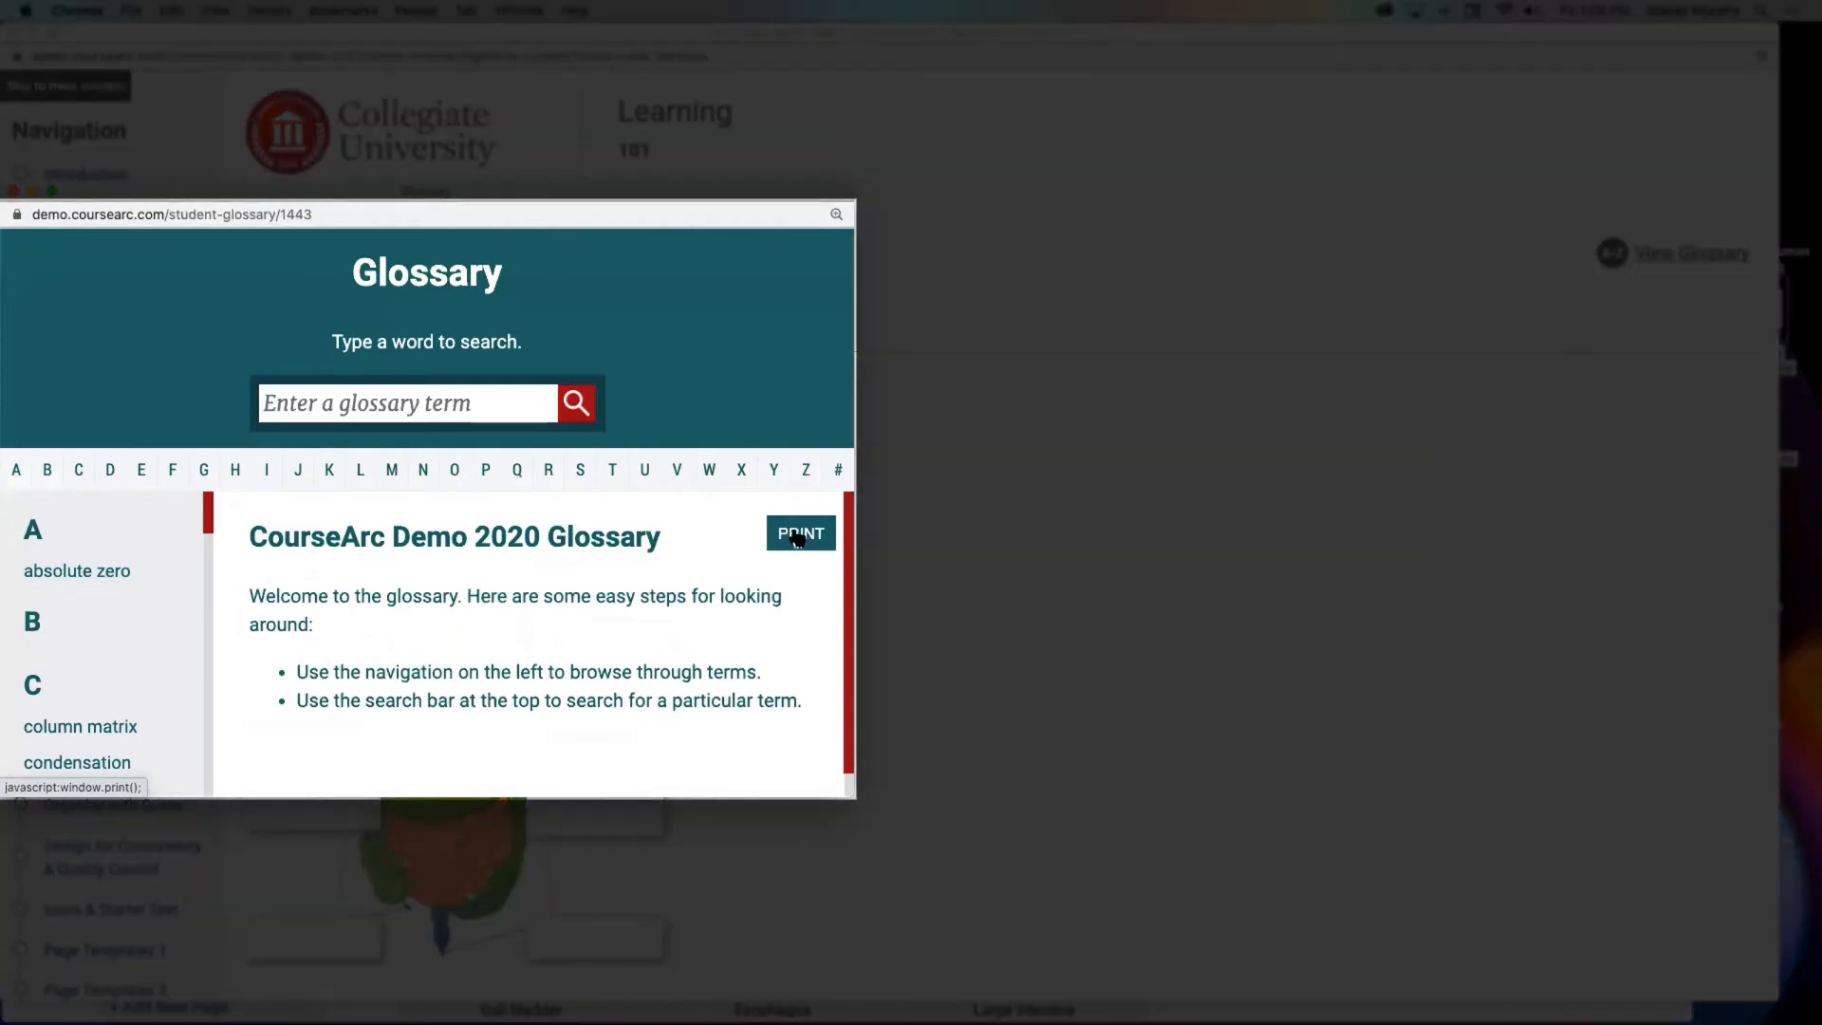
click(798, 536)
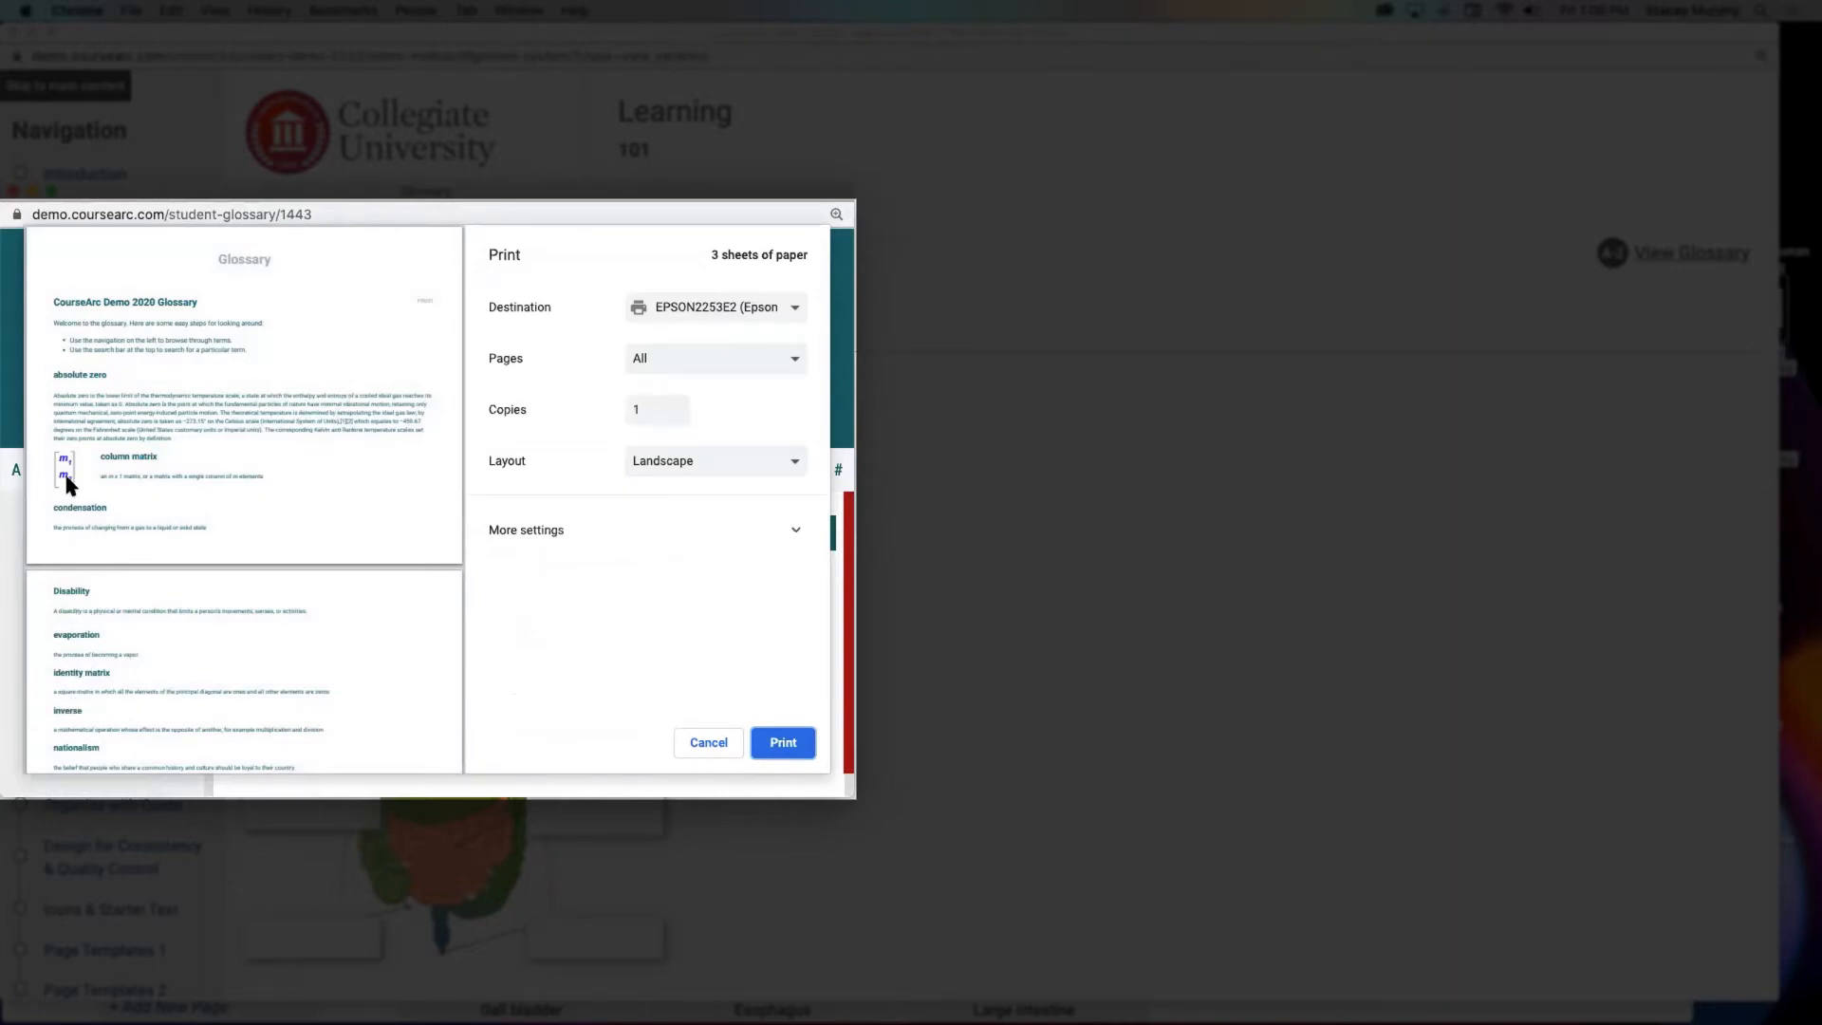
scroll(160, 493, down, 5)
scroll(161, 512, down, 2)
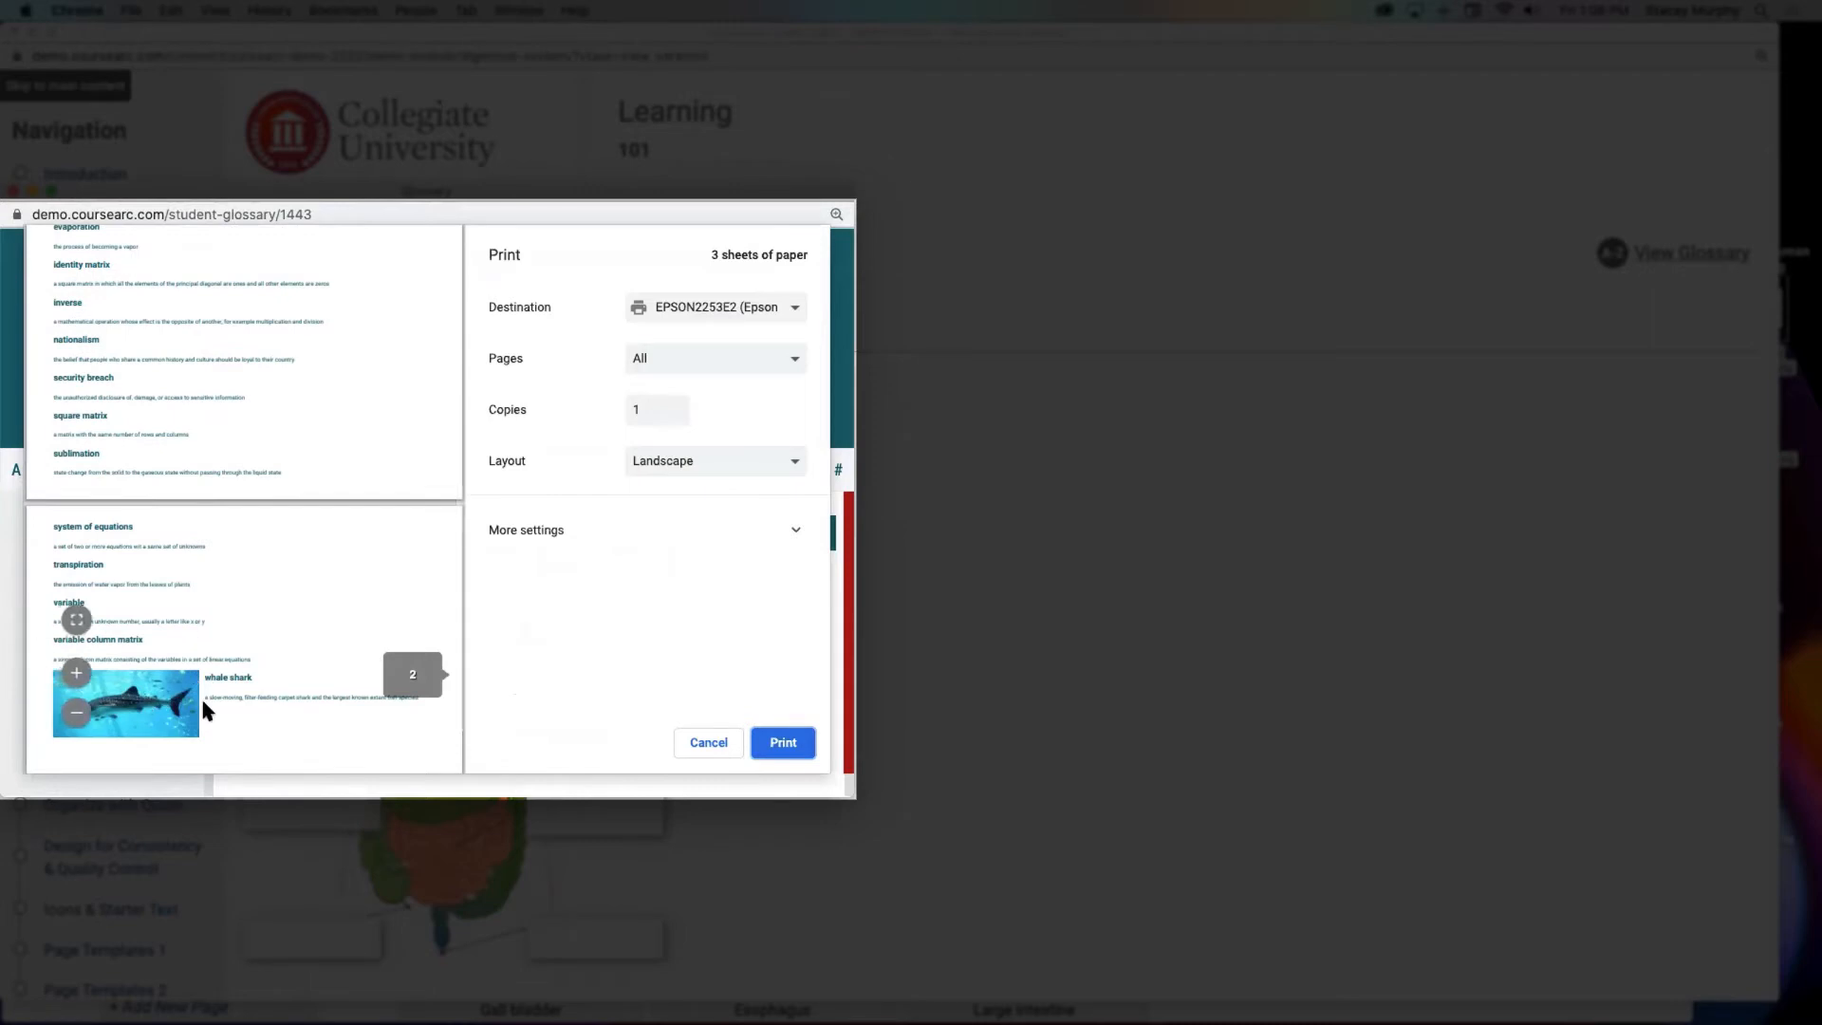
scroll(283, 486, up, 7)
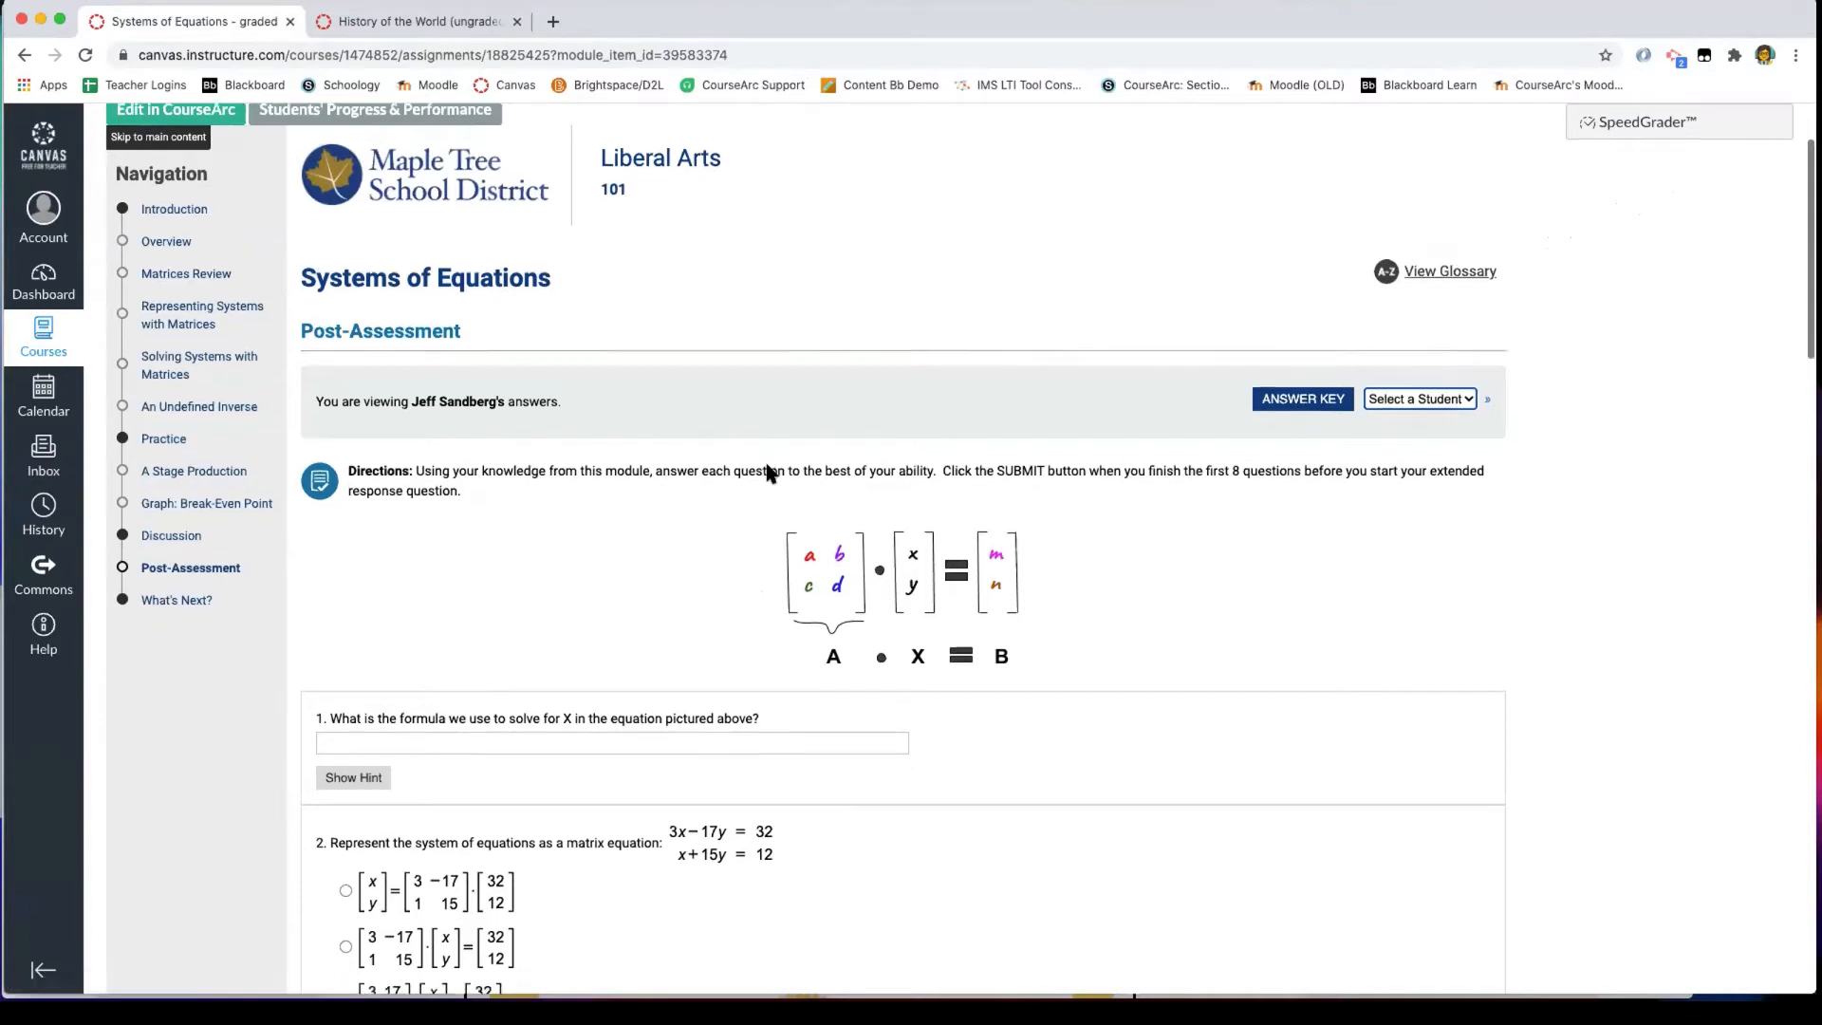
Display the answer key for the Systems of Equations post-assessment in Canvas and review the answers to questions 1 to 8.
scroll(767, 471, down, 3)
scroll(765, 459, down, 8)
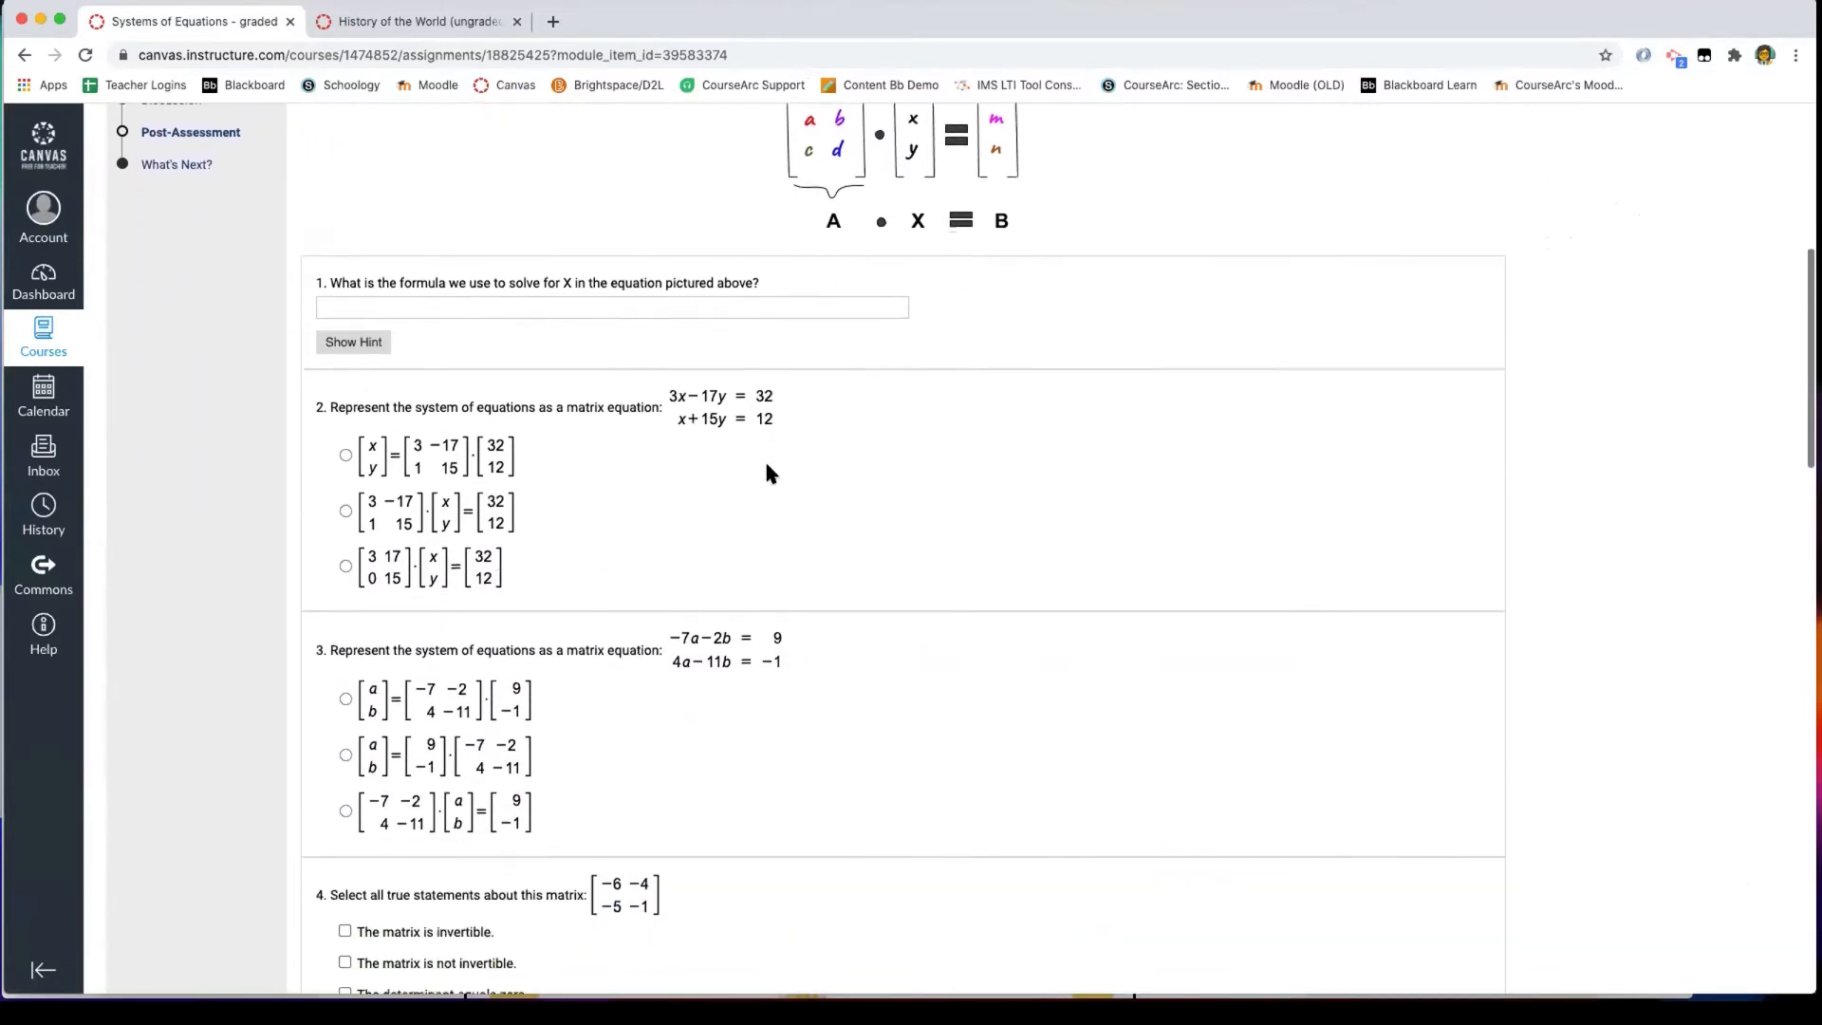
scroll(598, 628, down, 4)
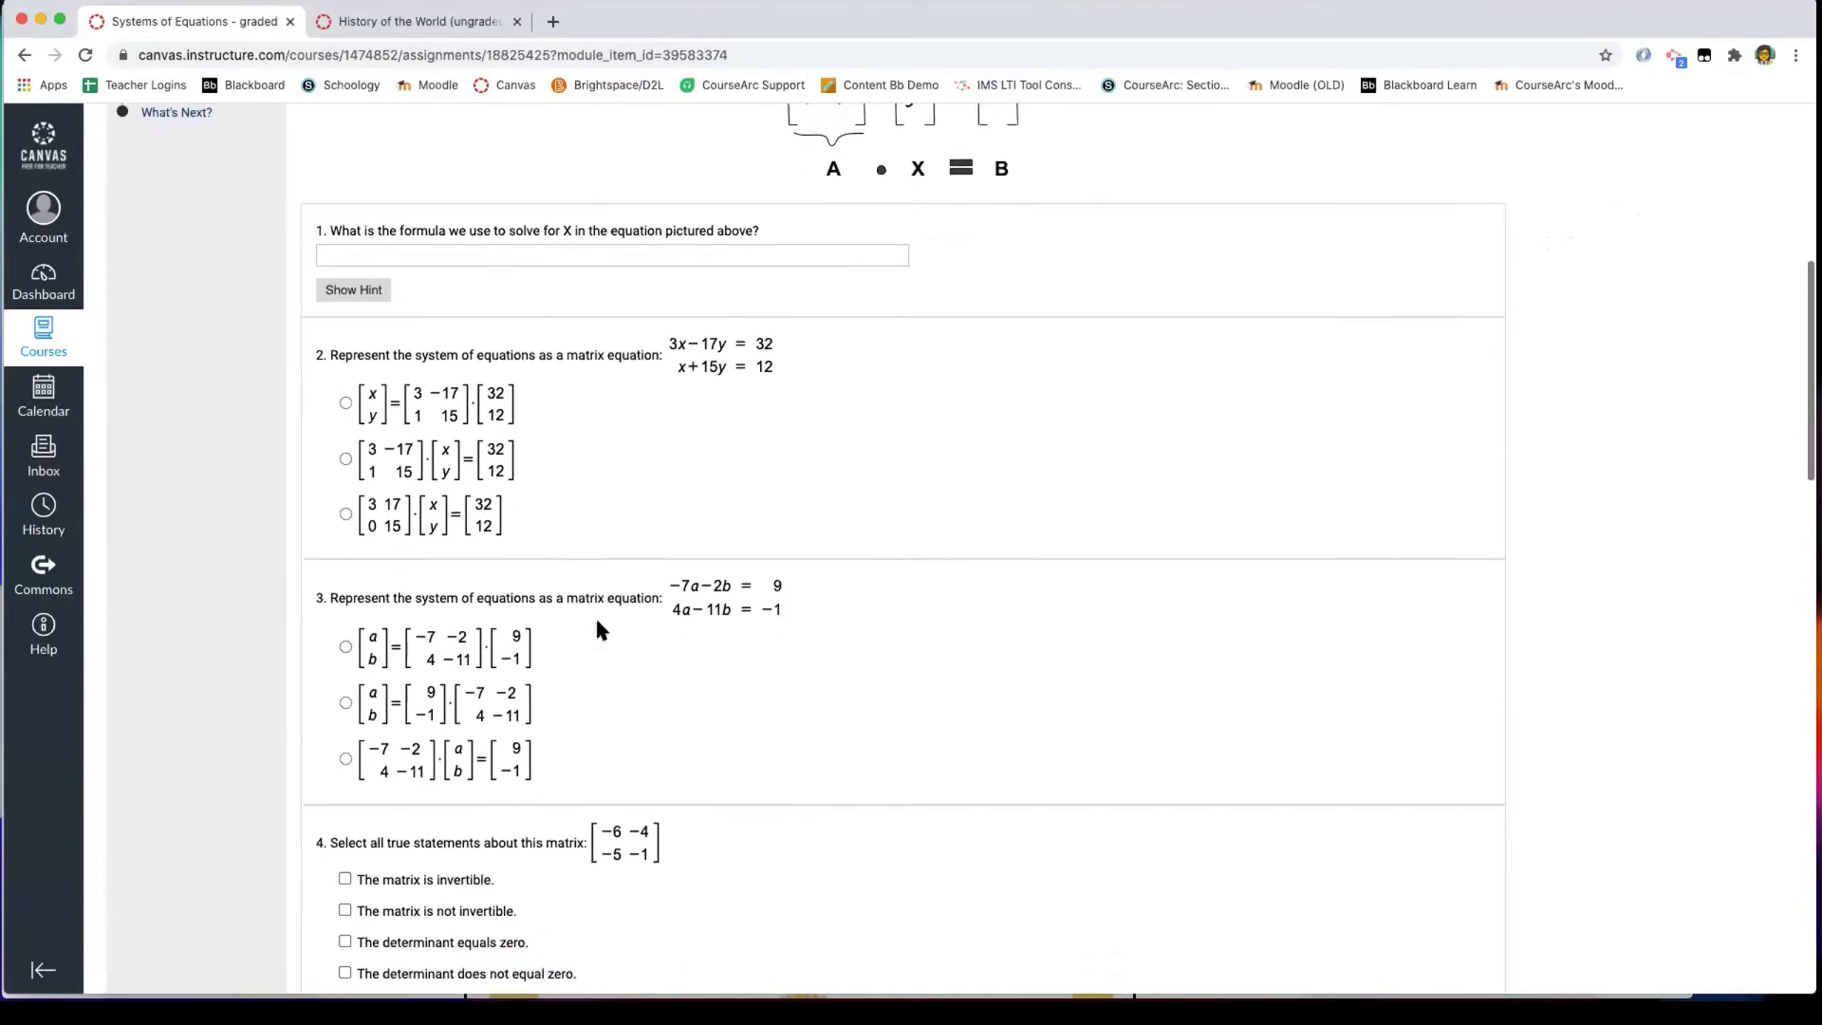
scroll(598, 628, up, 15)
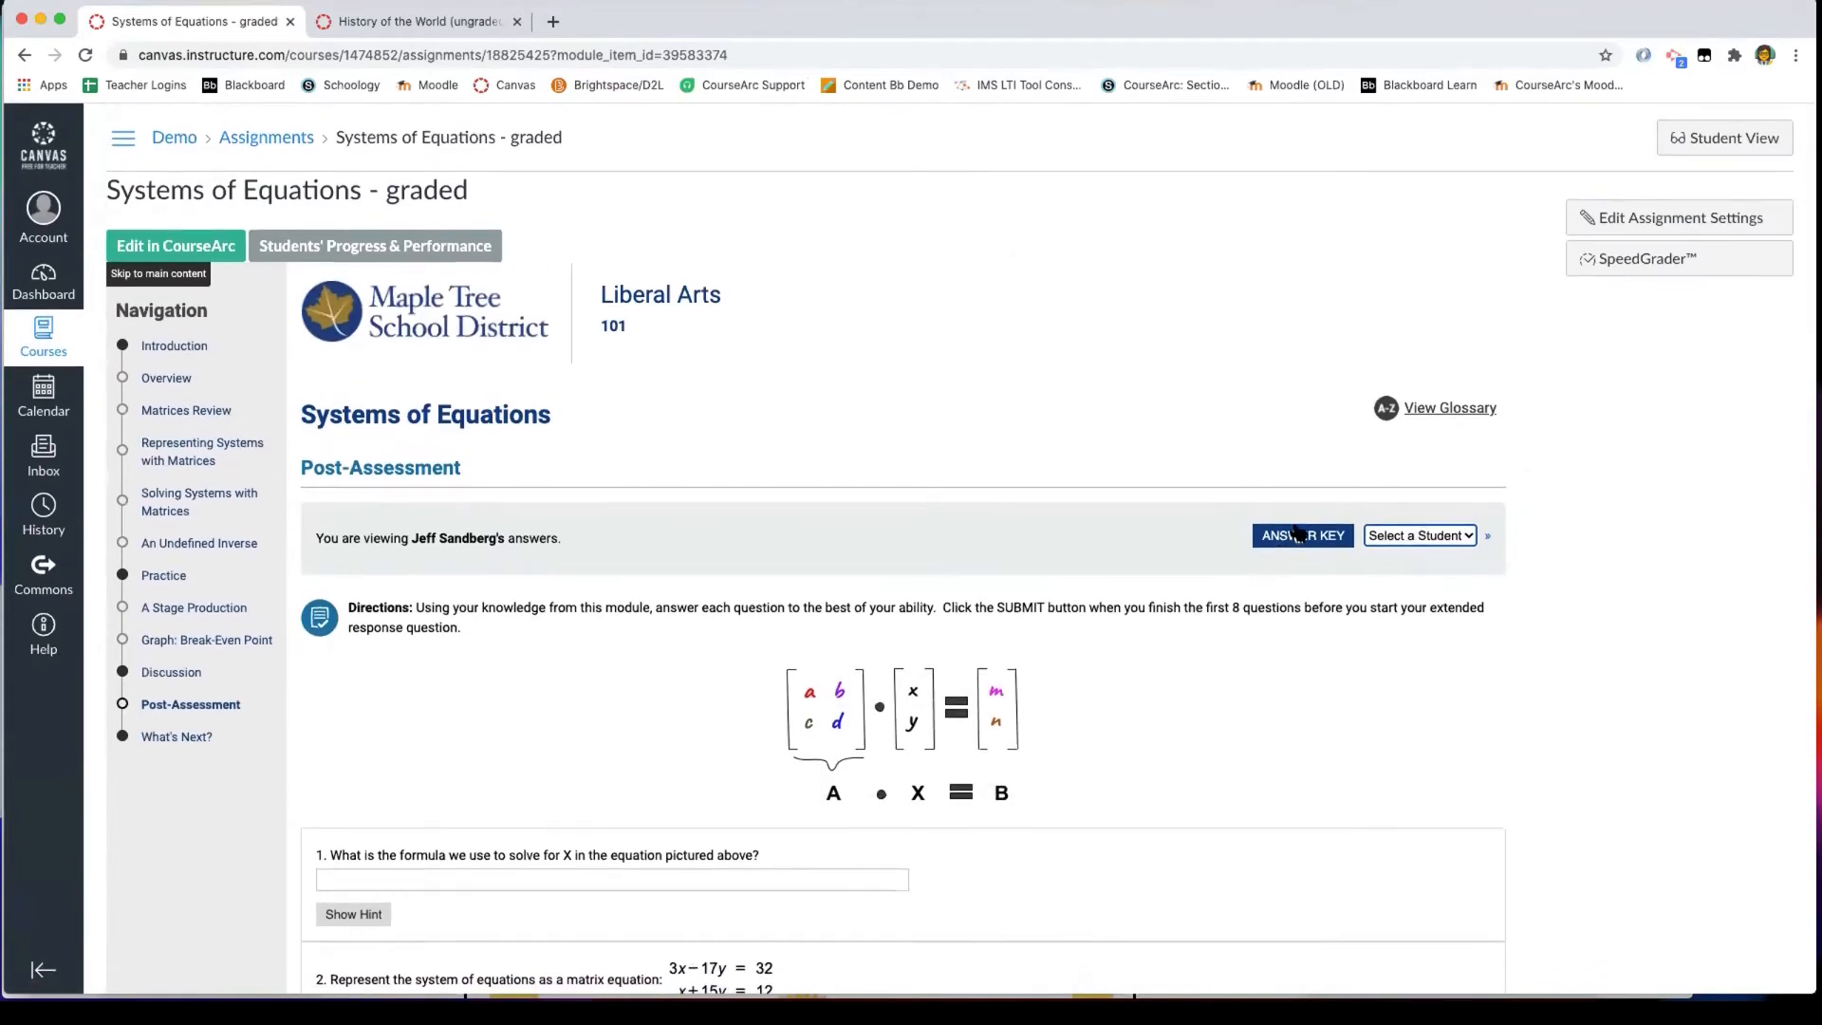
click(1310, 537)
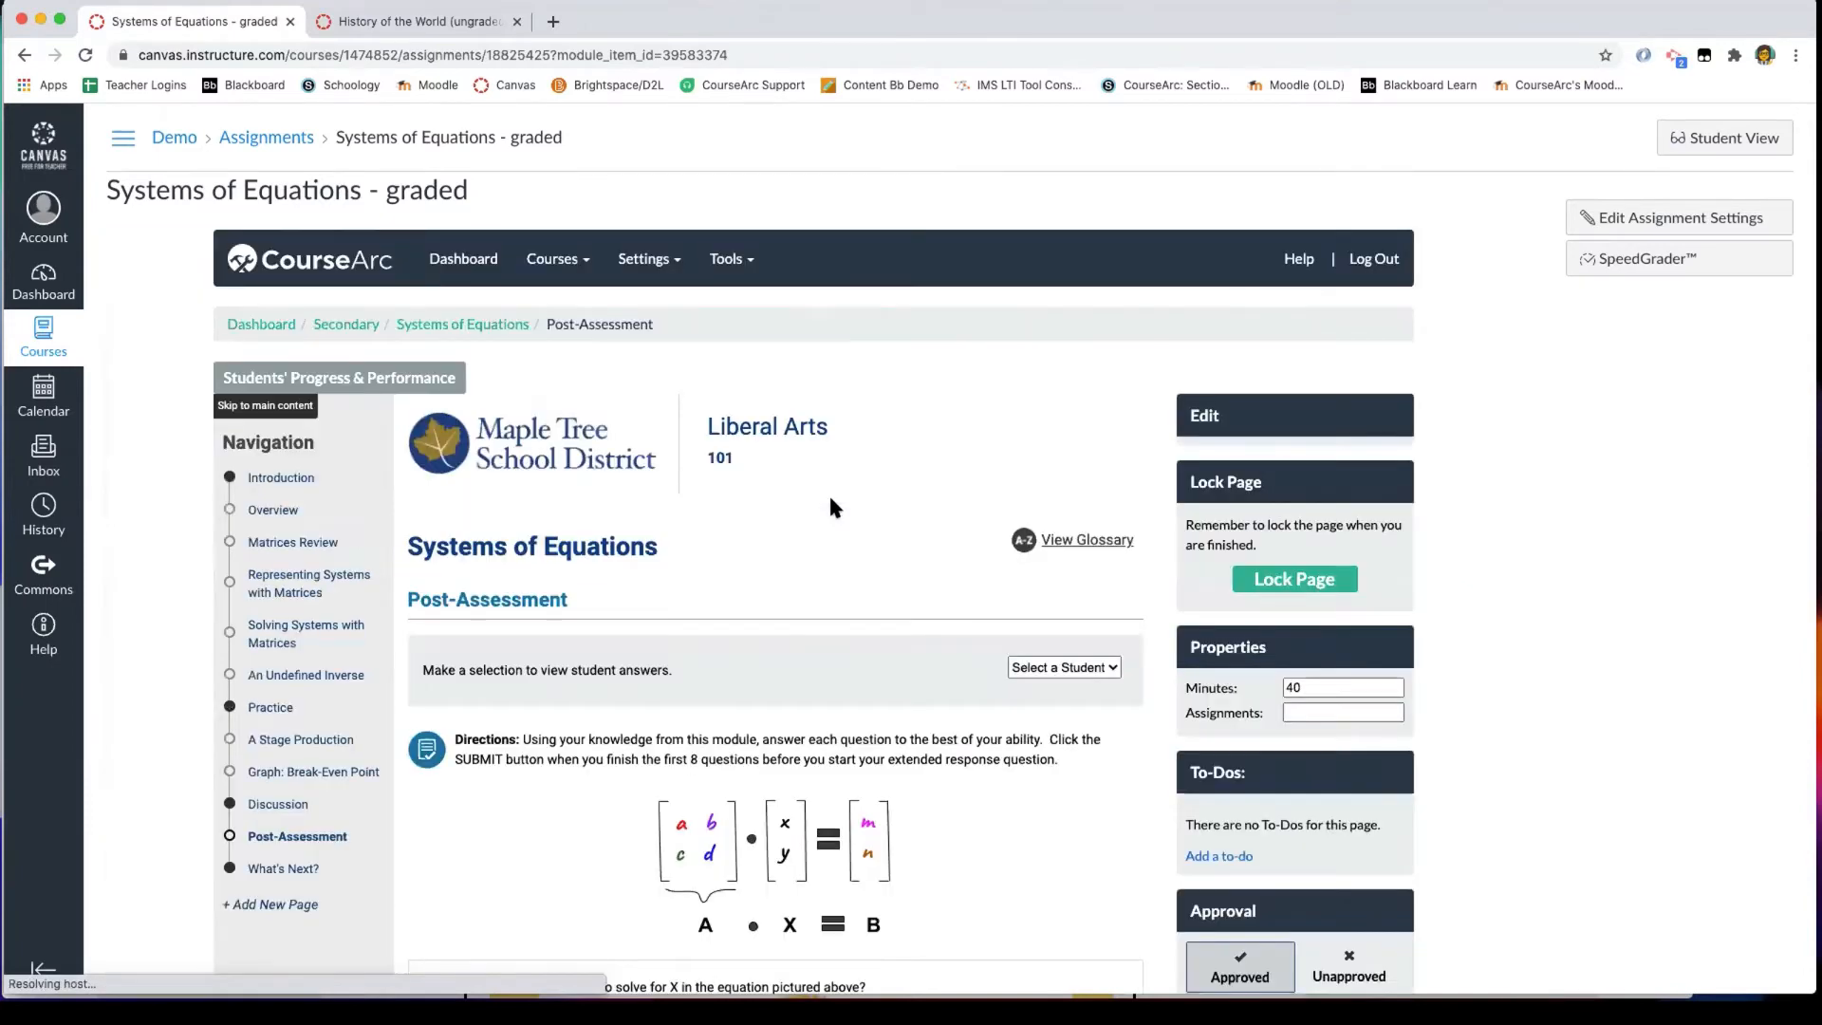
scroll(831, 502, down, 6)
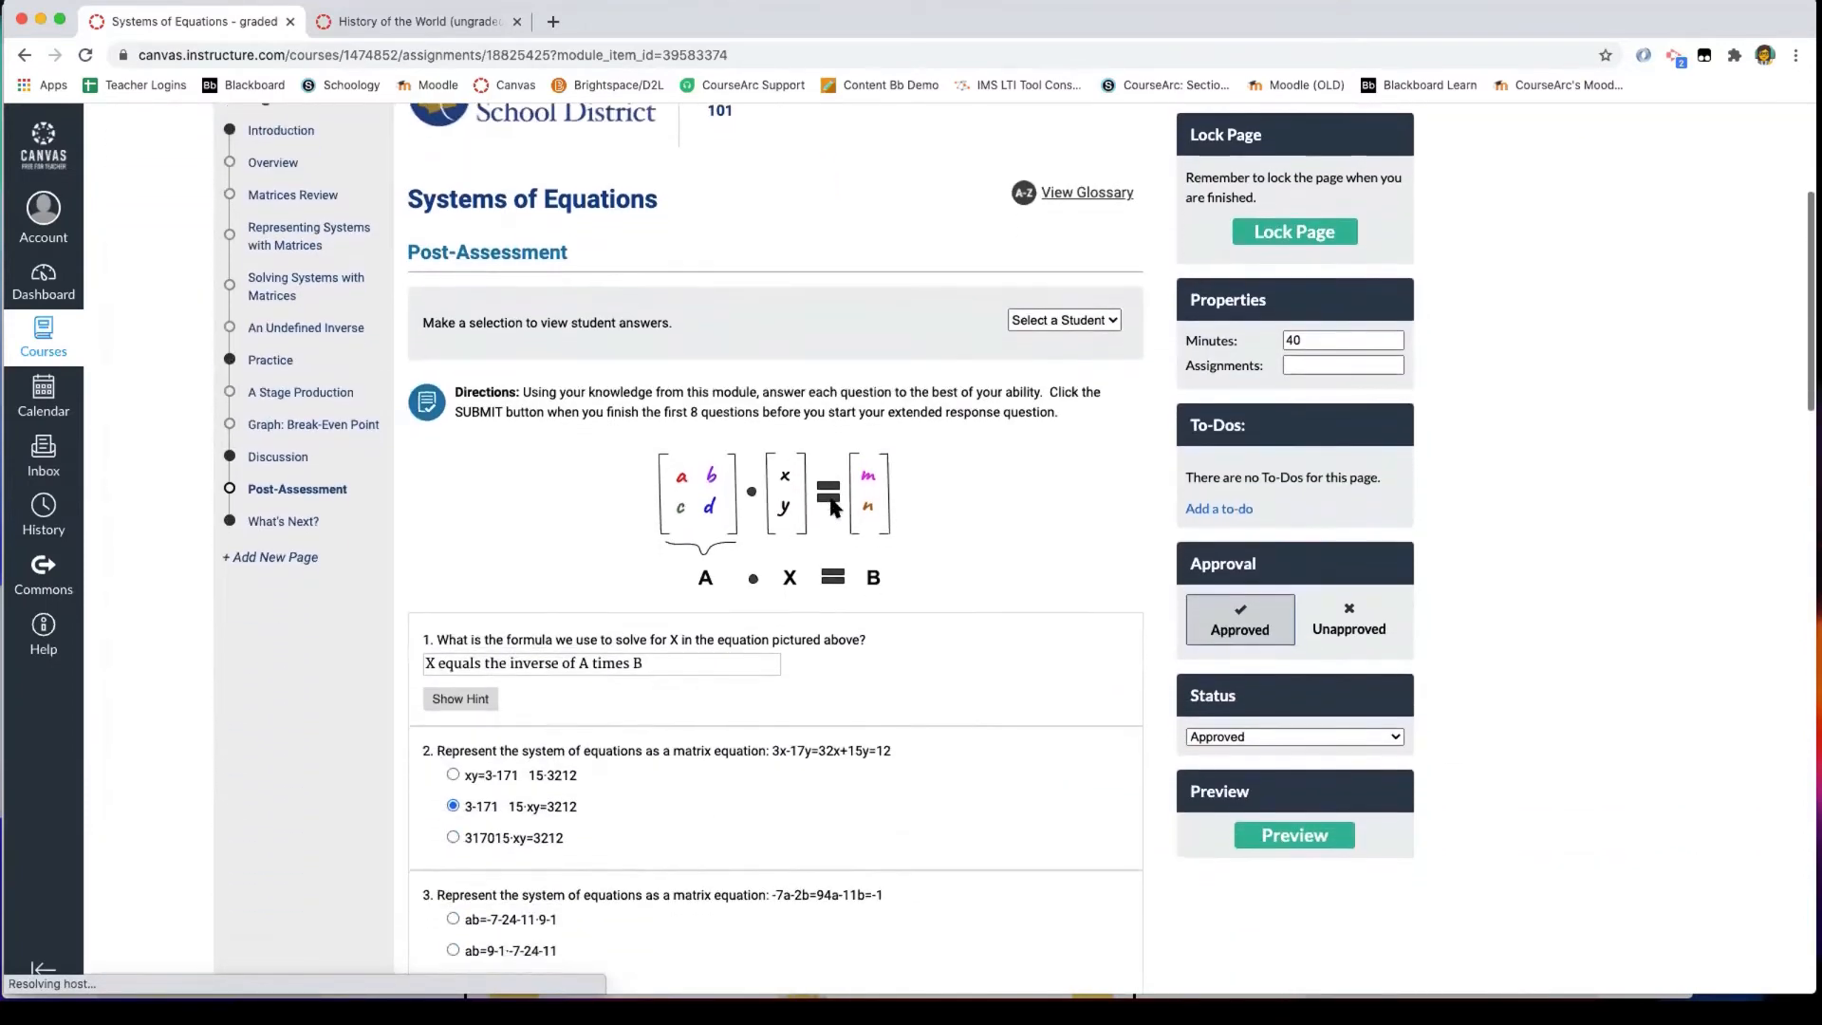
scroll(831, 501, up, 4)
scroll(831, 503, down, 5)
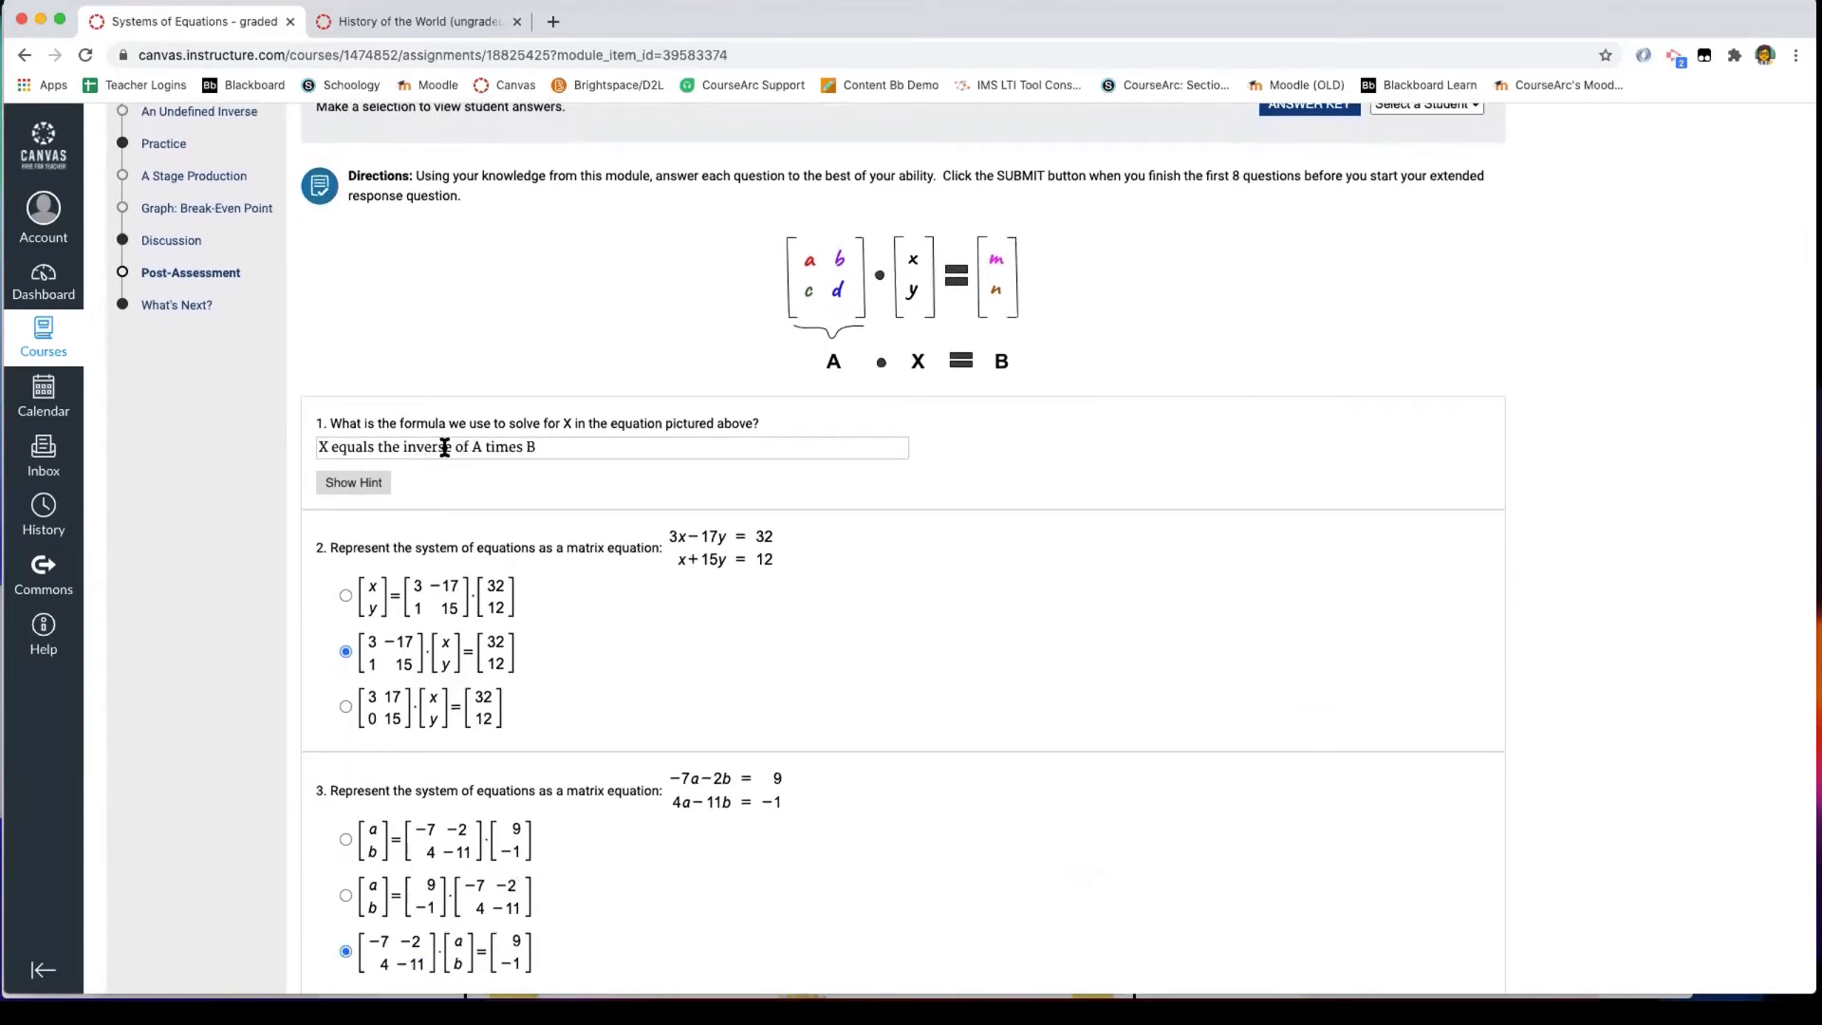
scroll(512, 501, down, 5)
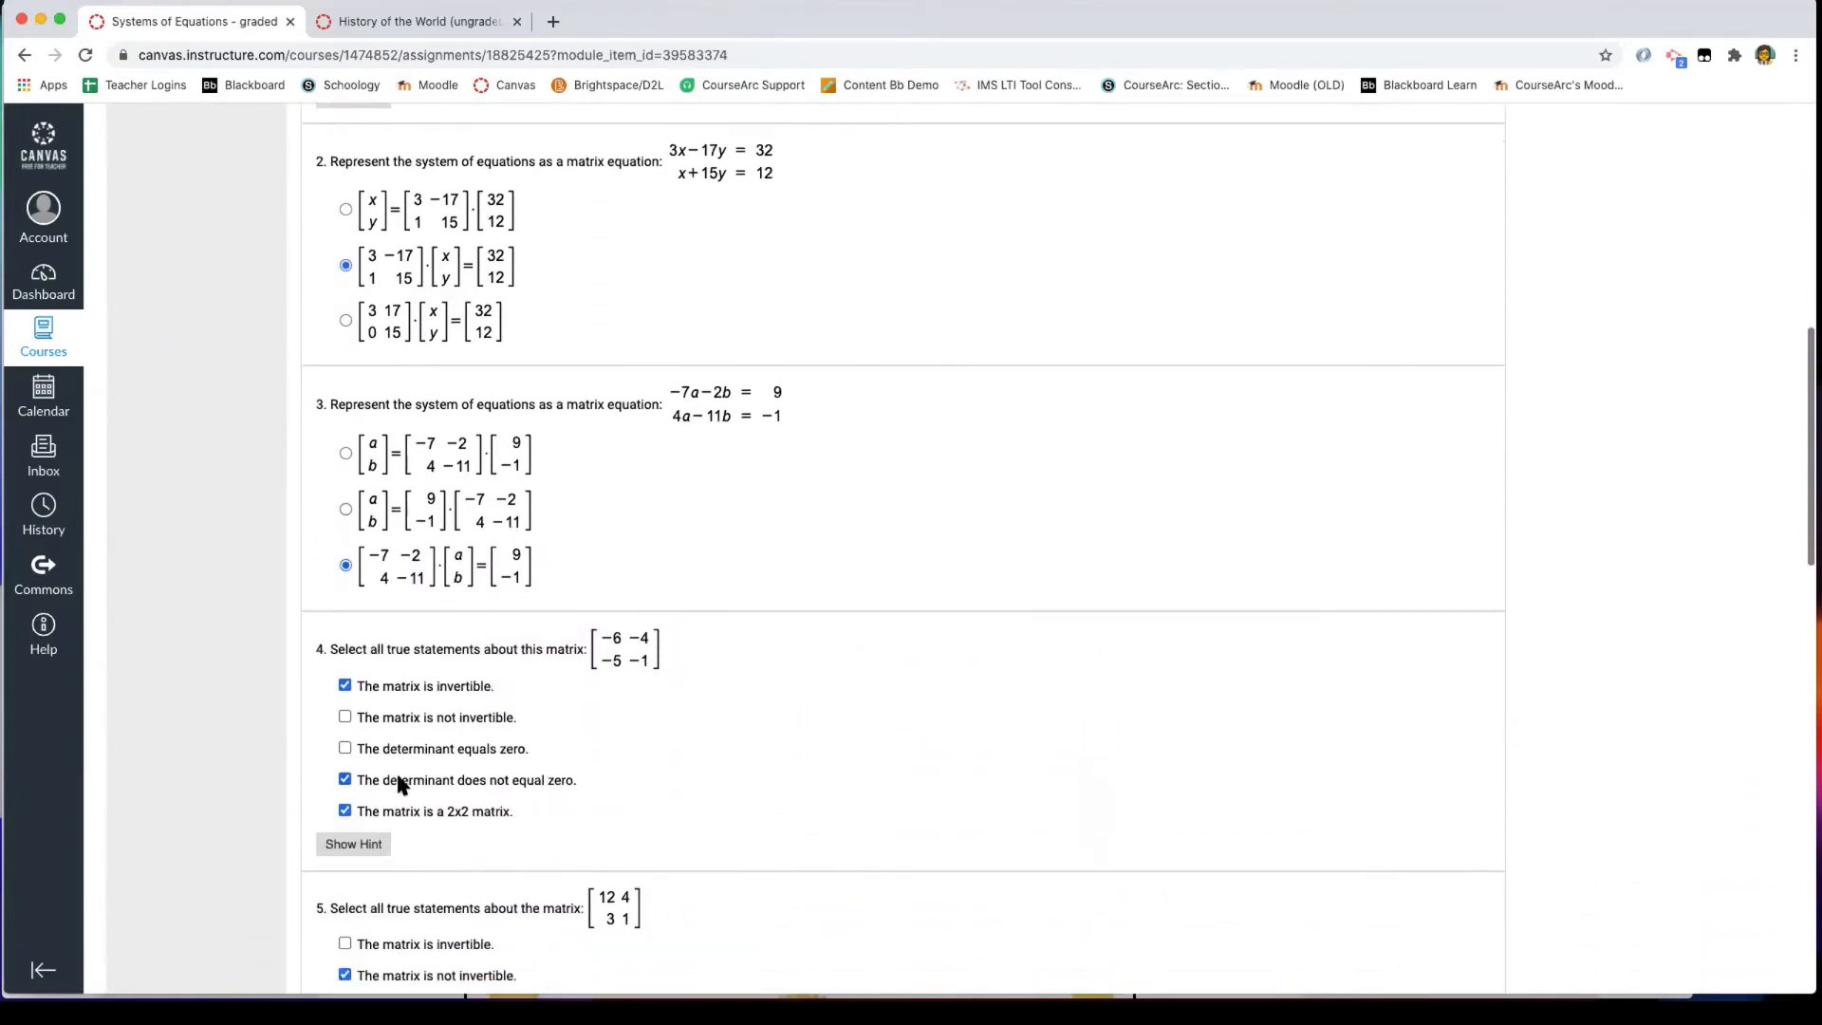
scroll(393, 796, down, 10)
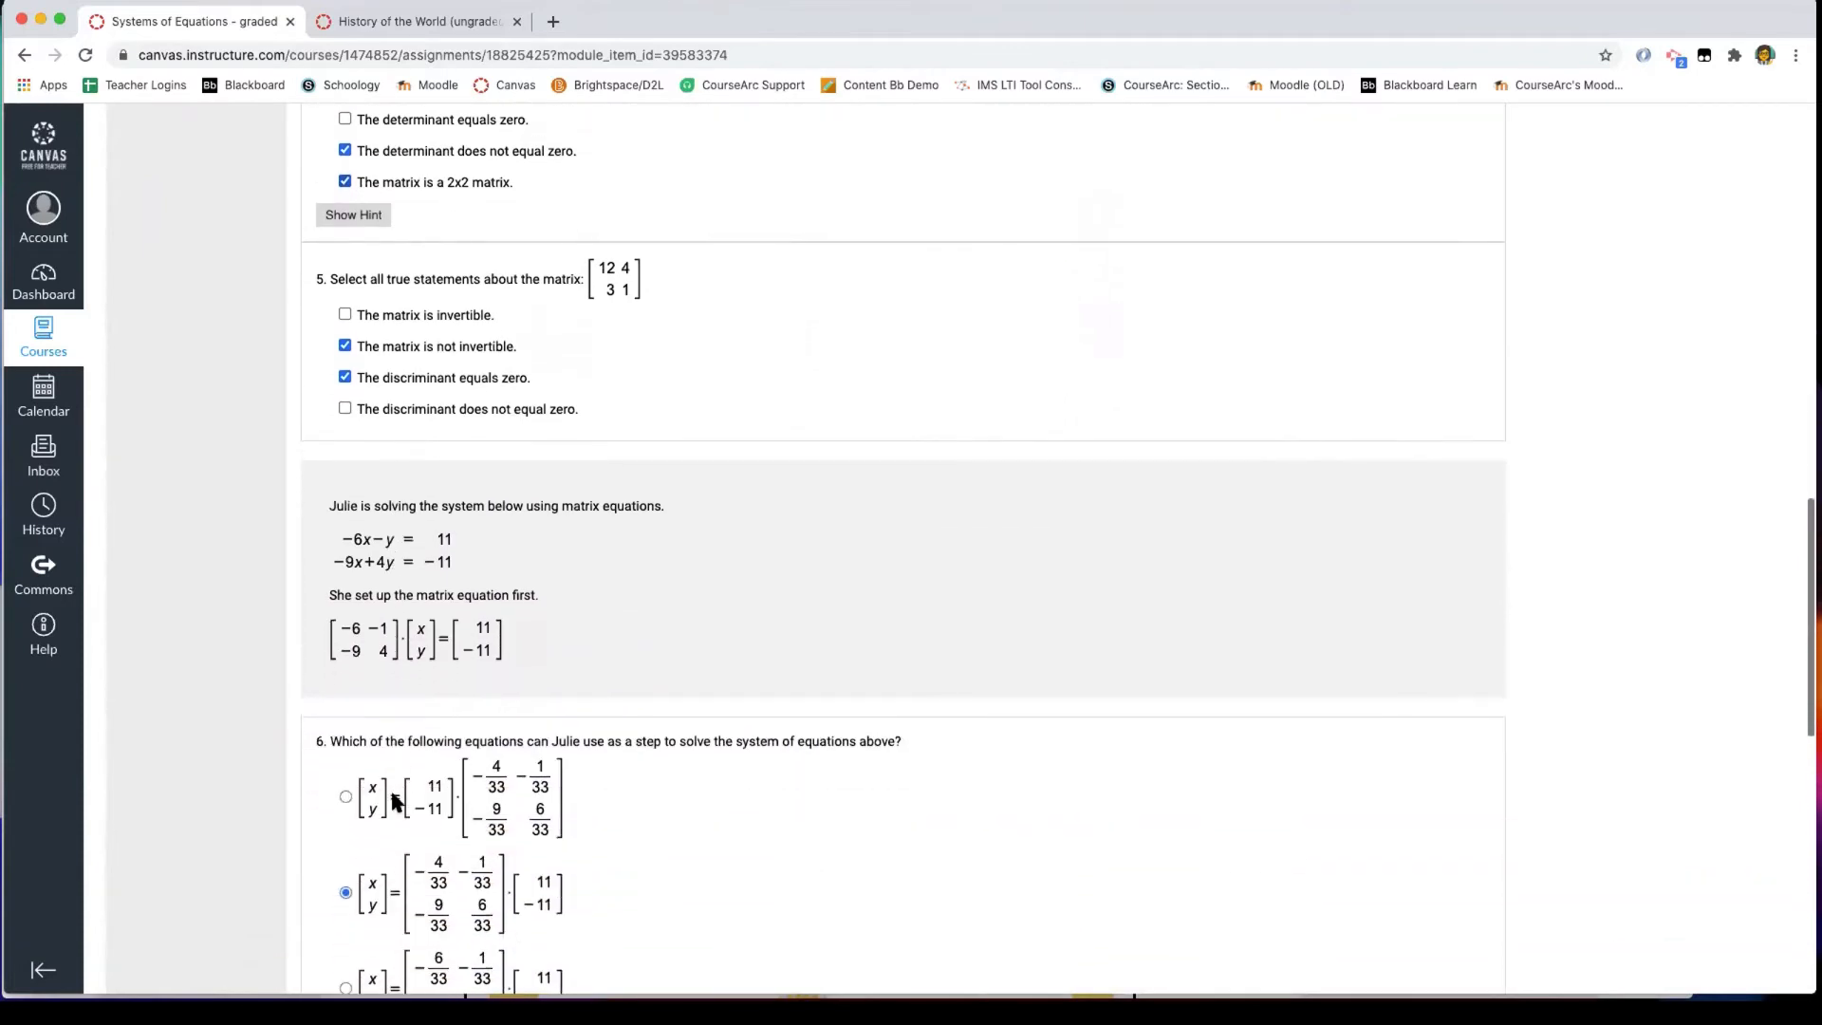
scroll(390, 788, down, 5)
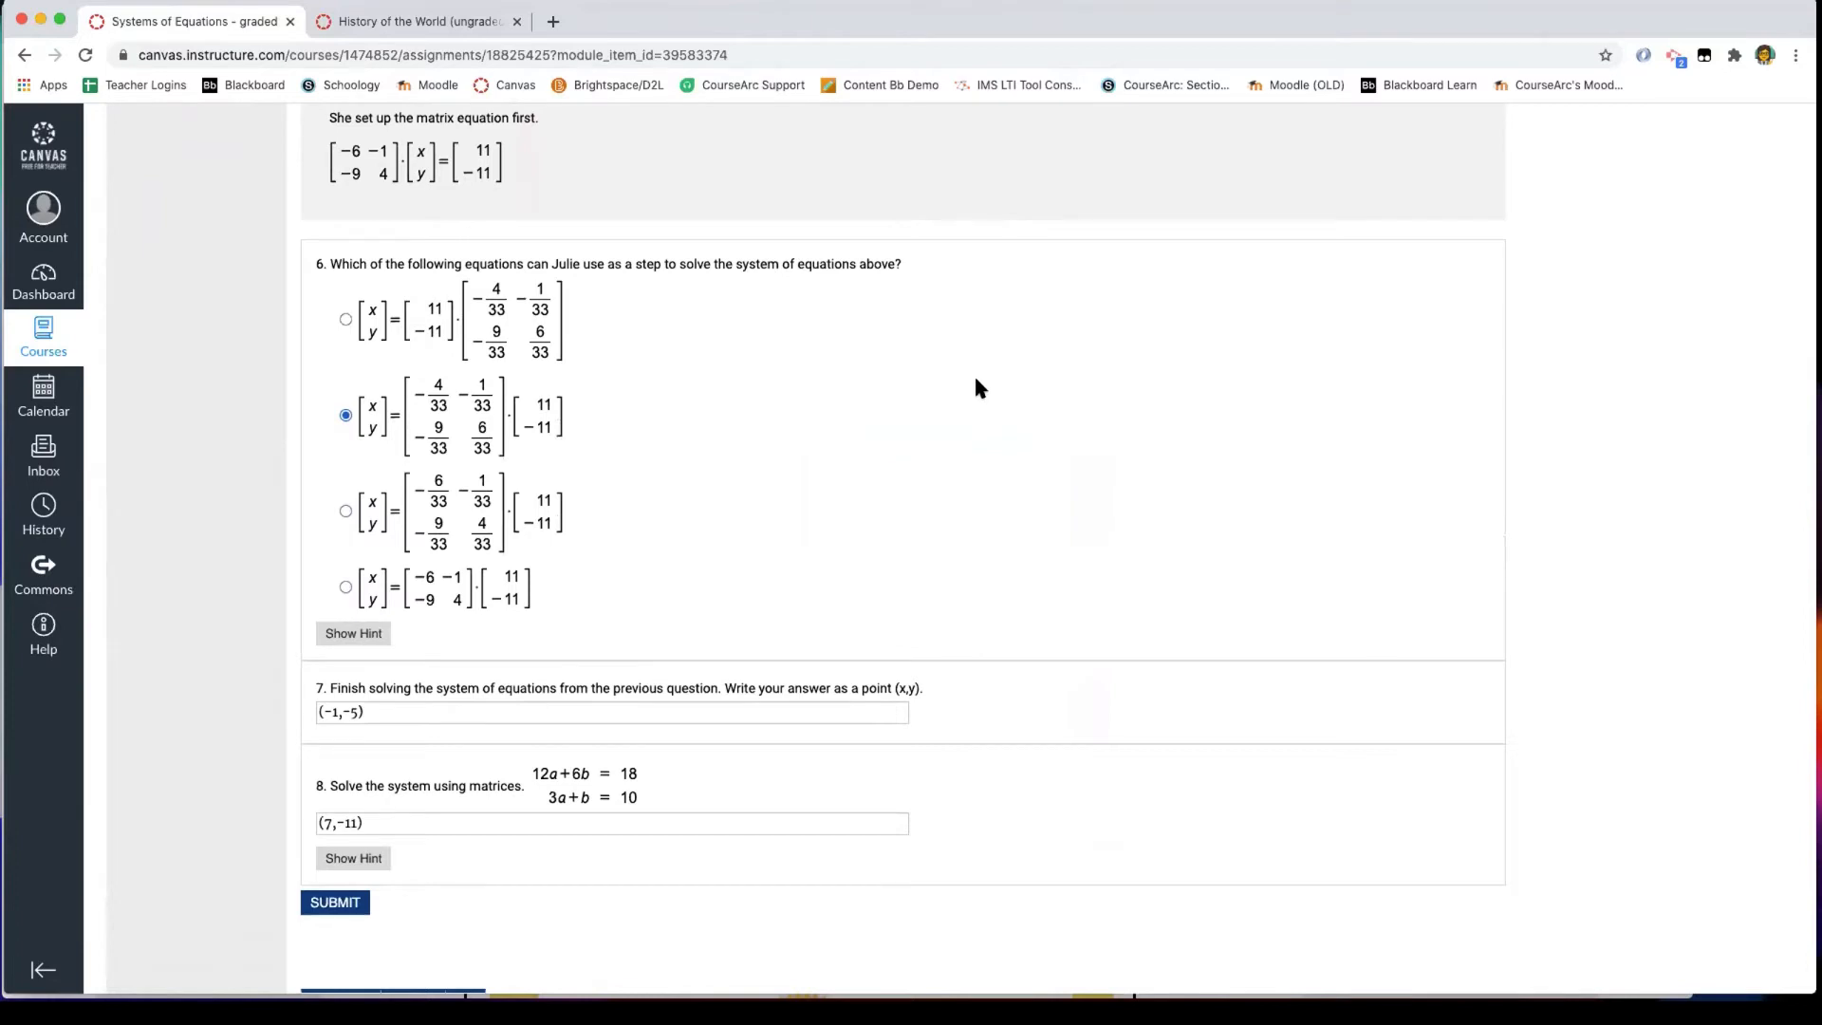
Submit the Systems of Equations post-assessment answers and review the scoring and feedback for the questions.
click(335, 902)
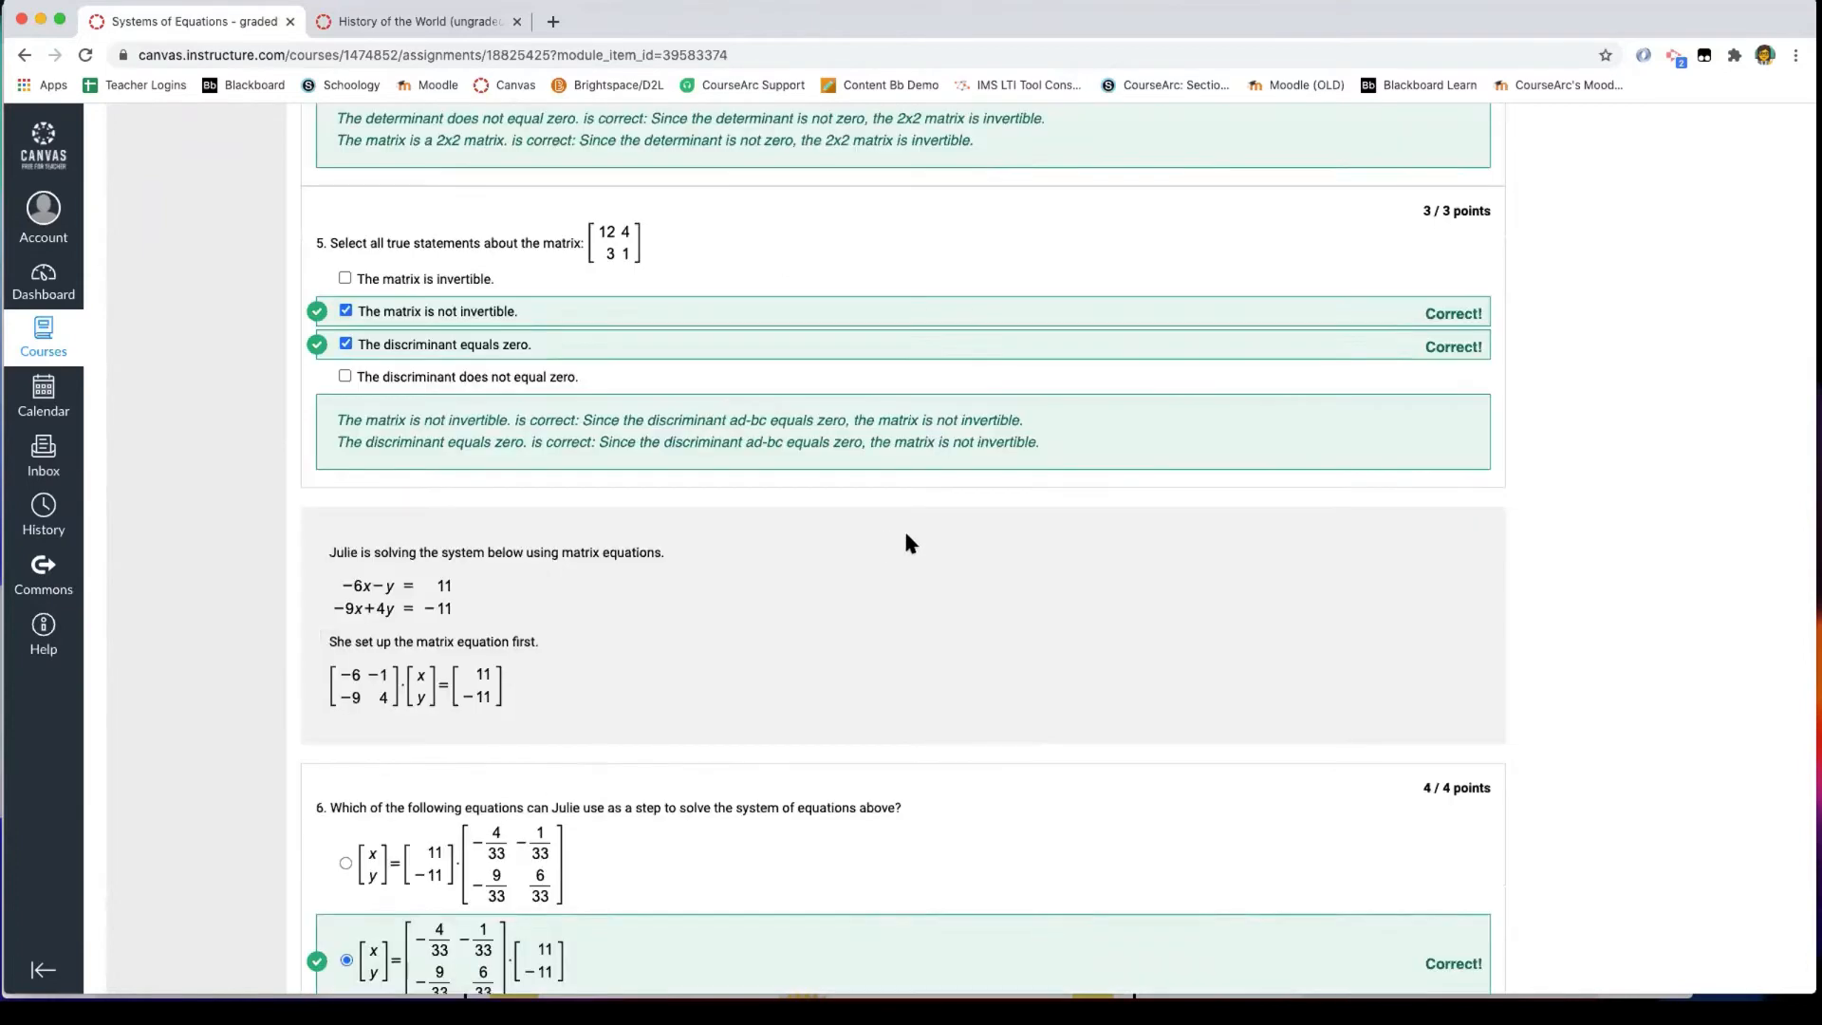
scroll(793, 570, up, 5)
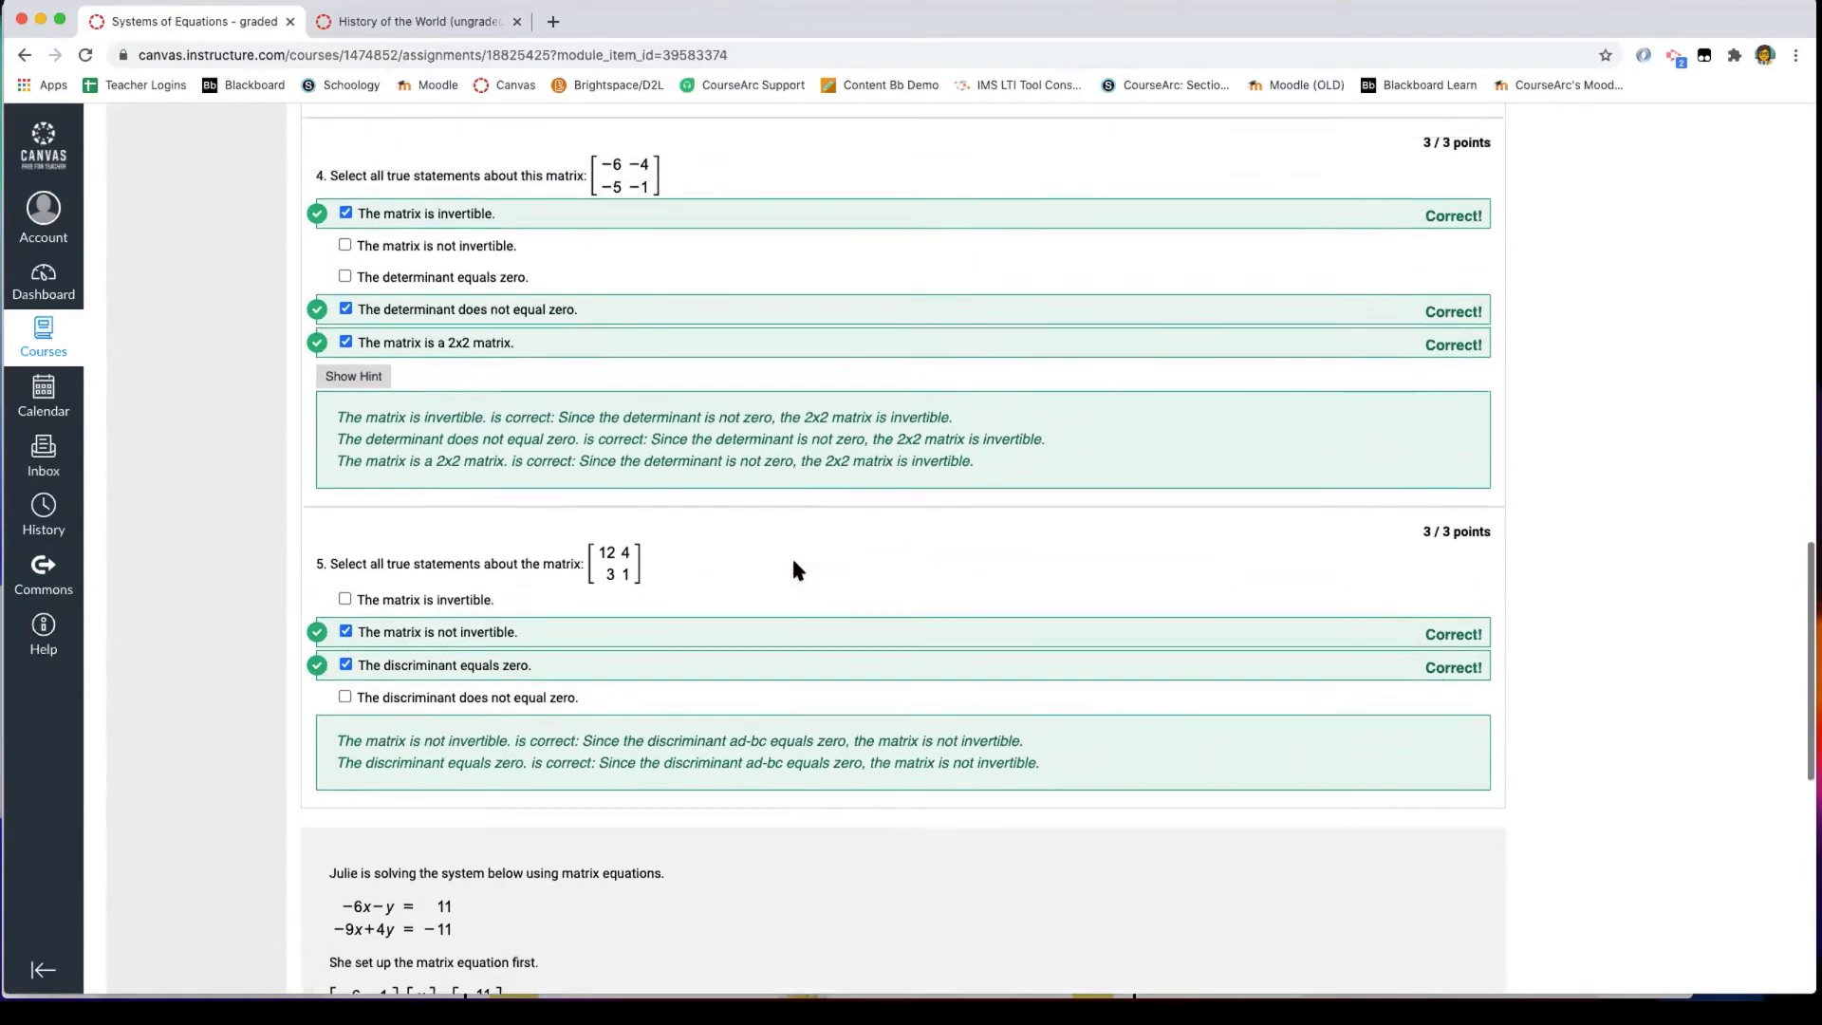
scroll(794, 570, up, 10)
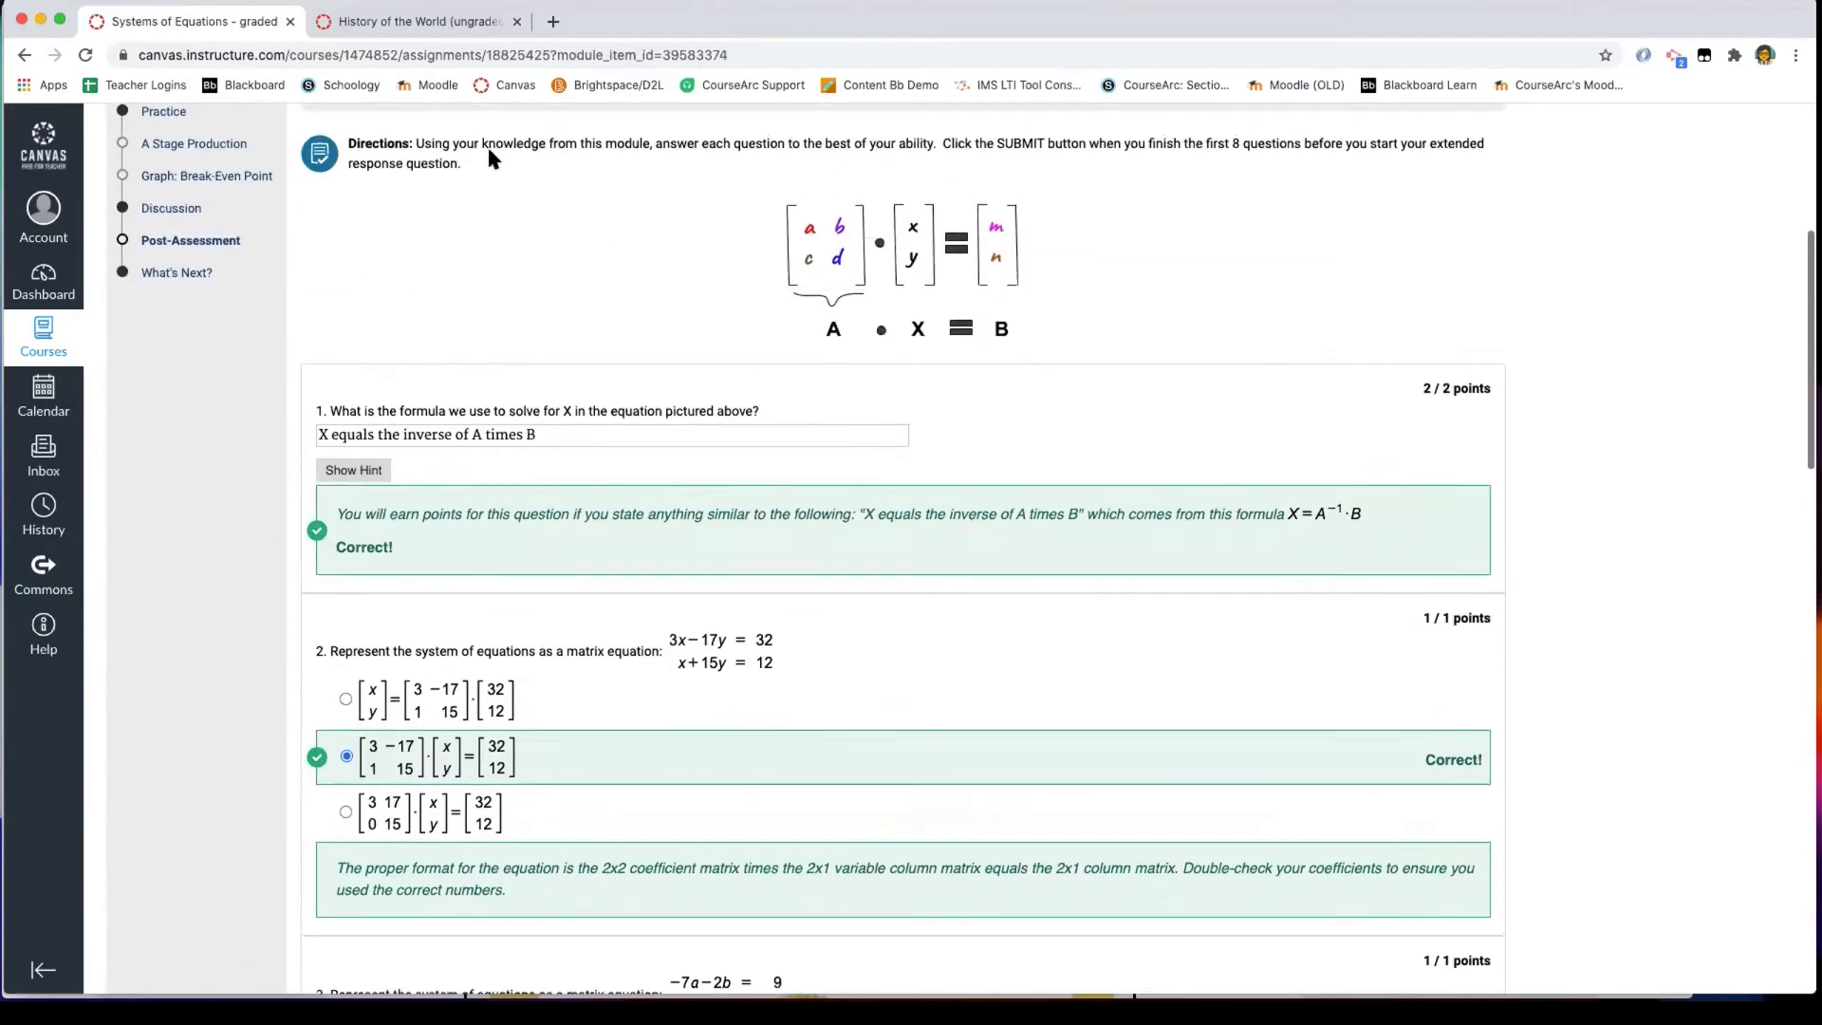
Switch to the History of the World course and display the answer key for the World War I assessment to review its answers.
click(464, 23)
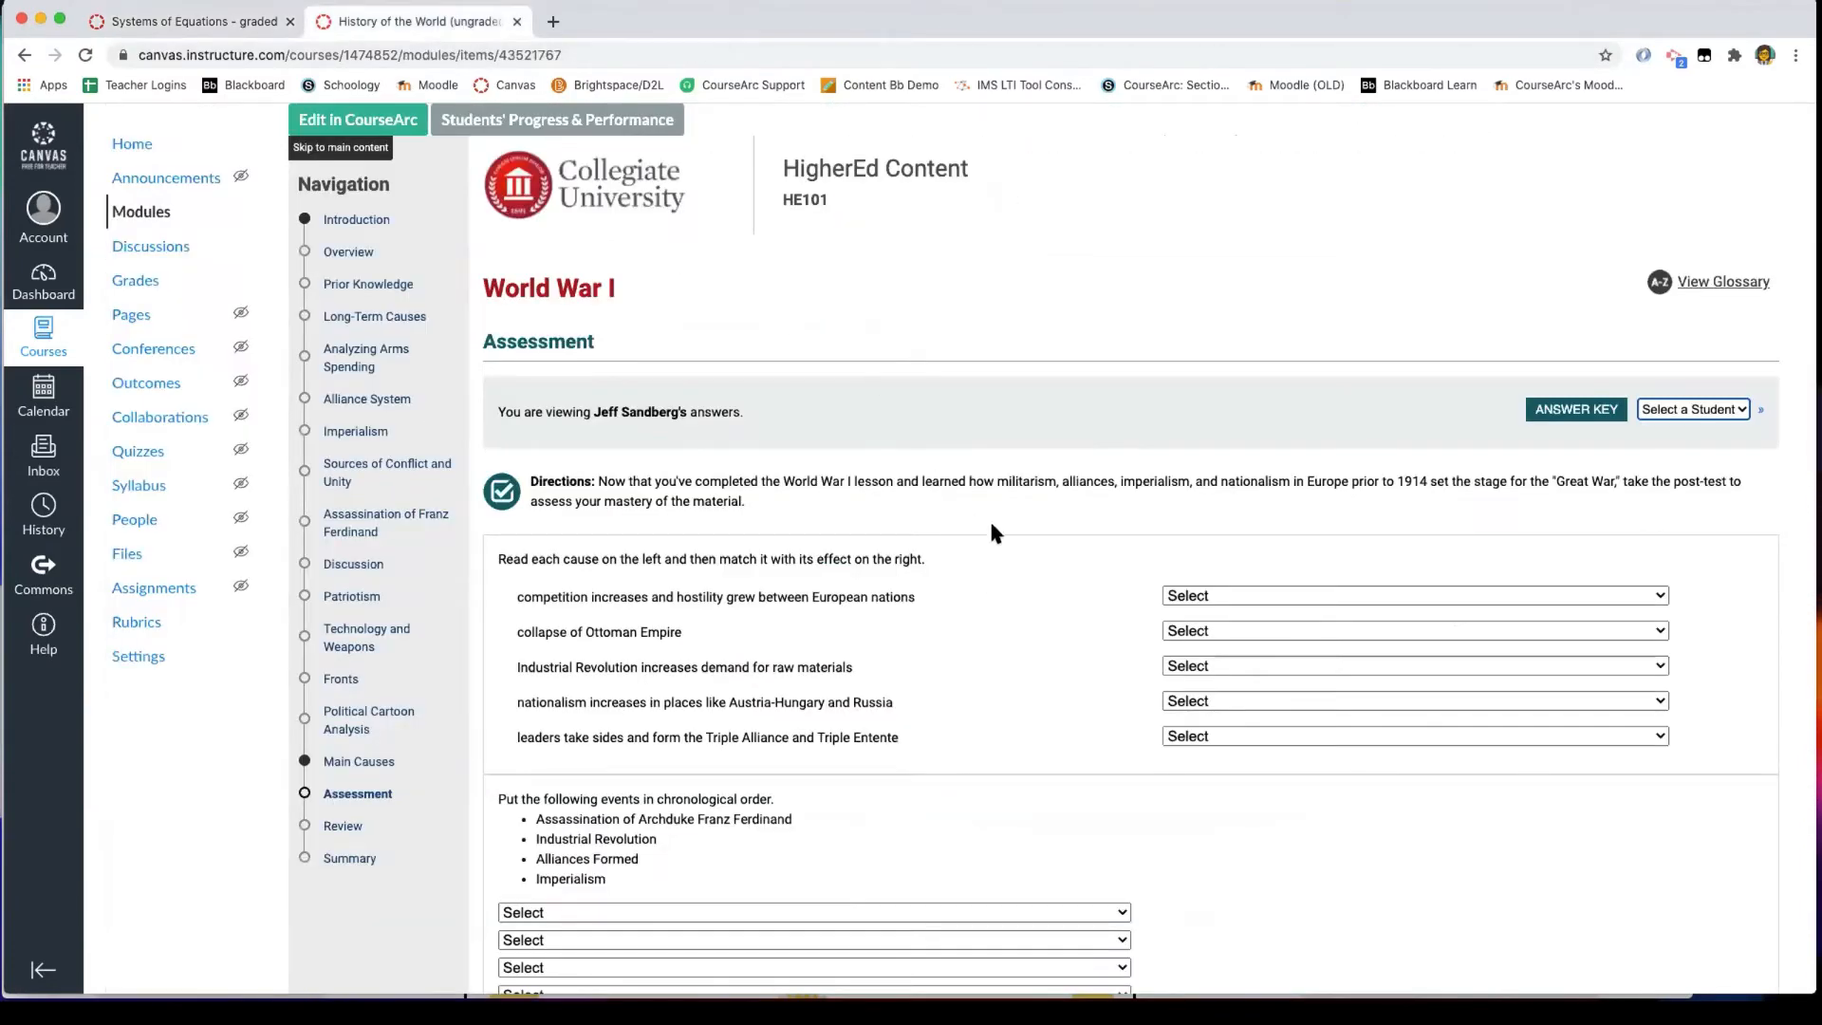
scroll(915, 570, down, 2)
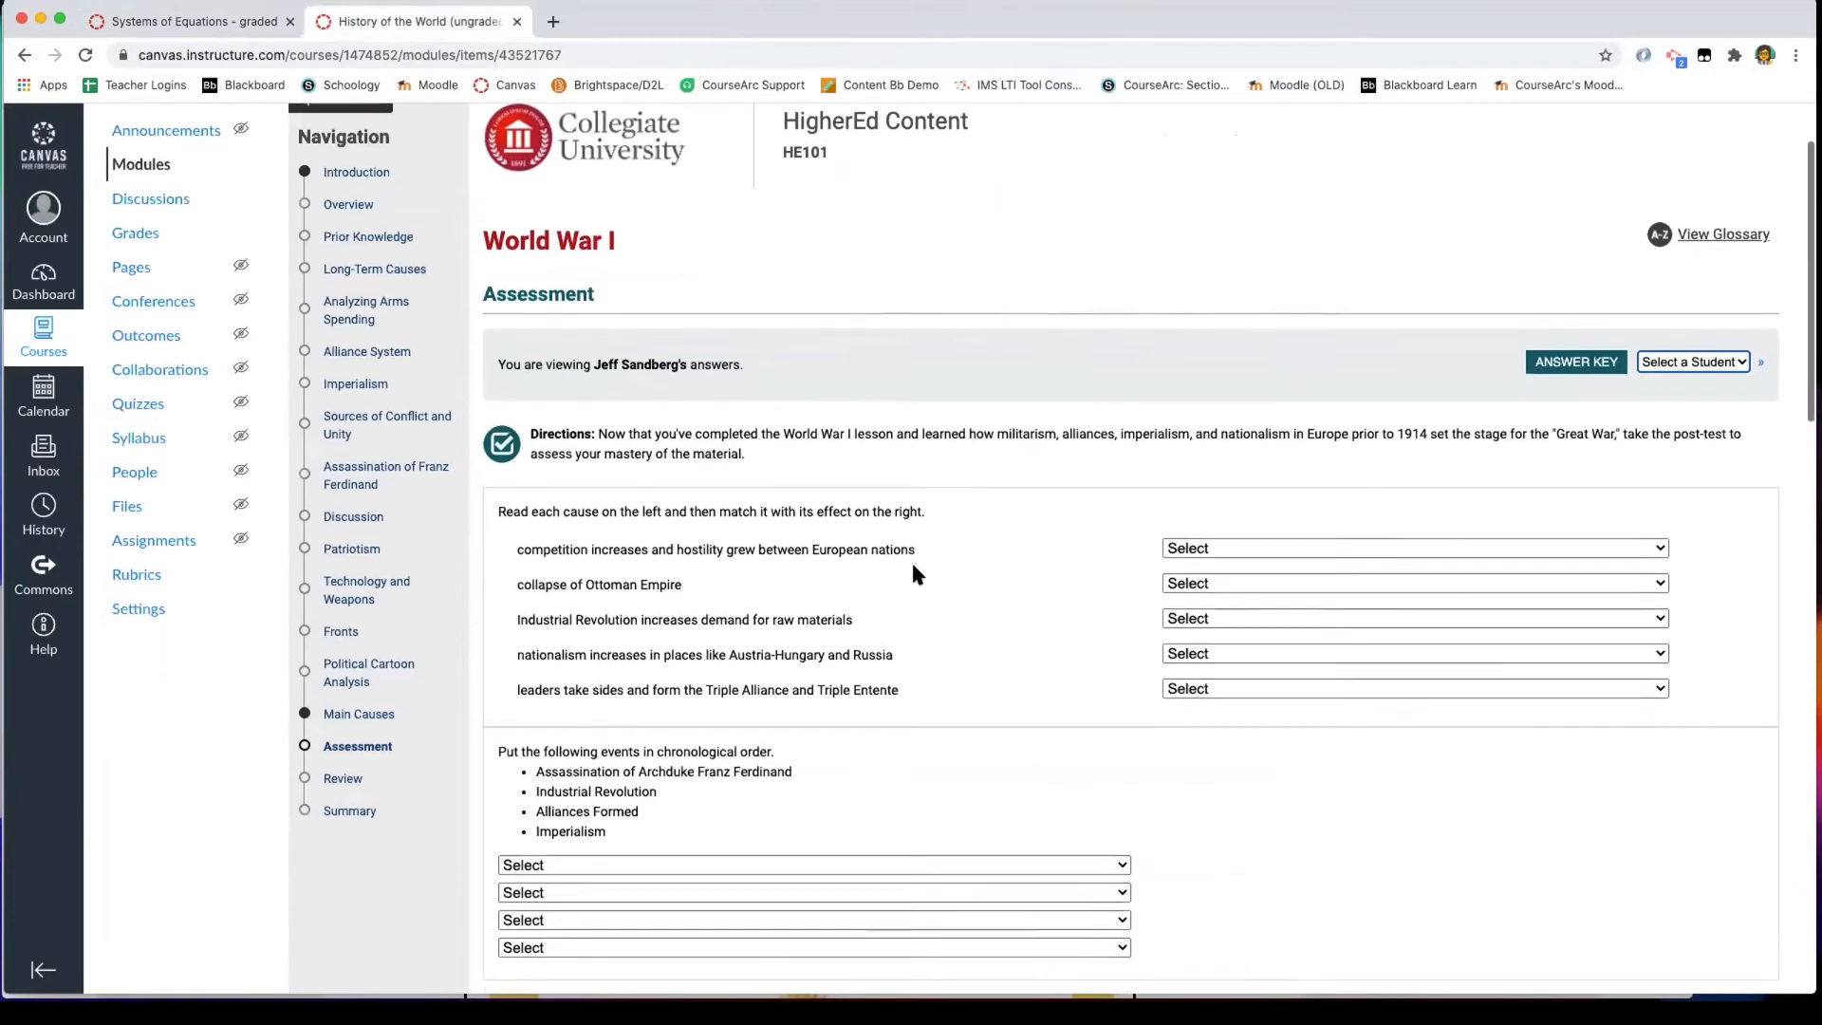
scroll(914, 572, down, 1)
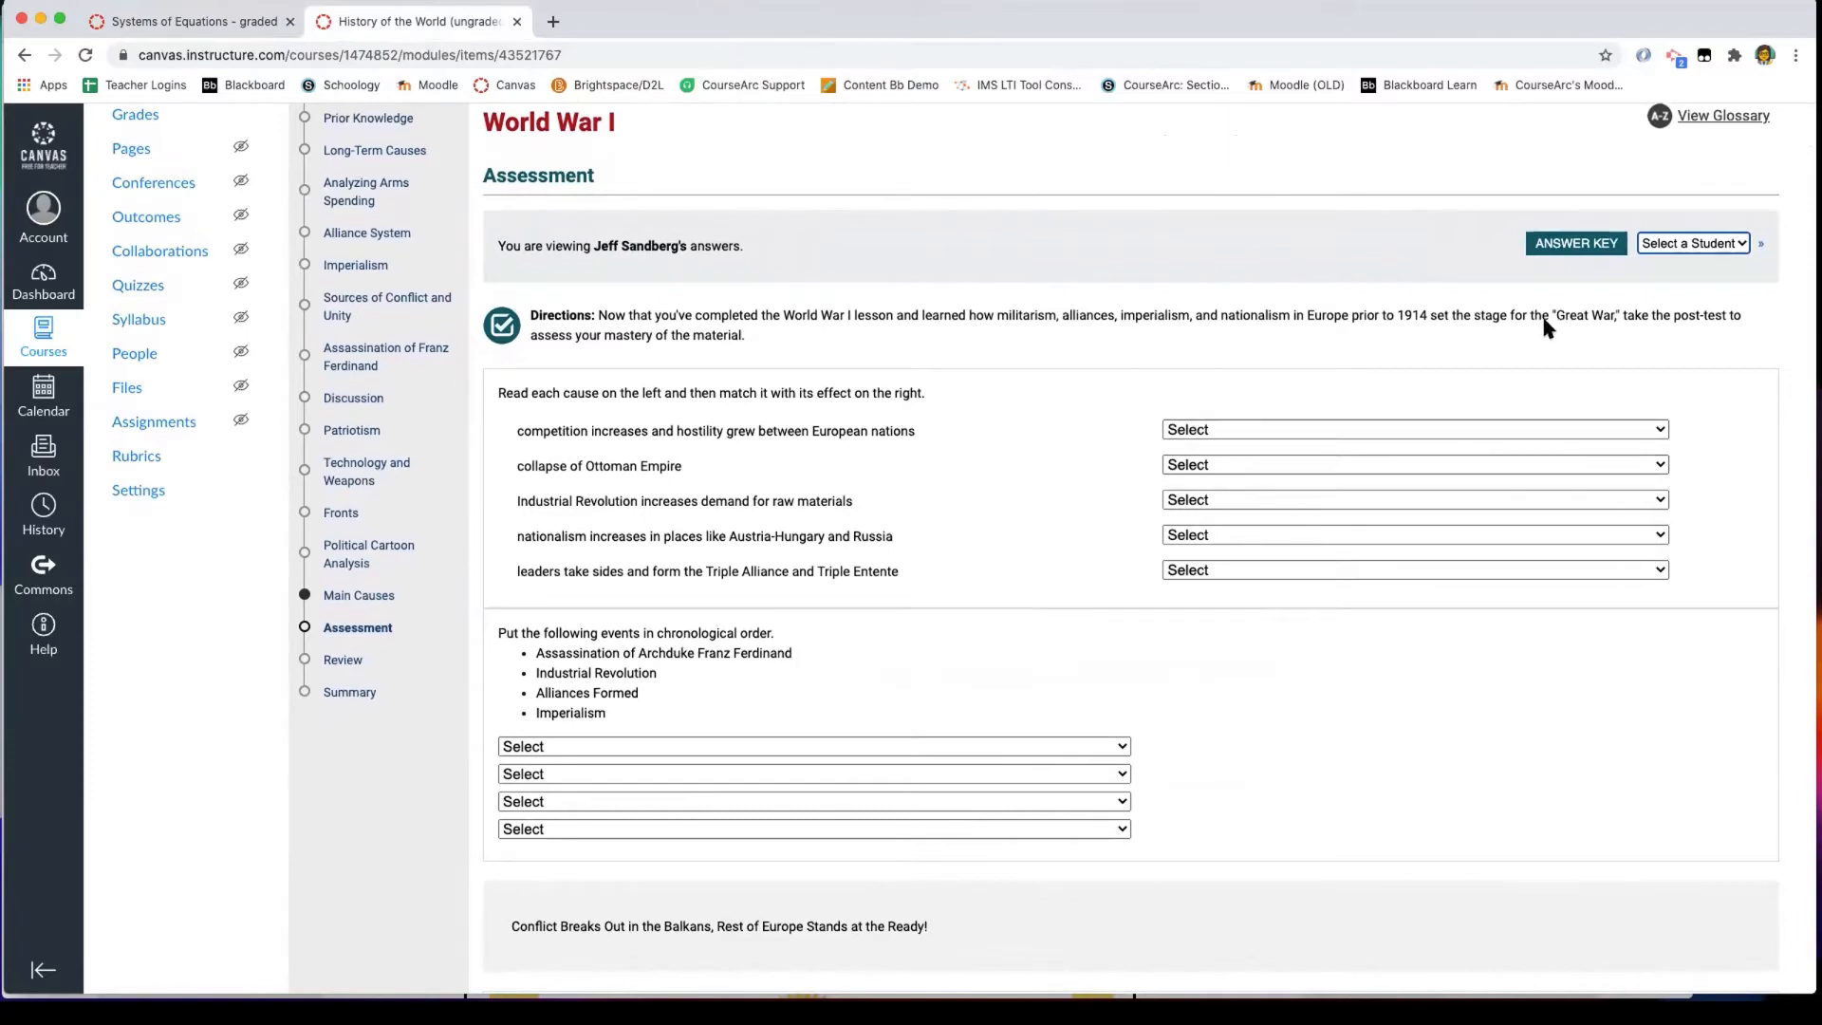
click(1572, 245)
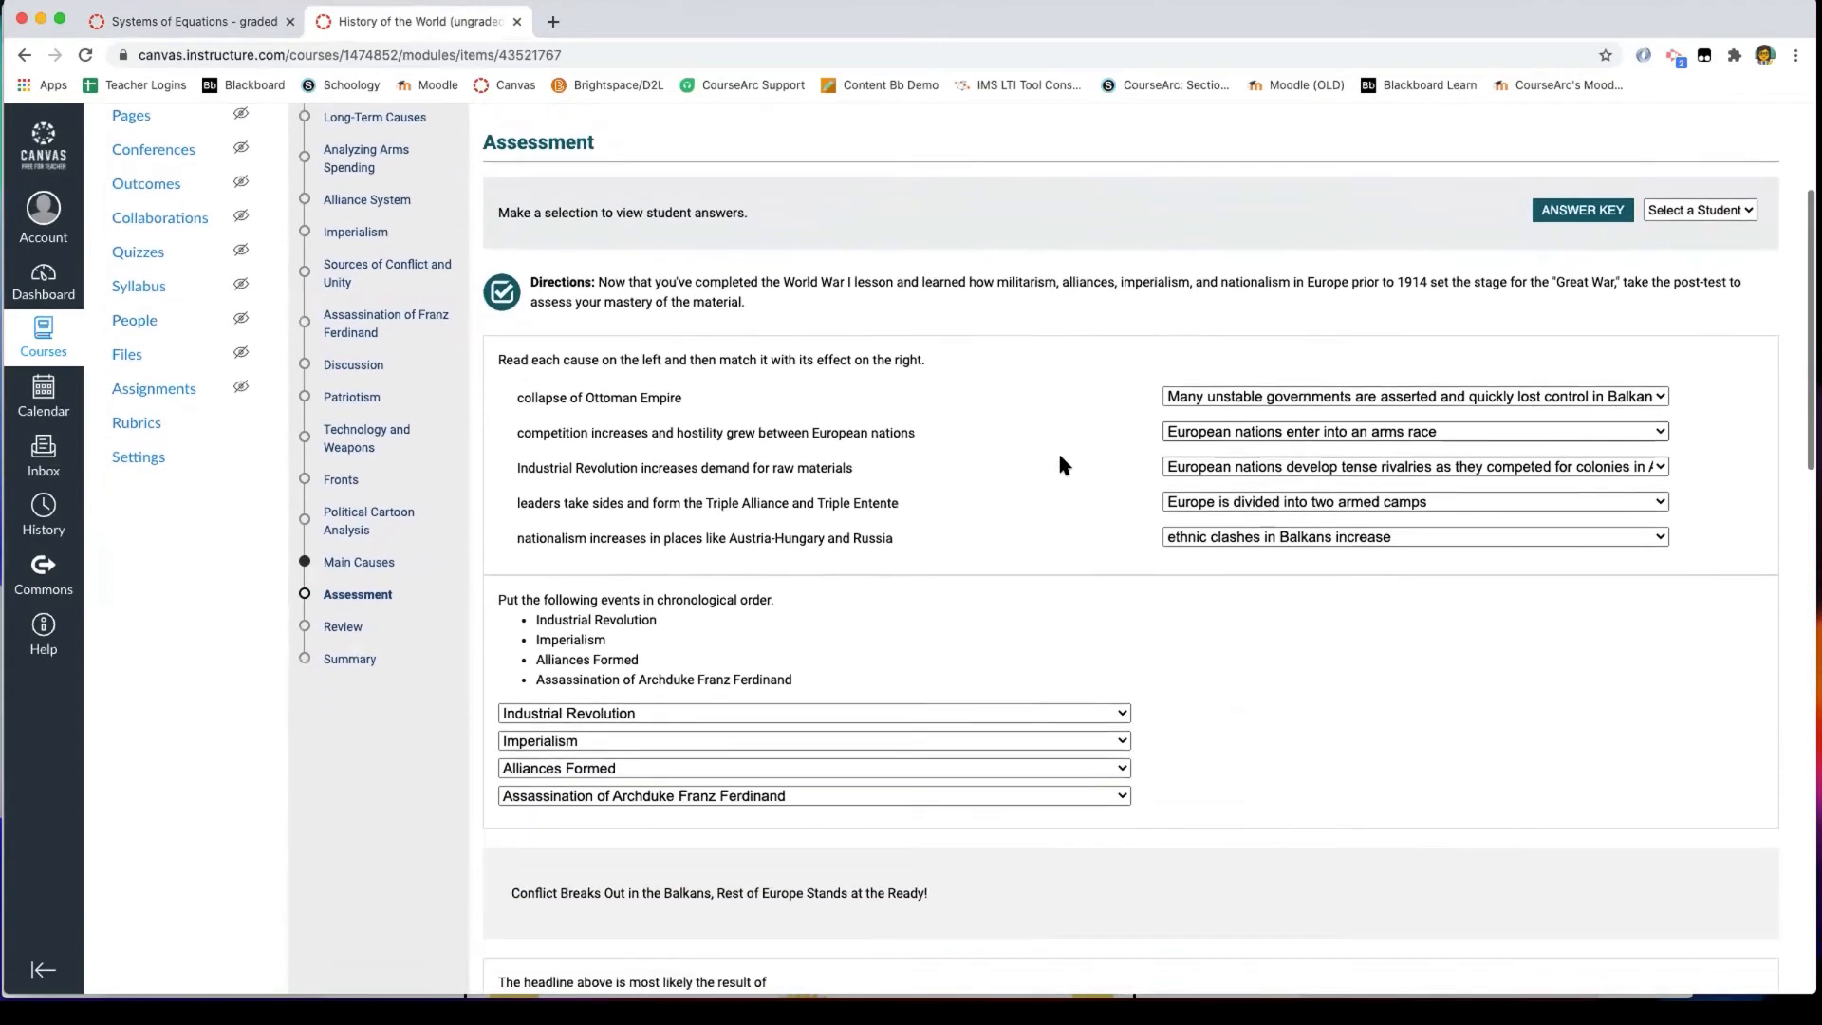
scroll(842, 563, down, 5)
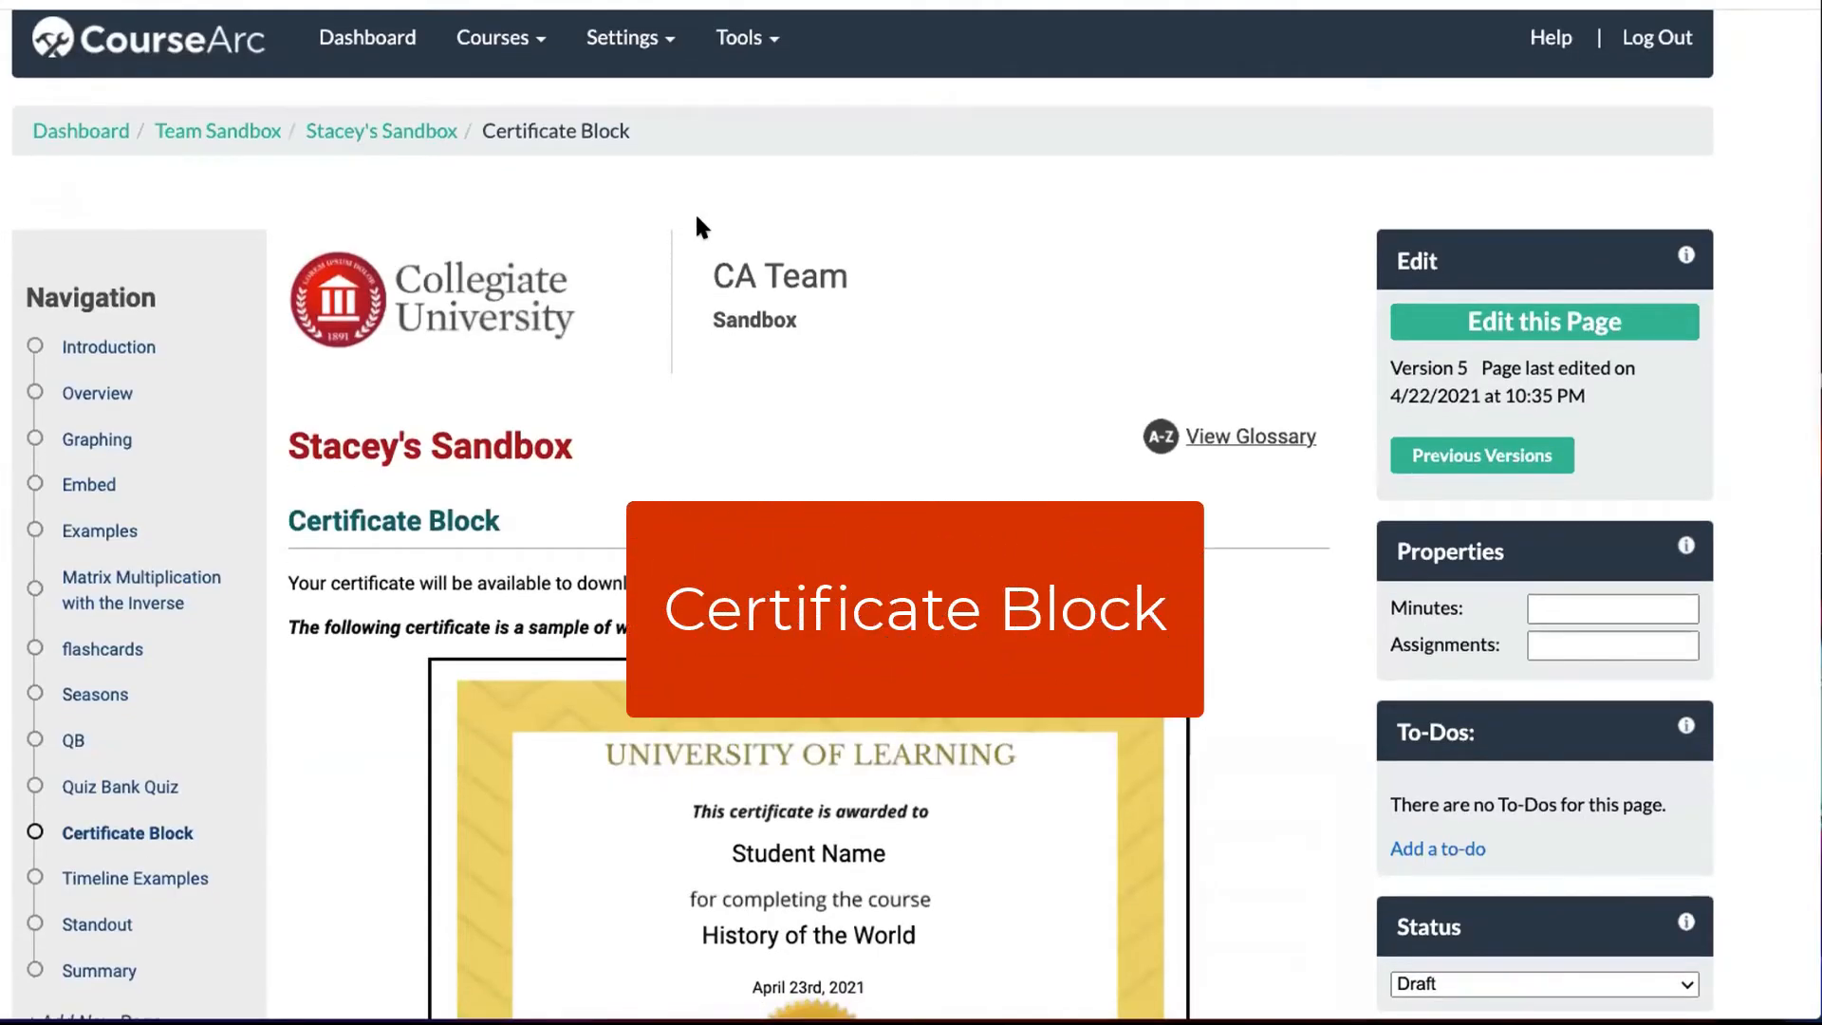
Put the Certificate Block page into edit mode and open the sample certificate's block for editing.
scroll(703, 228, down, 1)
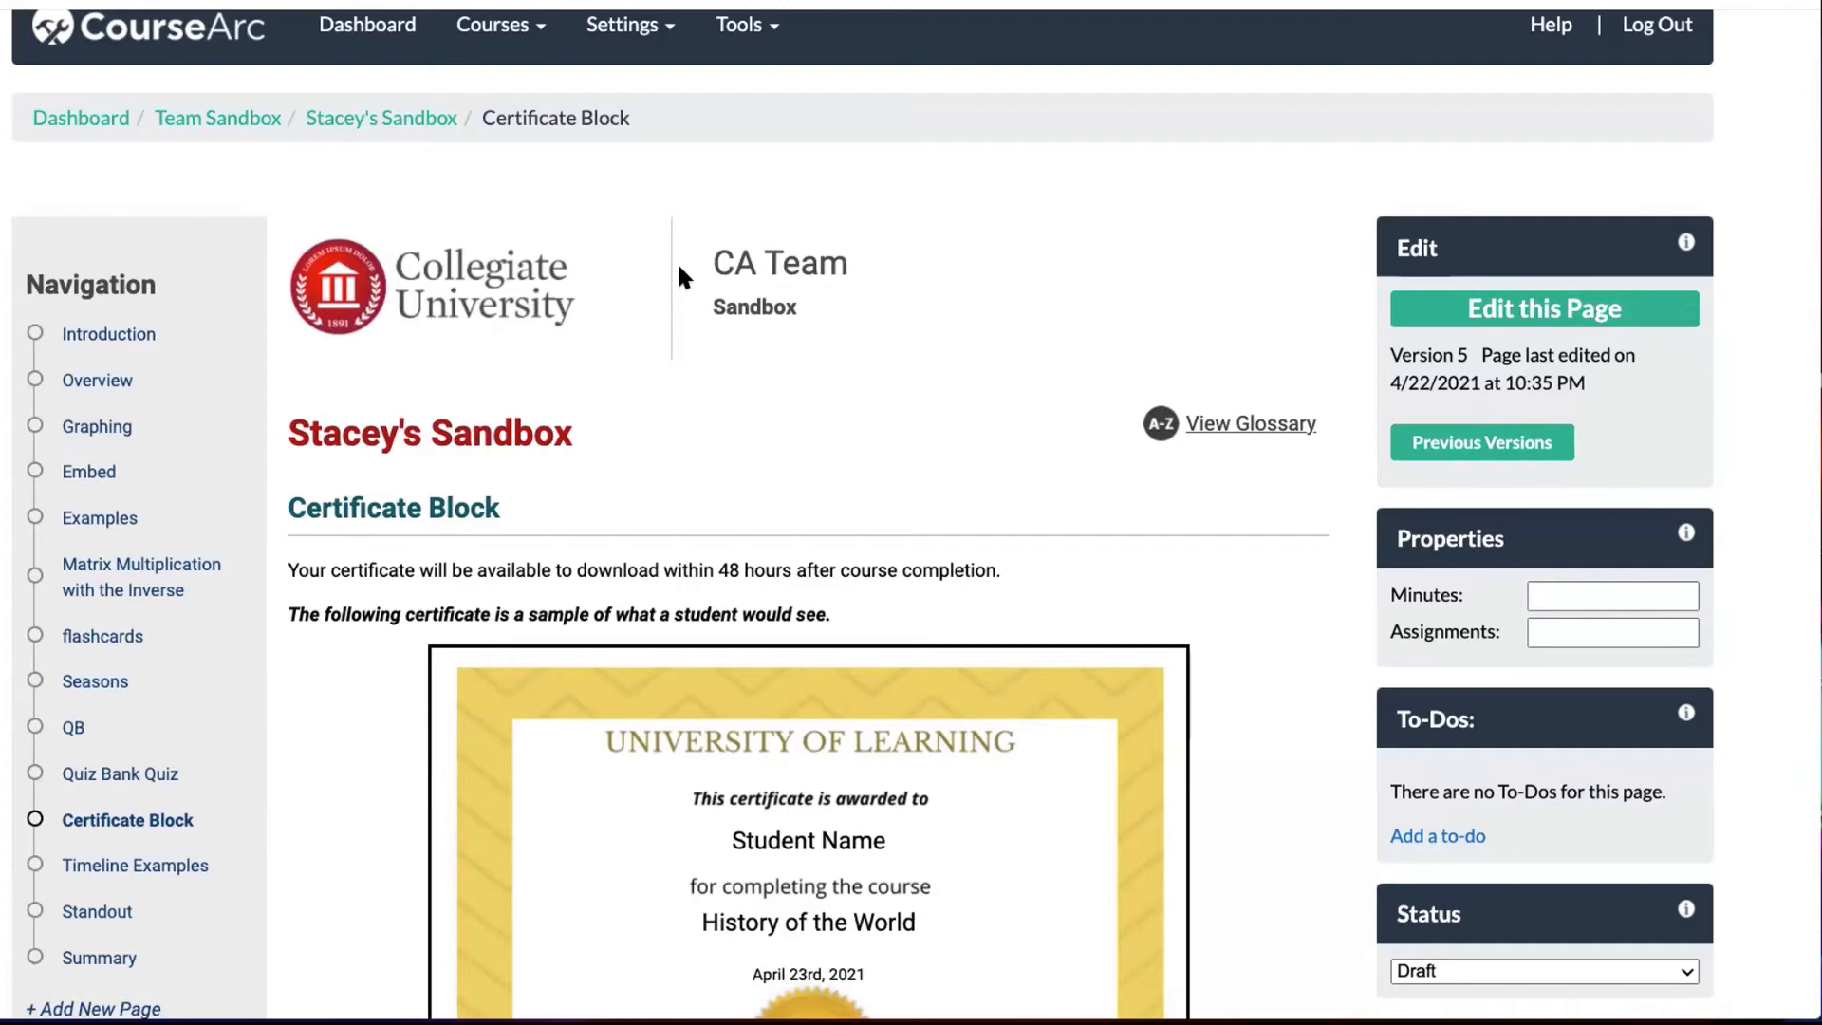
scroll(1169, 254, down, 1)
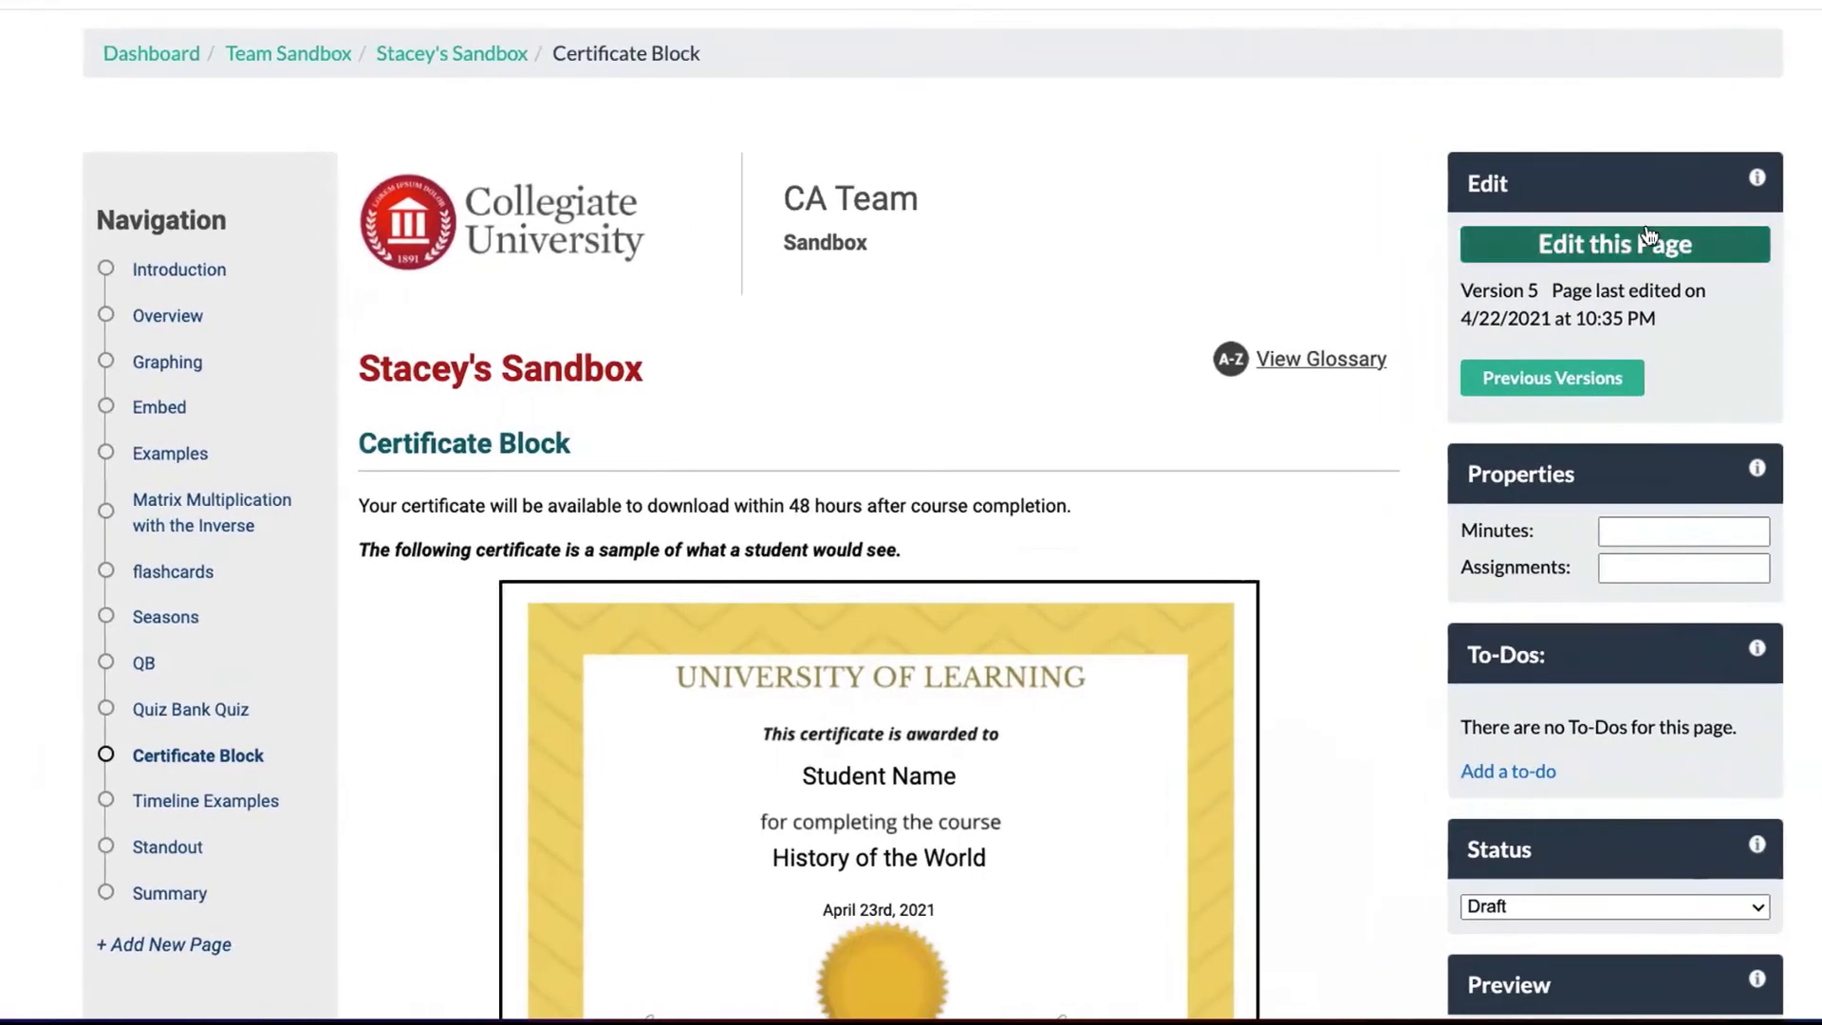
click(1625, 245)
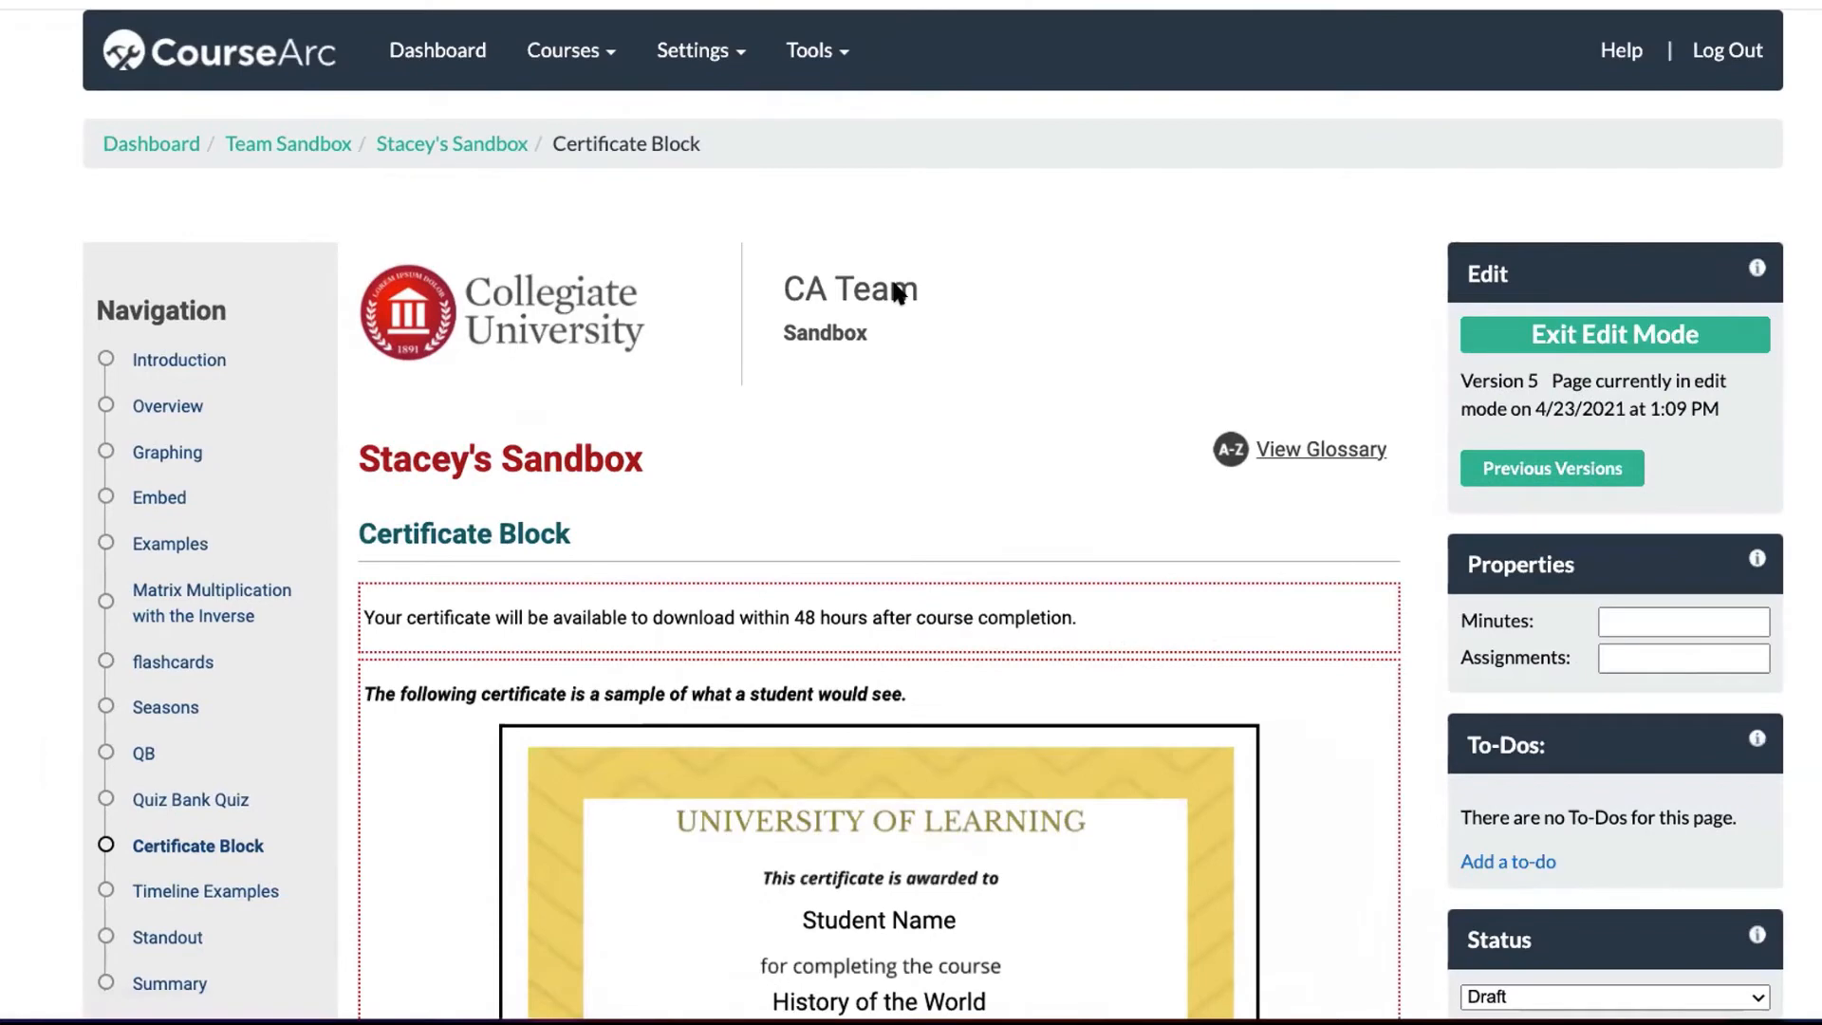
scroll(893, 290, down, 1)
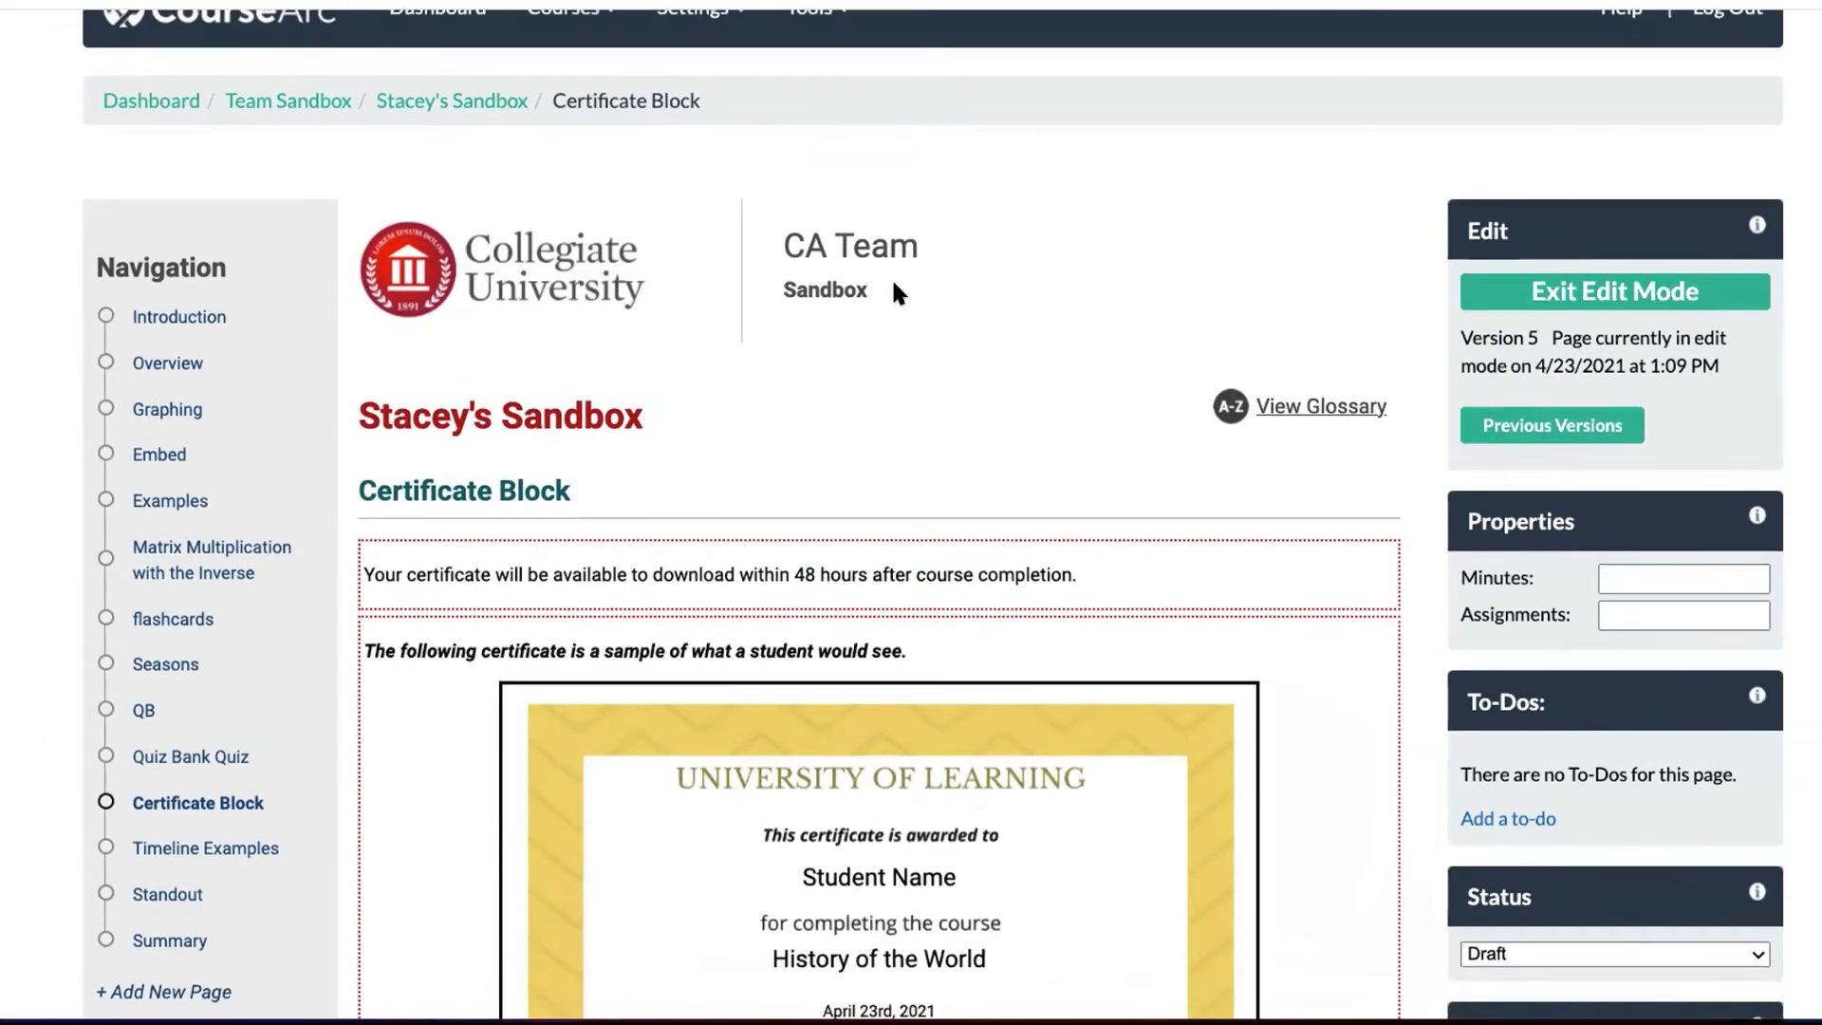
scroll(893, 282, down, 1)
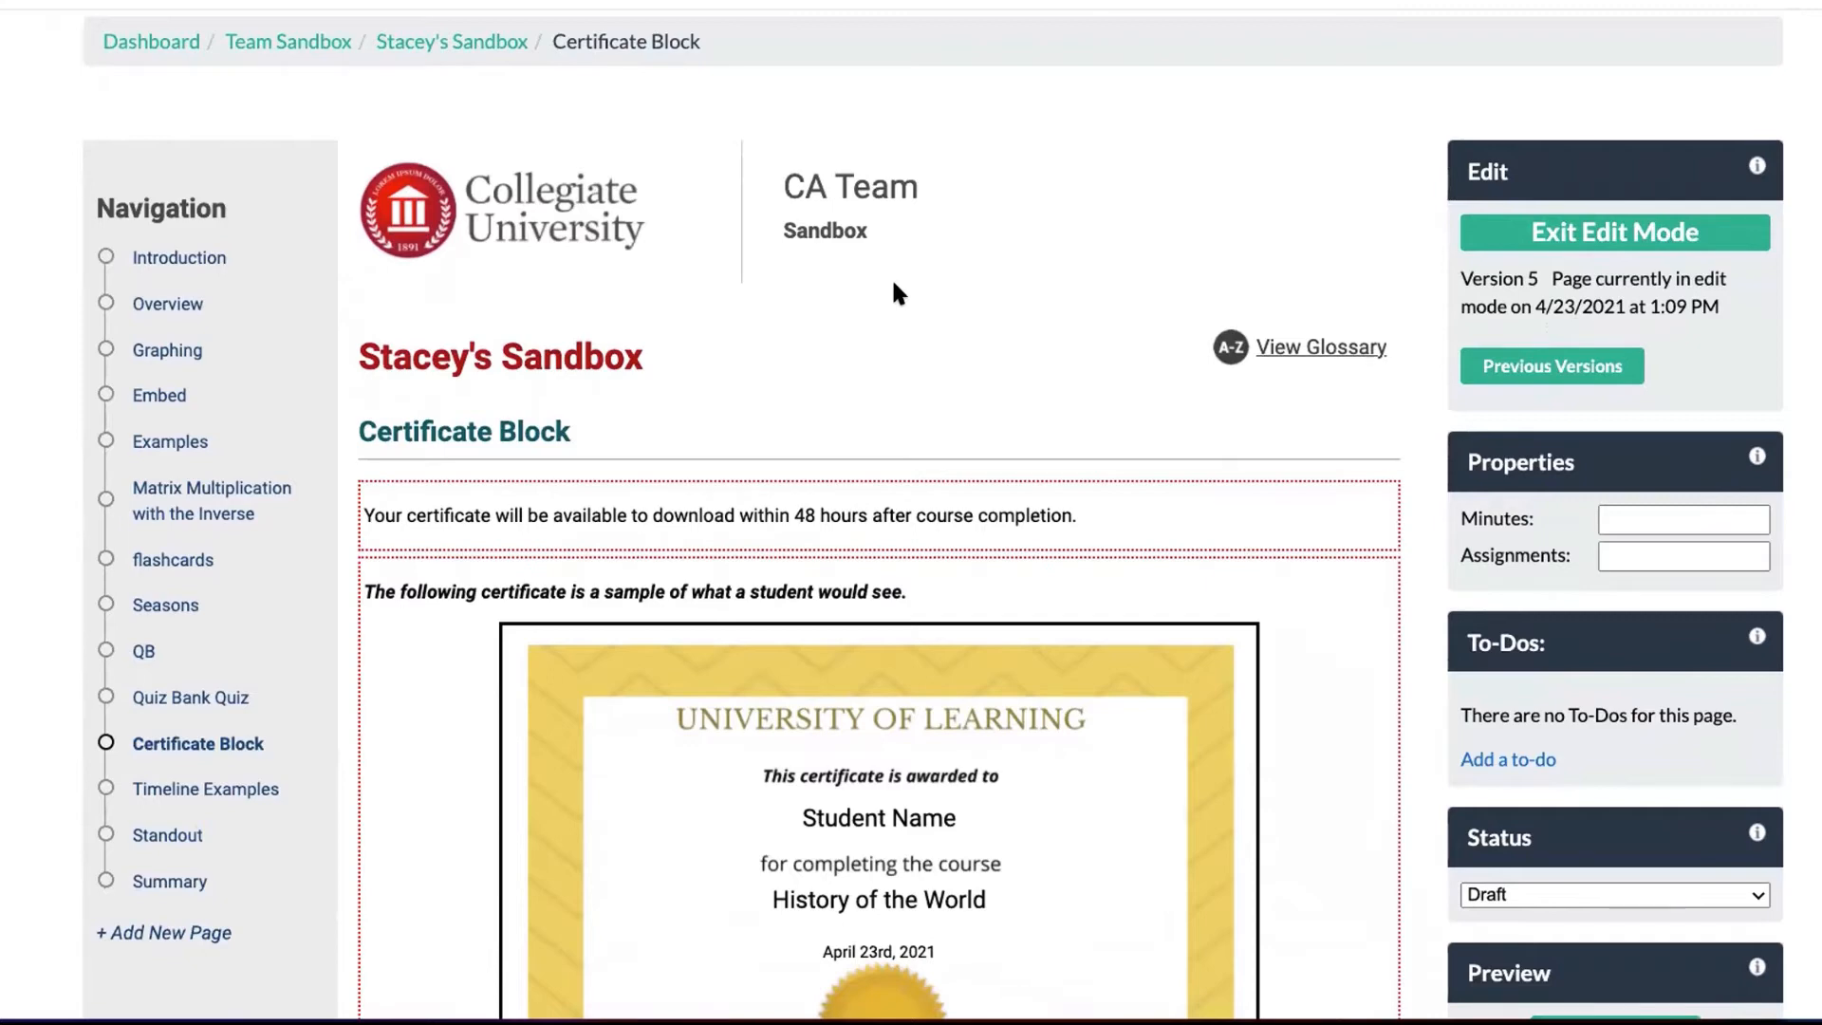
scroll(907, 368, down, 3)
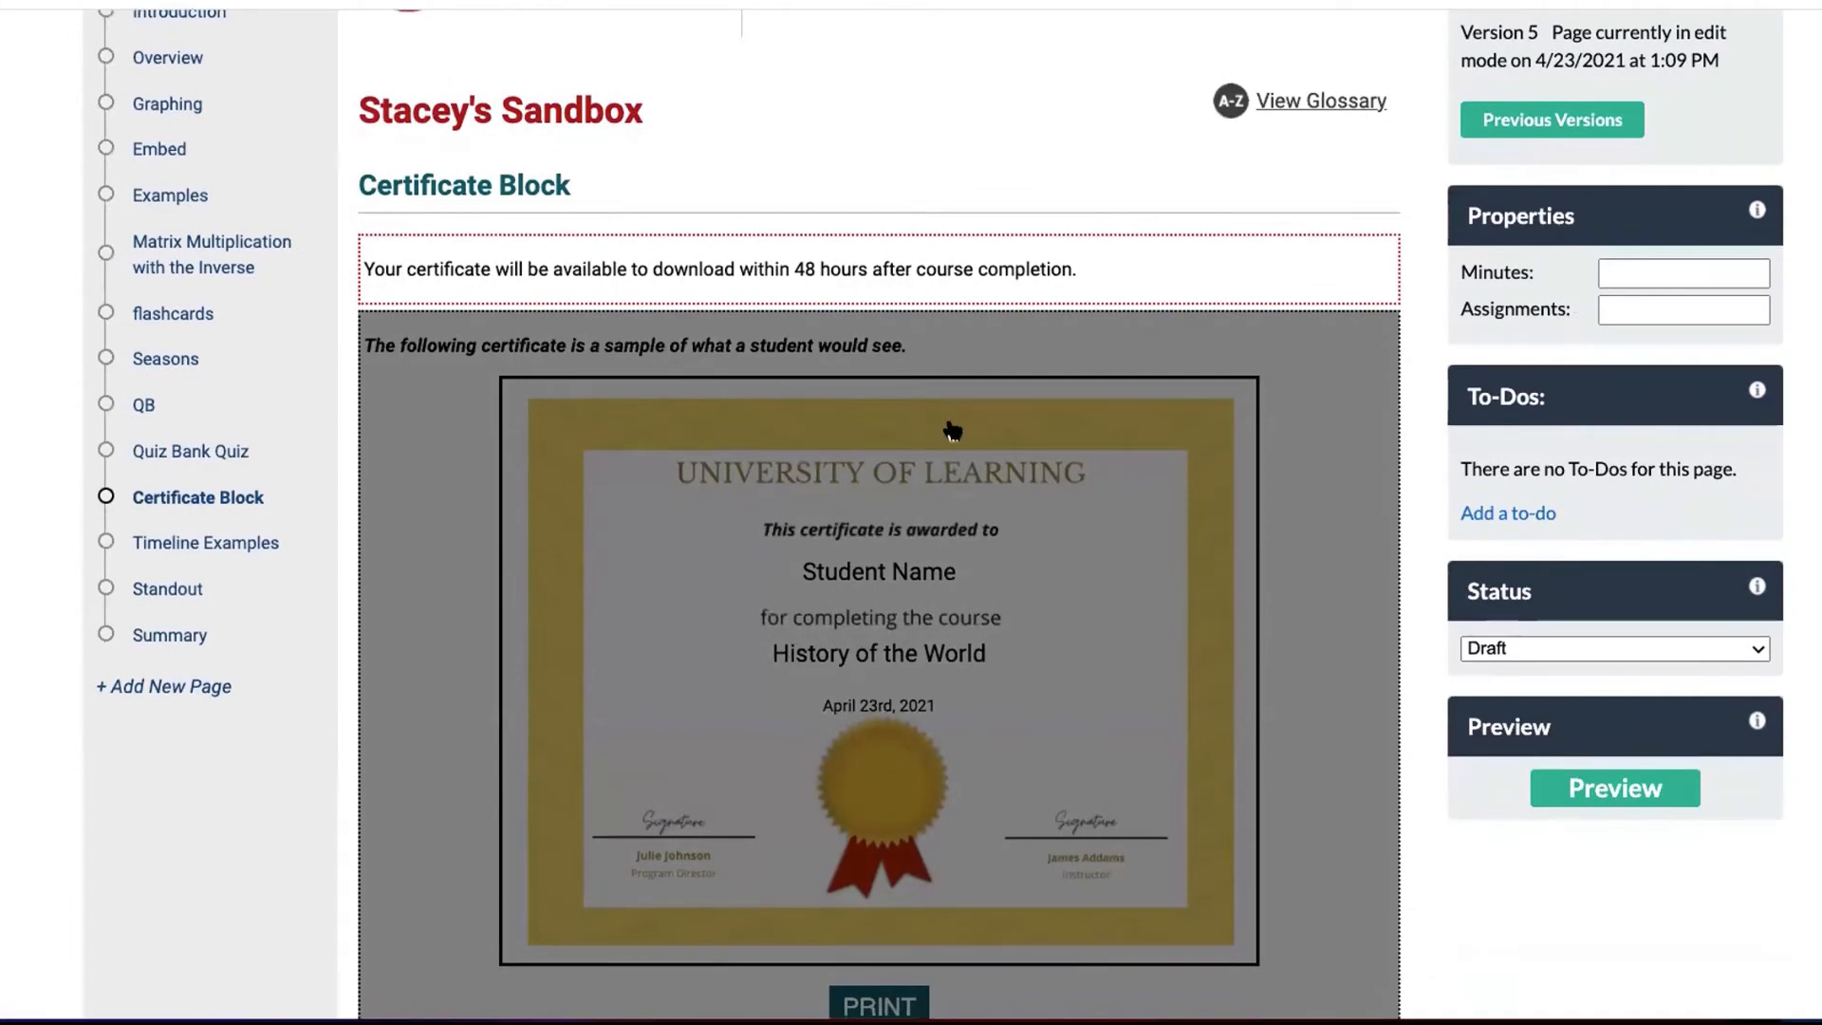
click(929, 480)
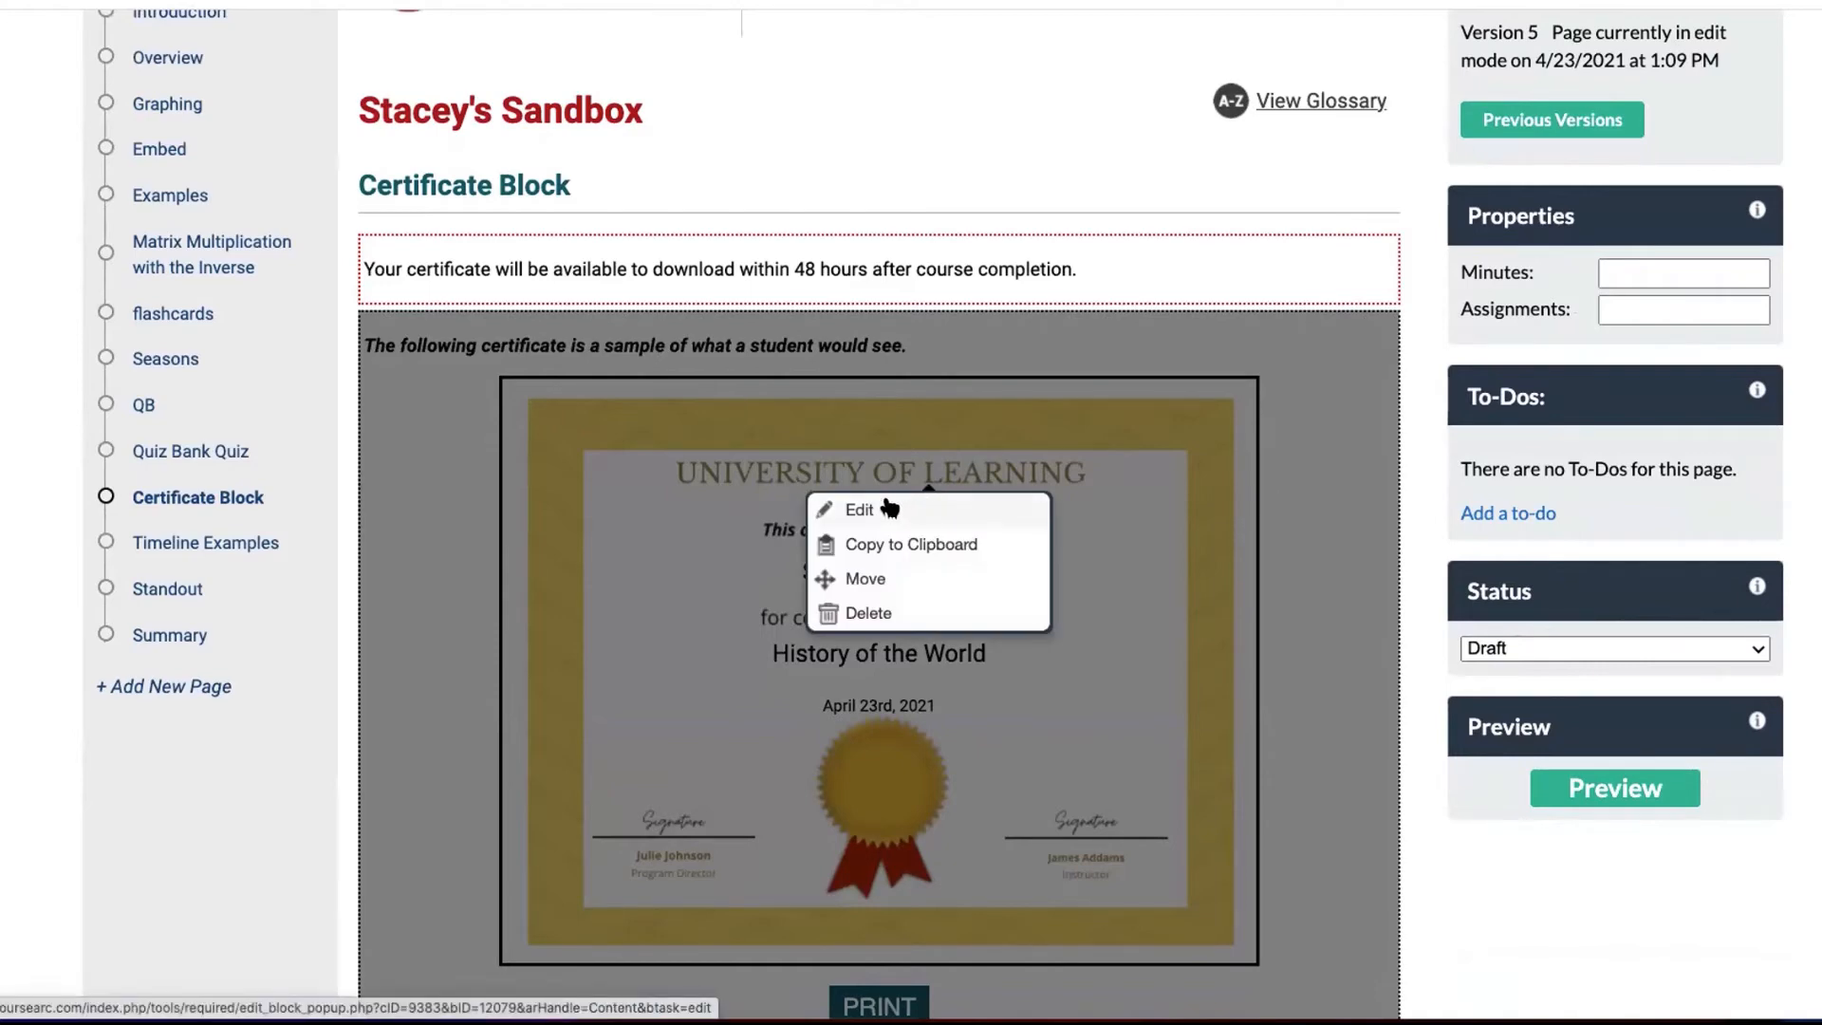
click(889, 510)
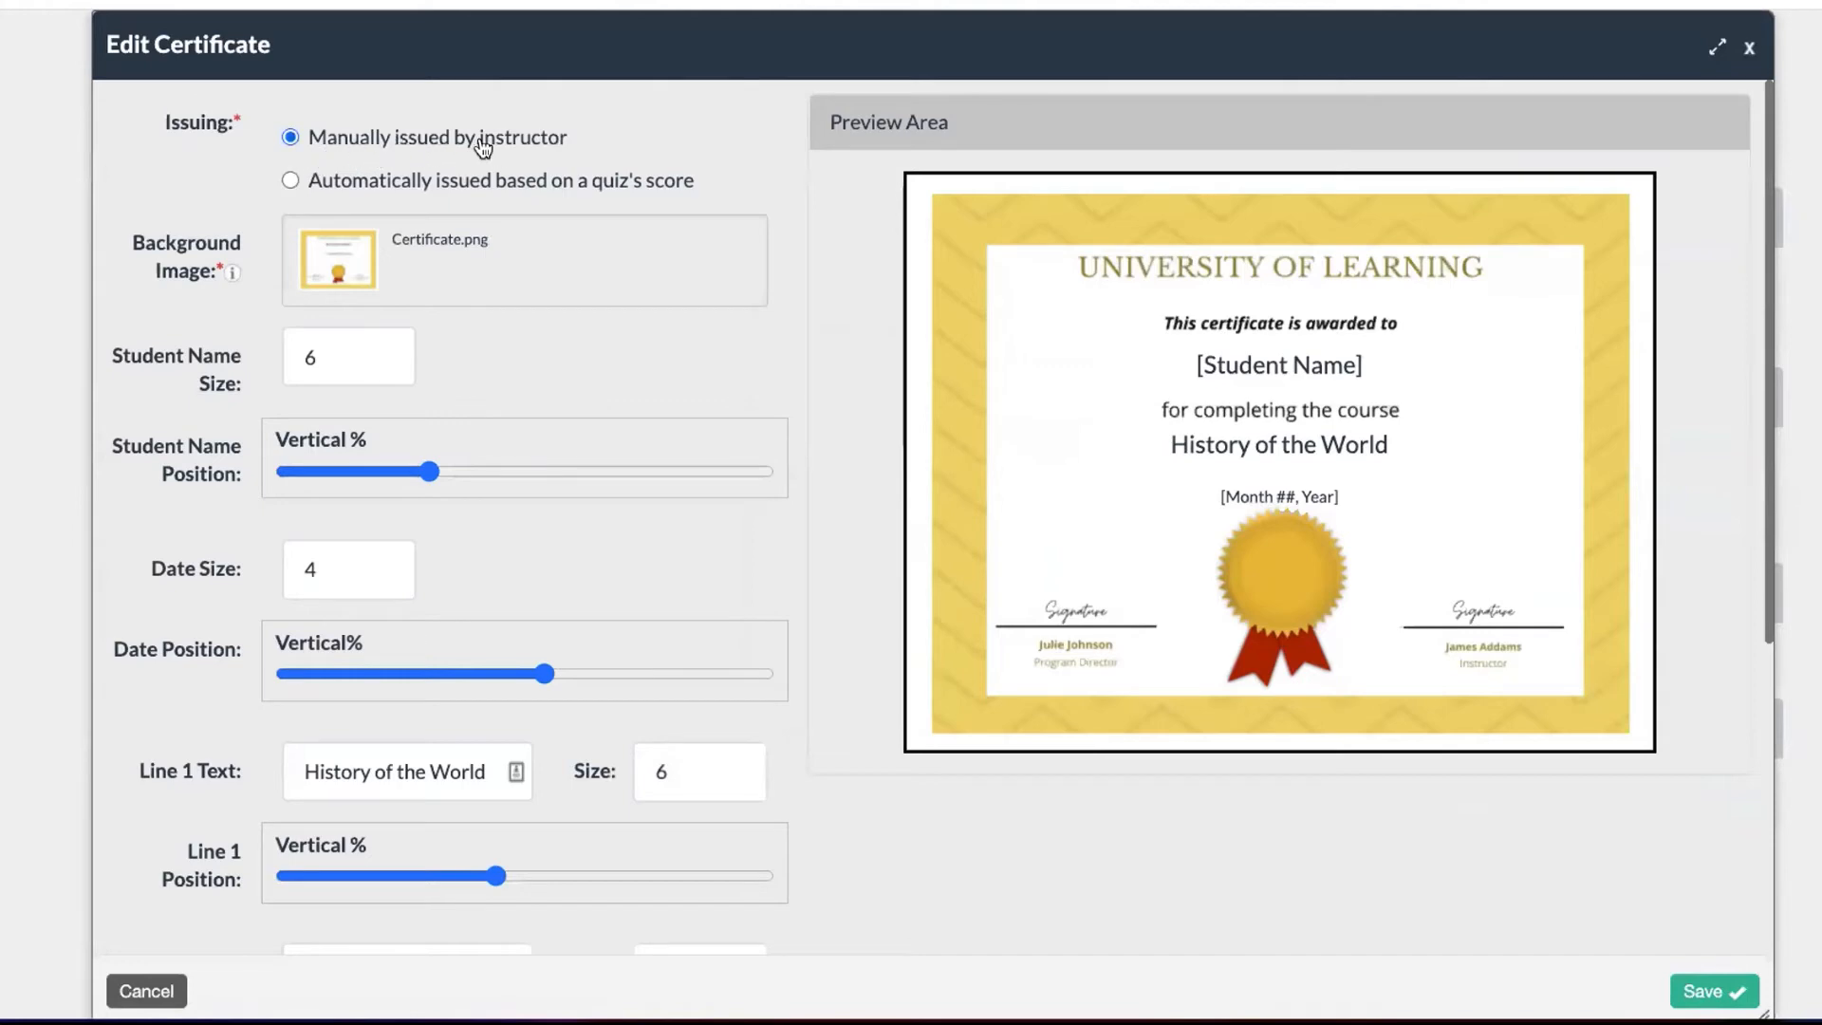
Set the certificate to issue automatically based on the quiz Demo Module: Assess - World War I Final Exam with a minimum score of 75%.
click(286, 179)
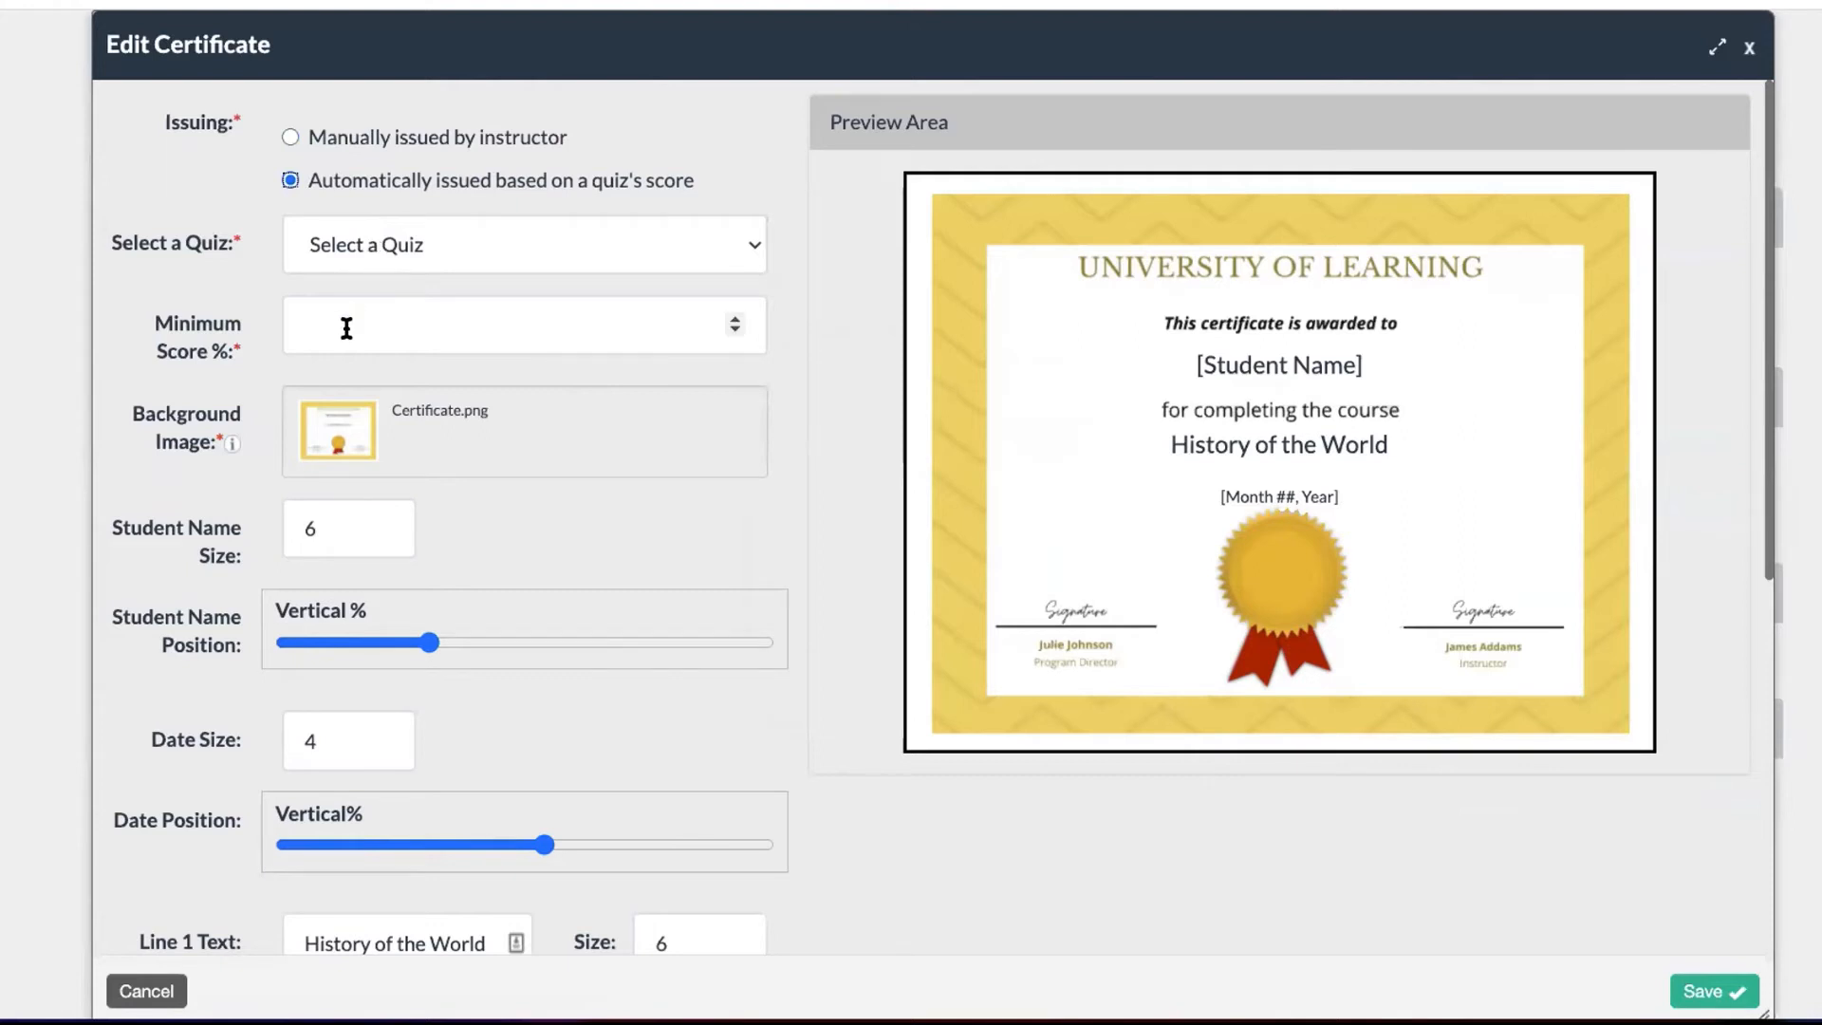
click(463, 253)
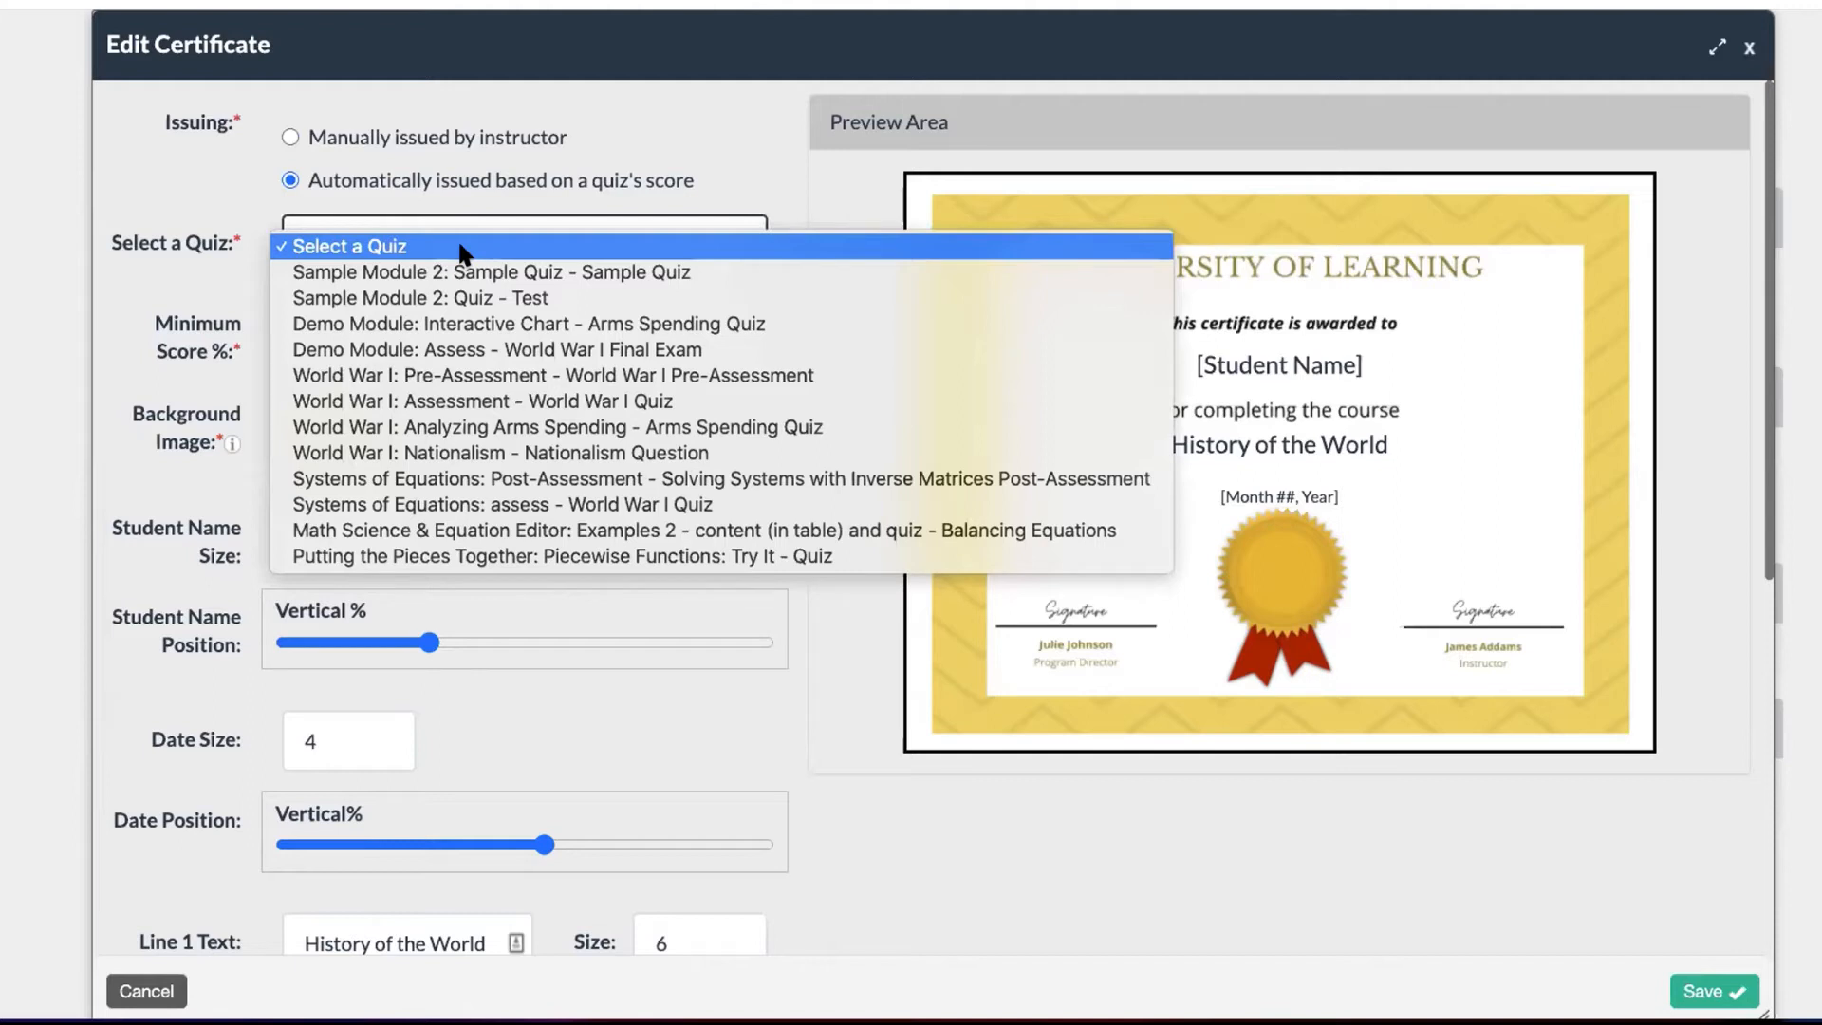
click(432, 352)
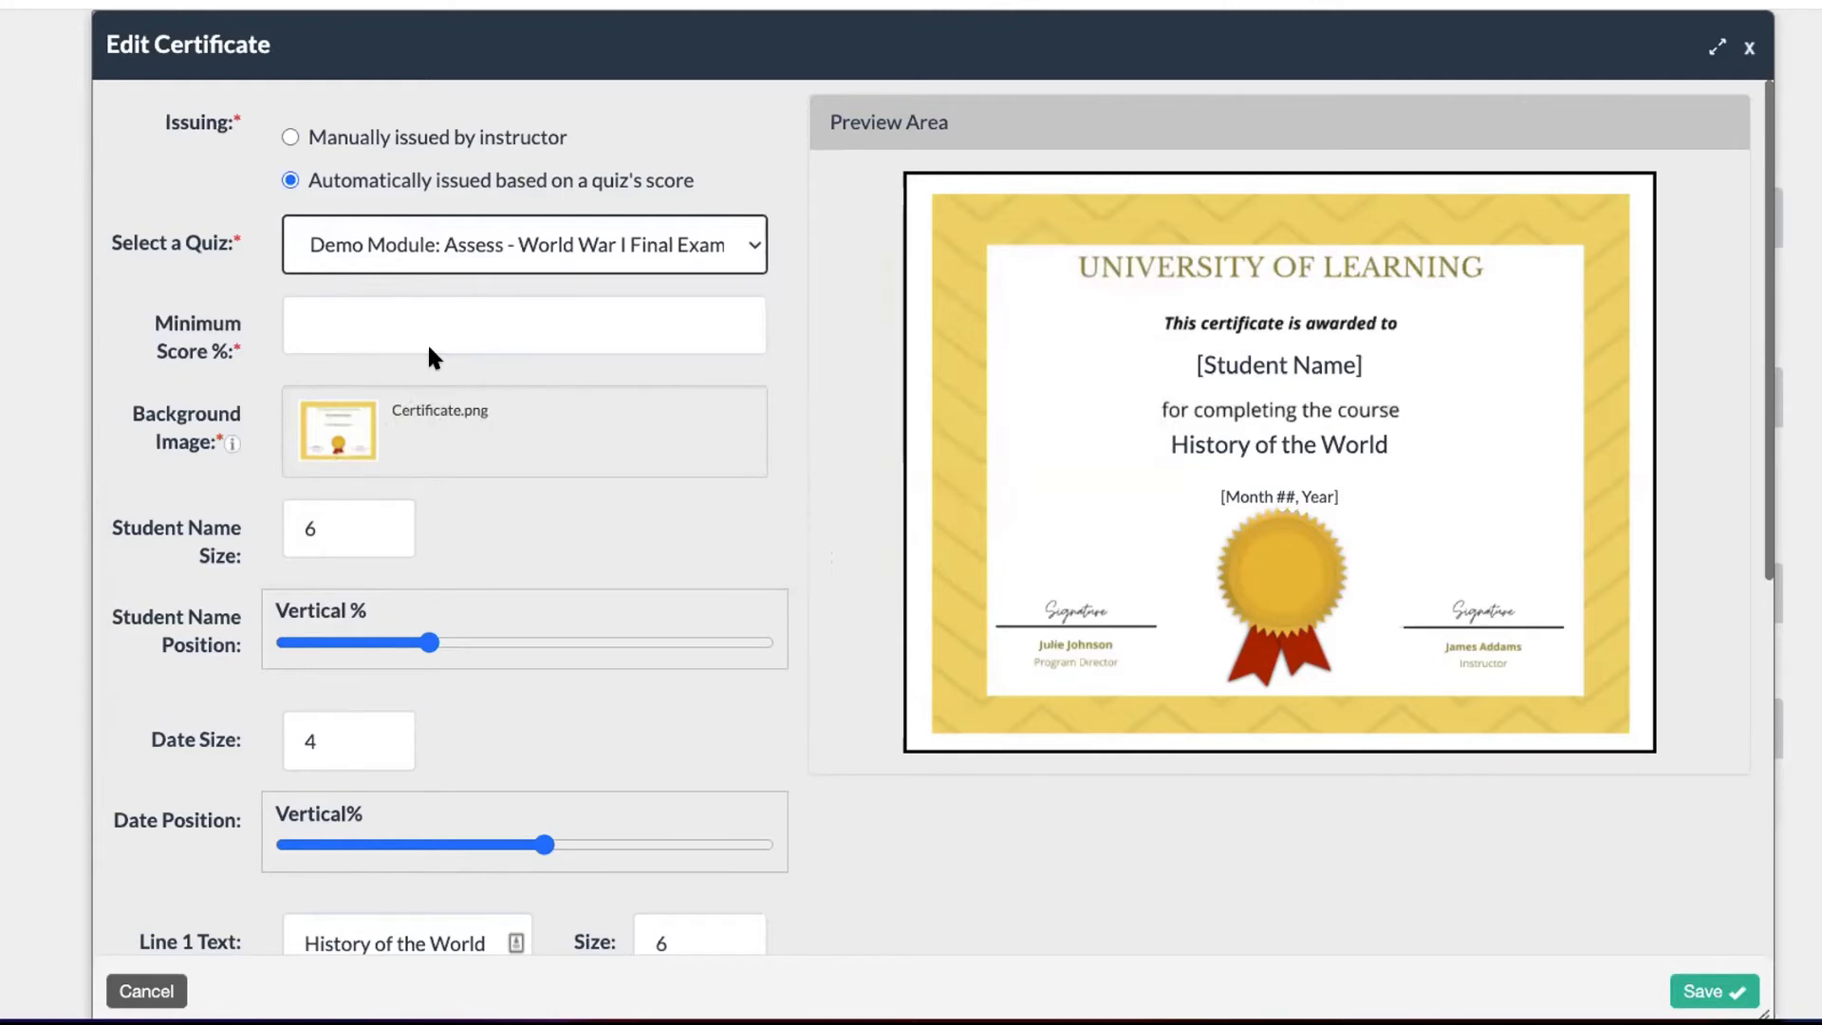
click(445, 325)
text(2)
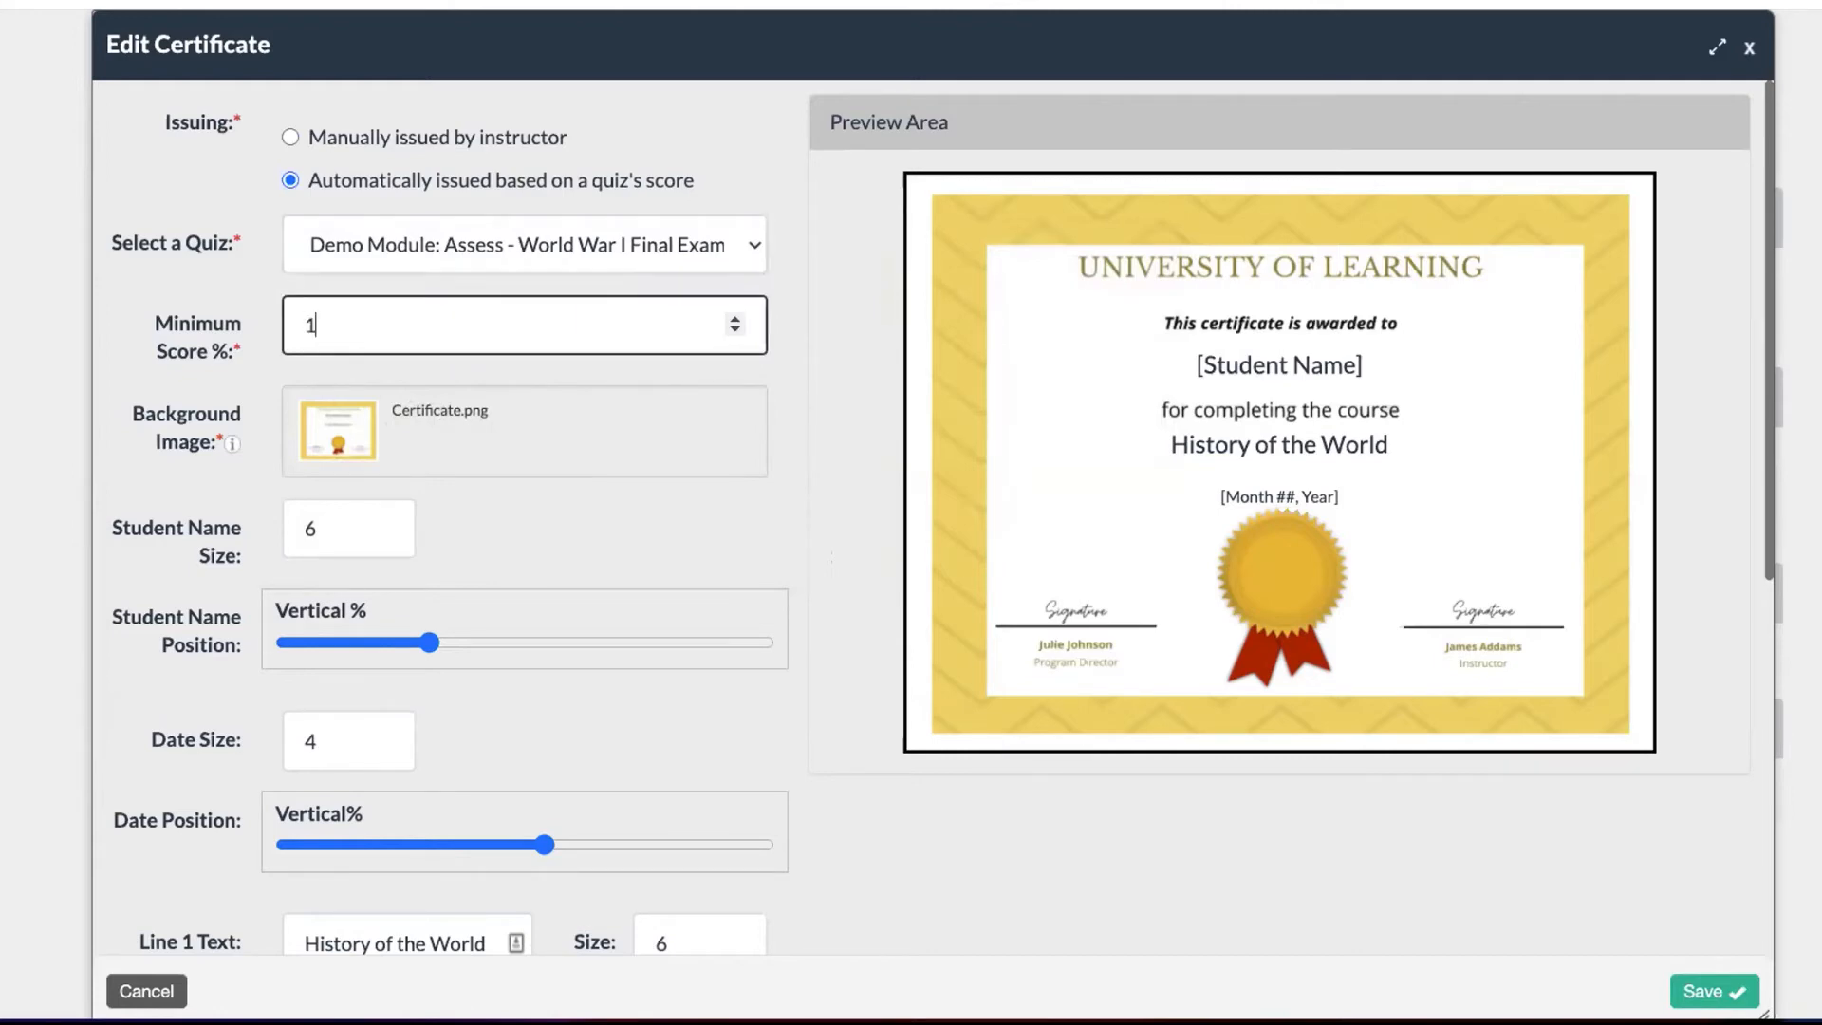
key(BackSpace)
text(75)
click(793, 399)
Review the remaining certificate layout and text settings, then save the block and publish the page edits.
scroll(793, 399, down, 1)
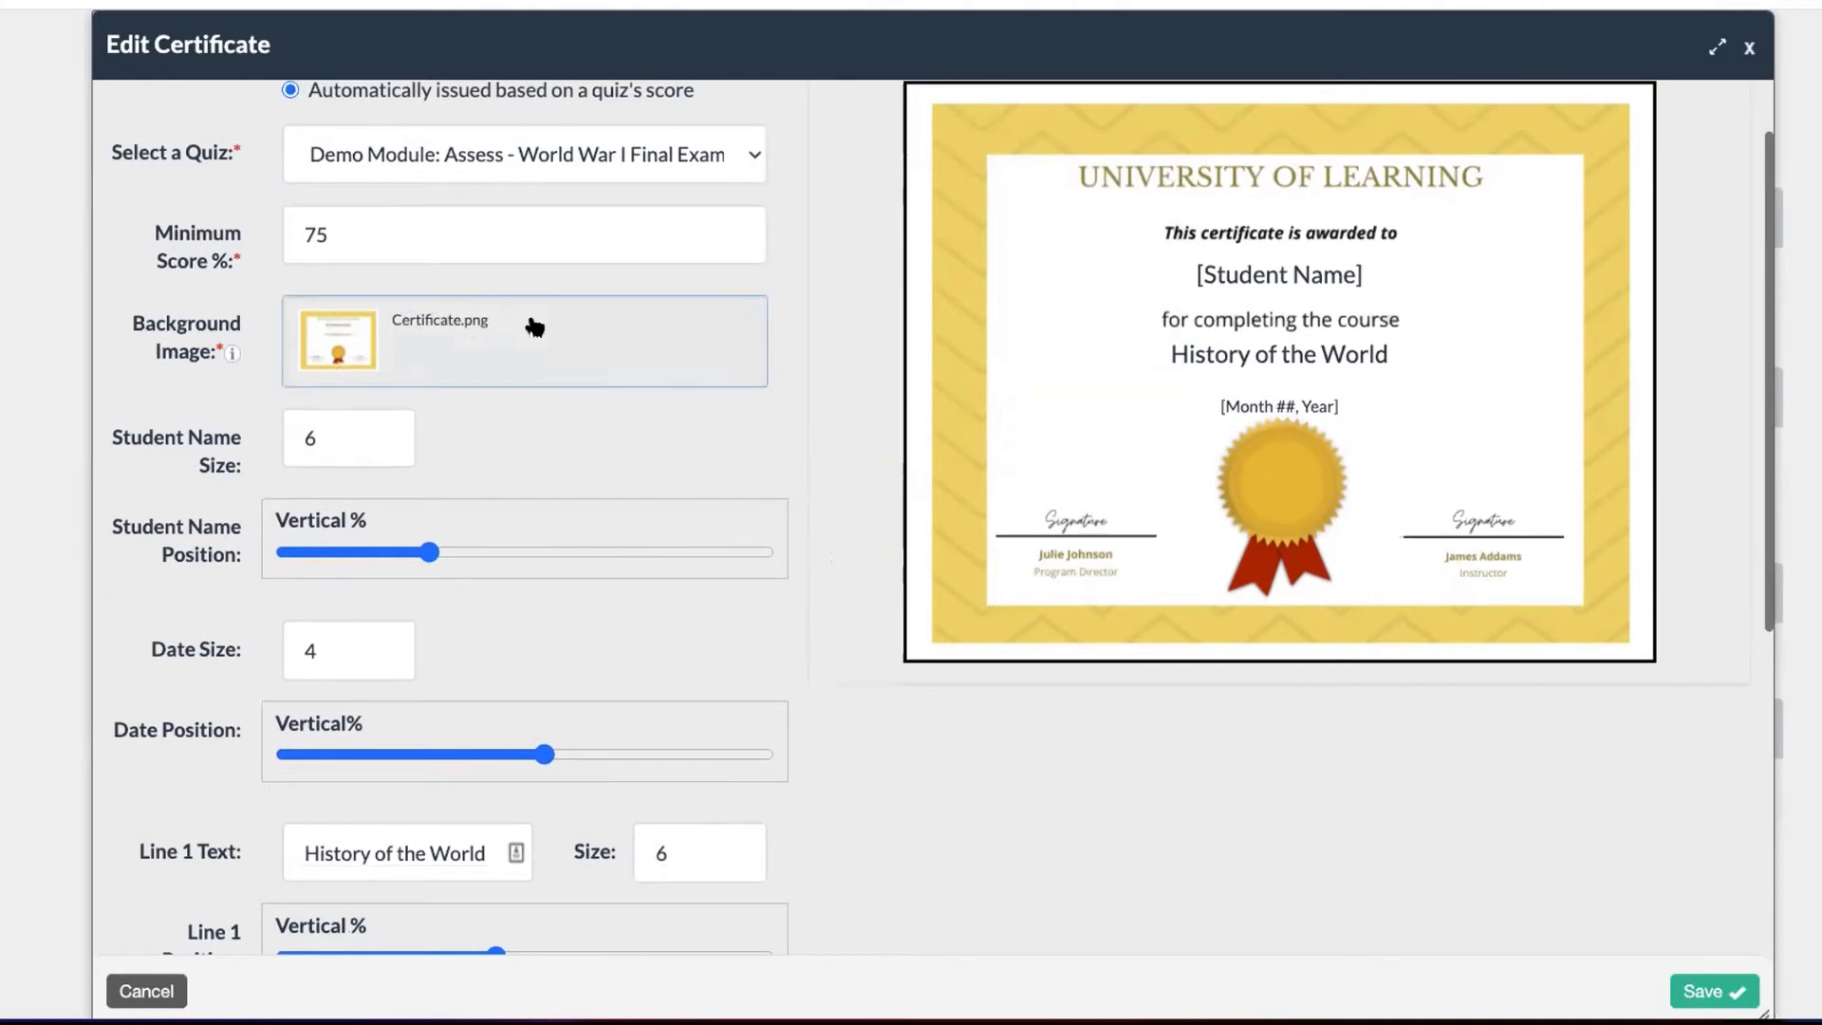
scroll(513, 617, down, 2)
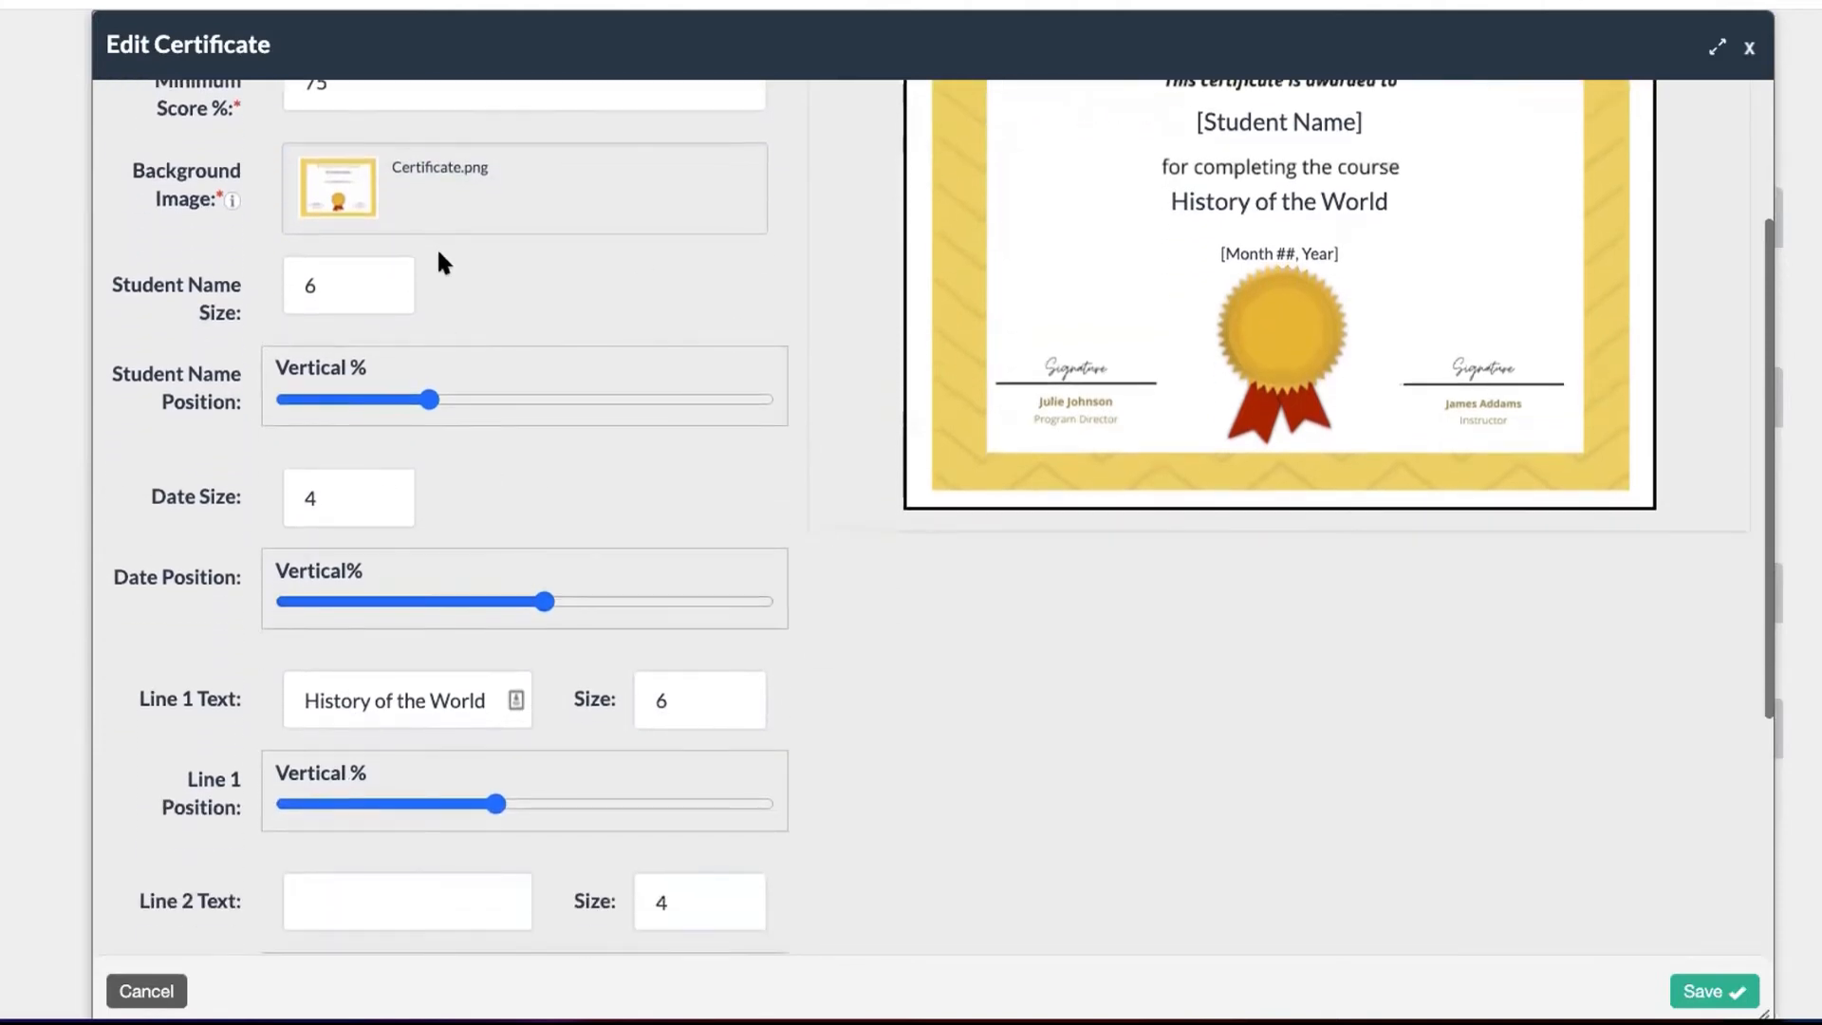
scroll(440, 601, down, 5)
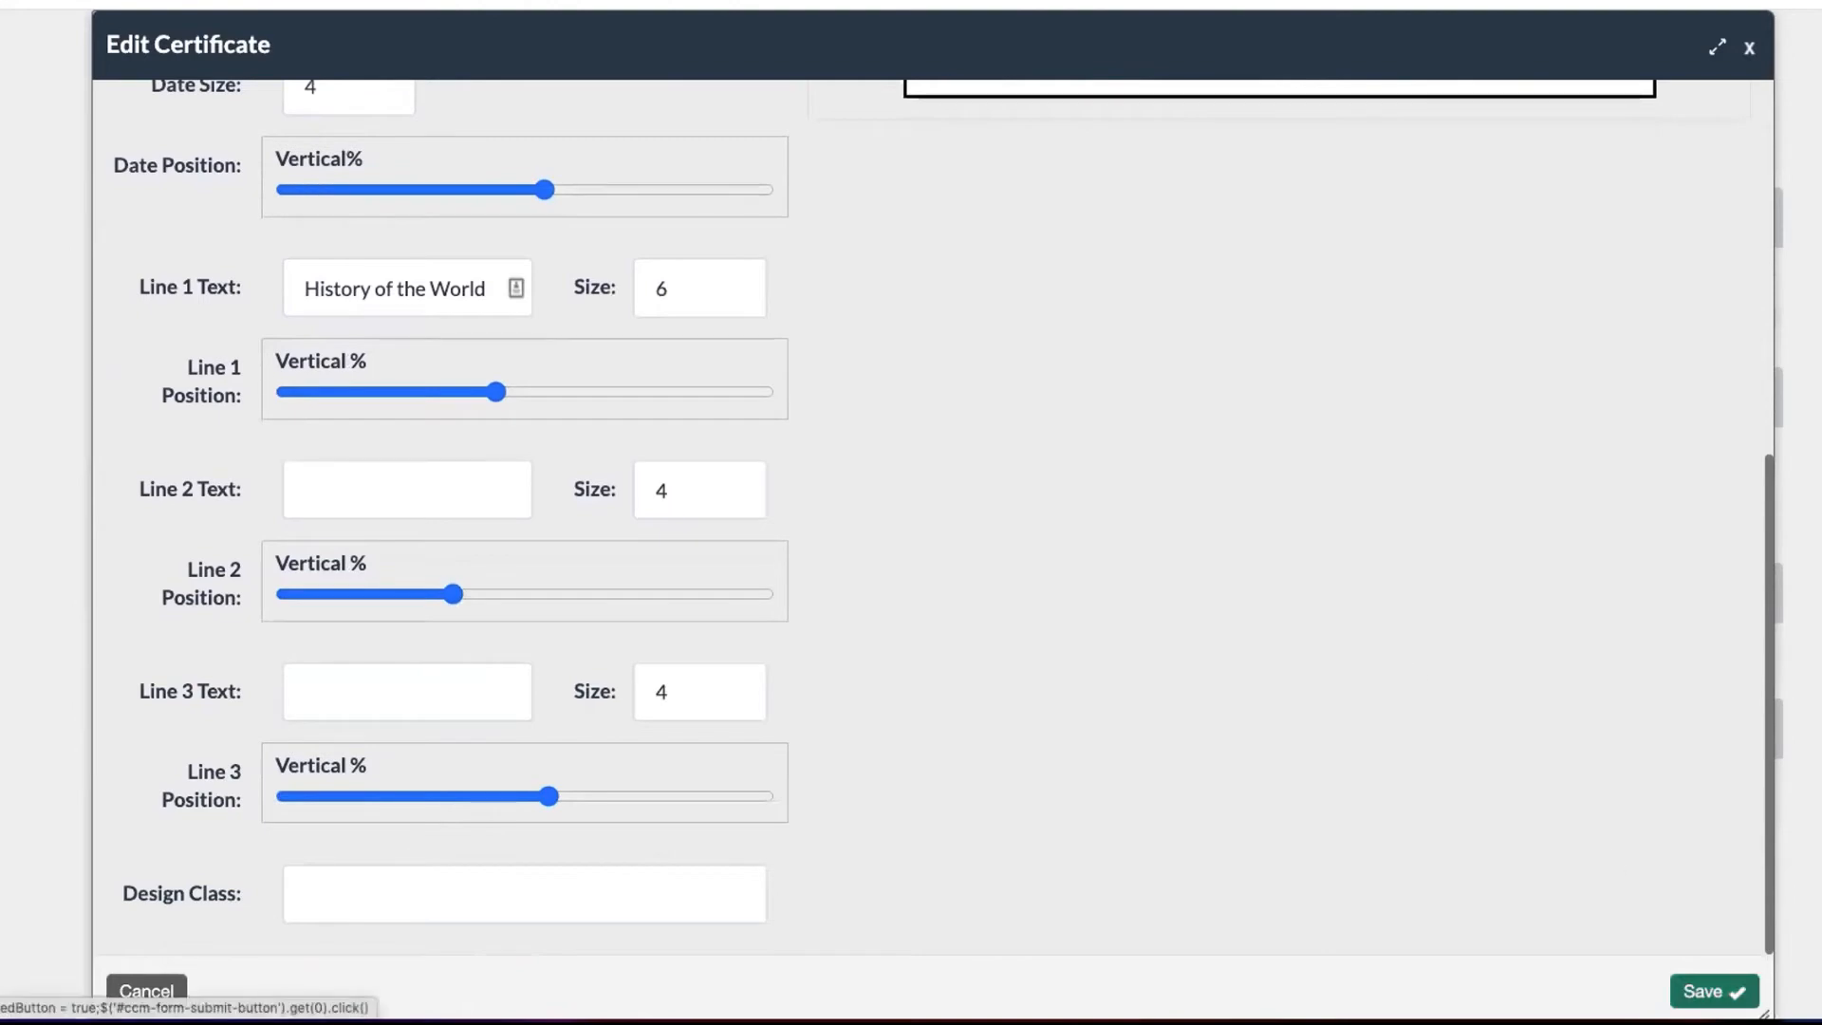
click(1714, 991)
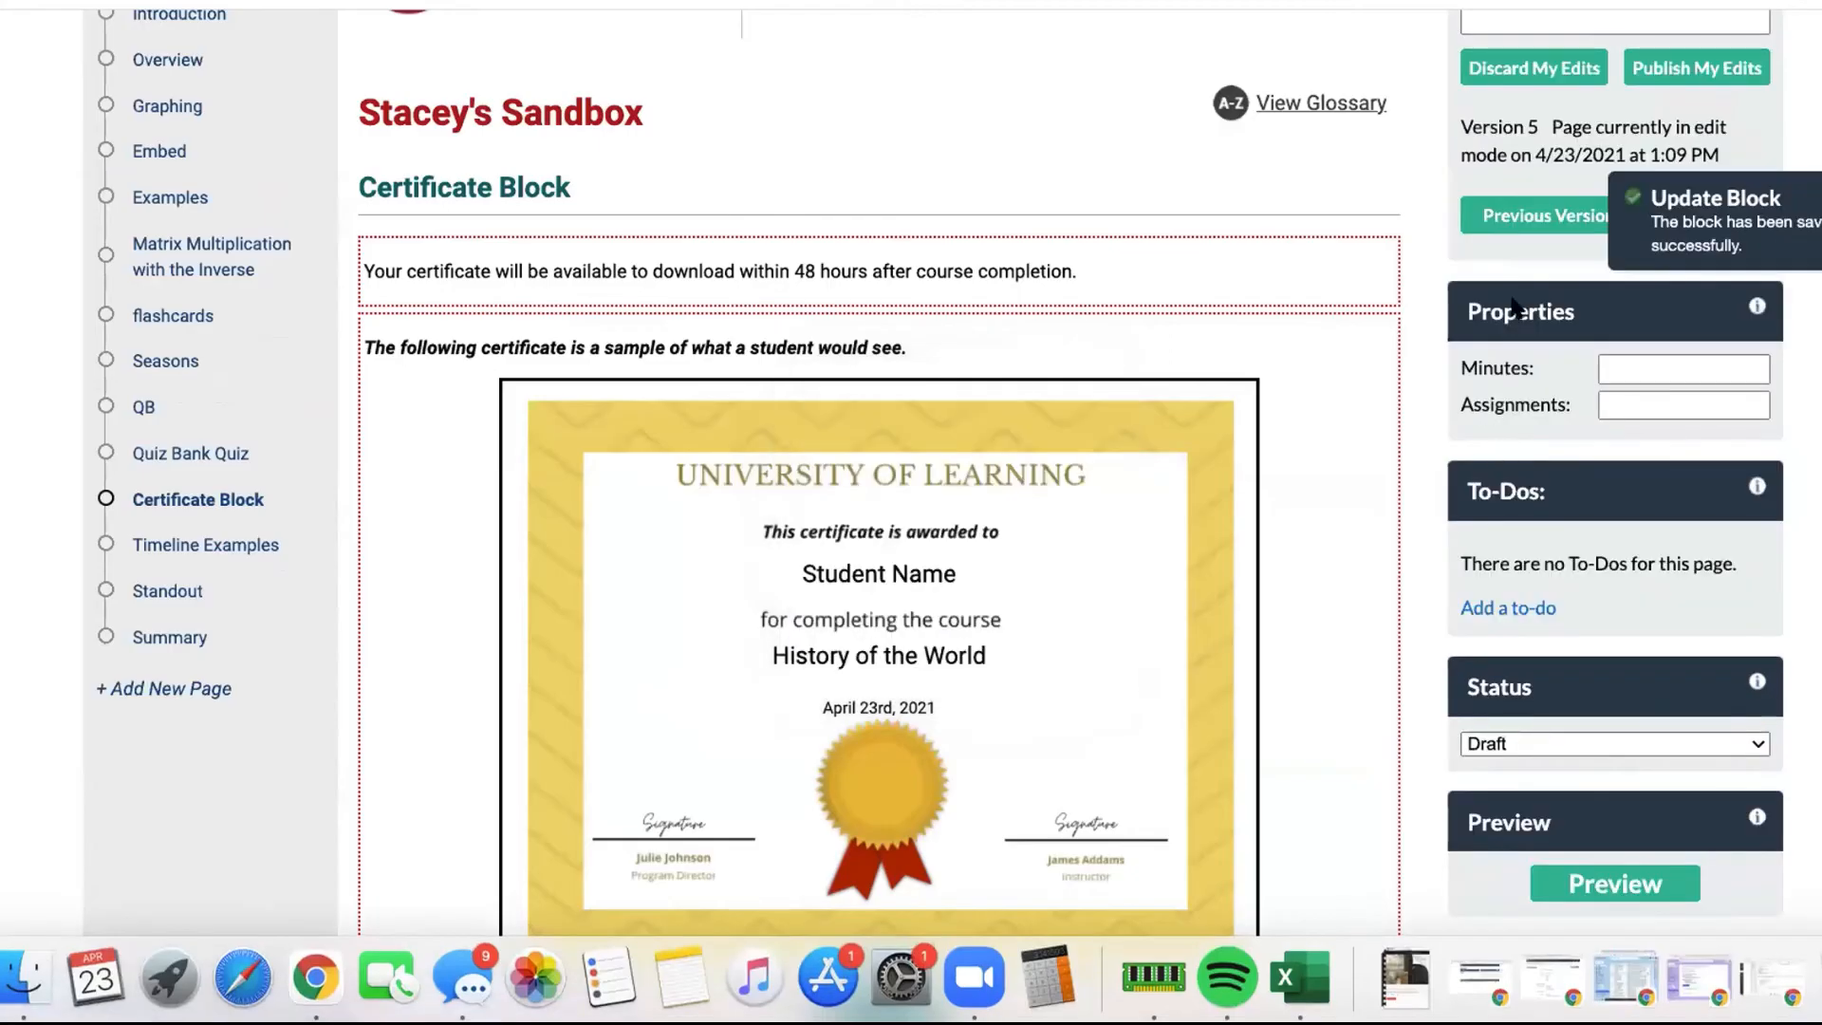
click(1703, 68)
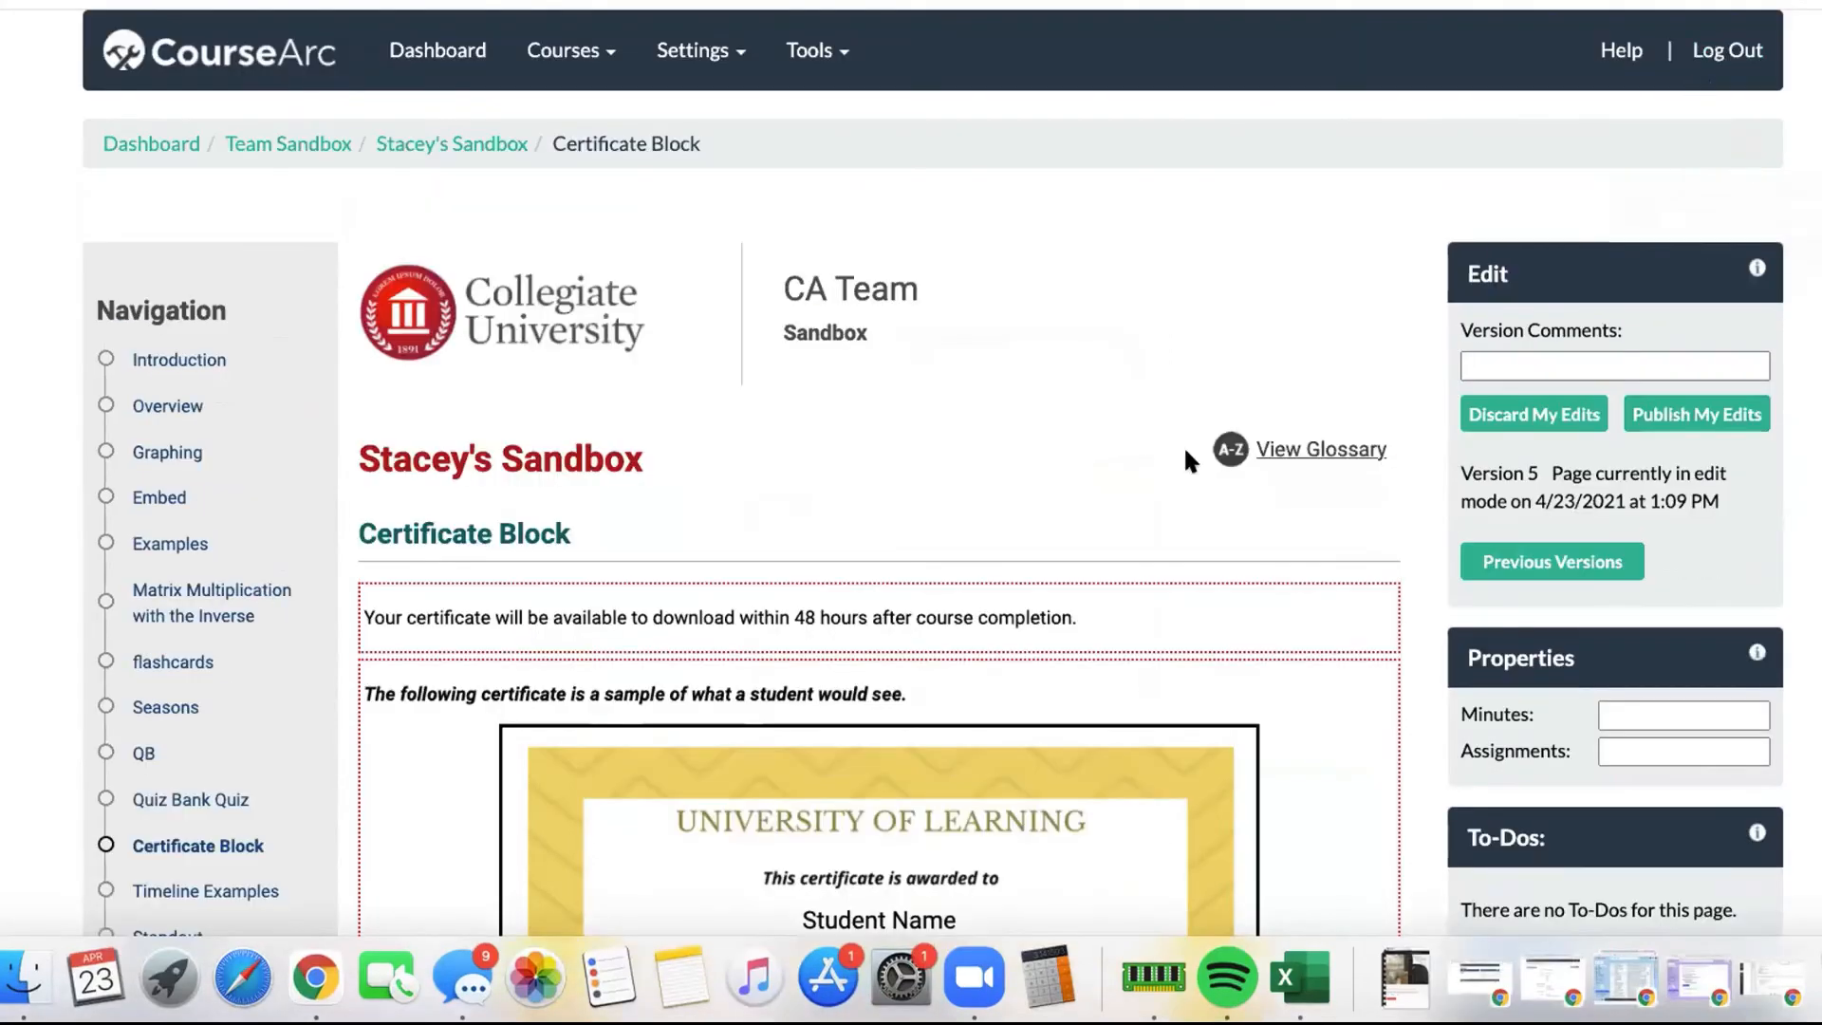
scroll(1145, 494, down, 5)
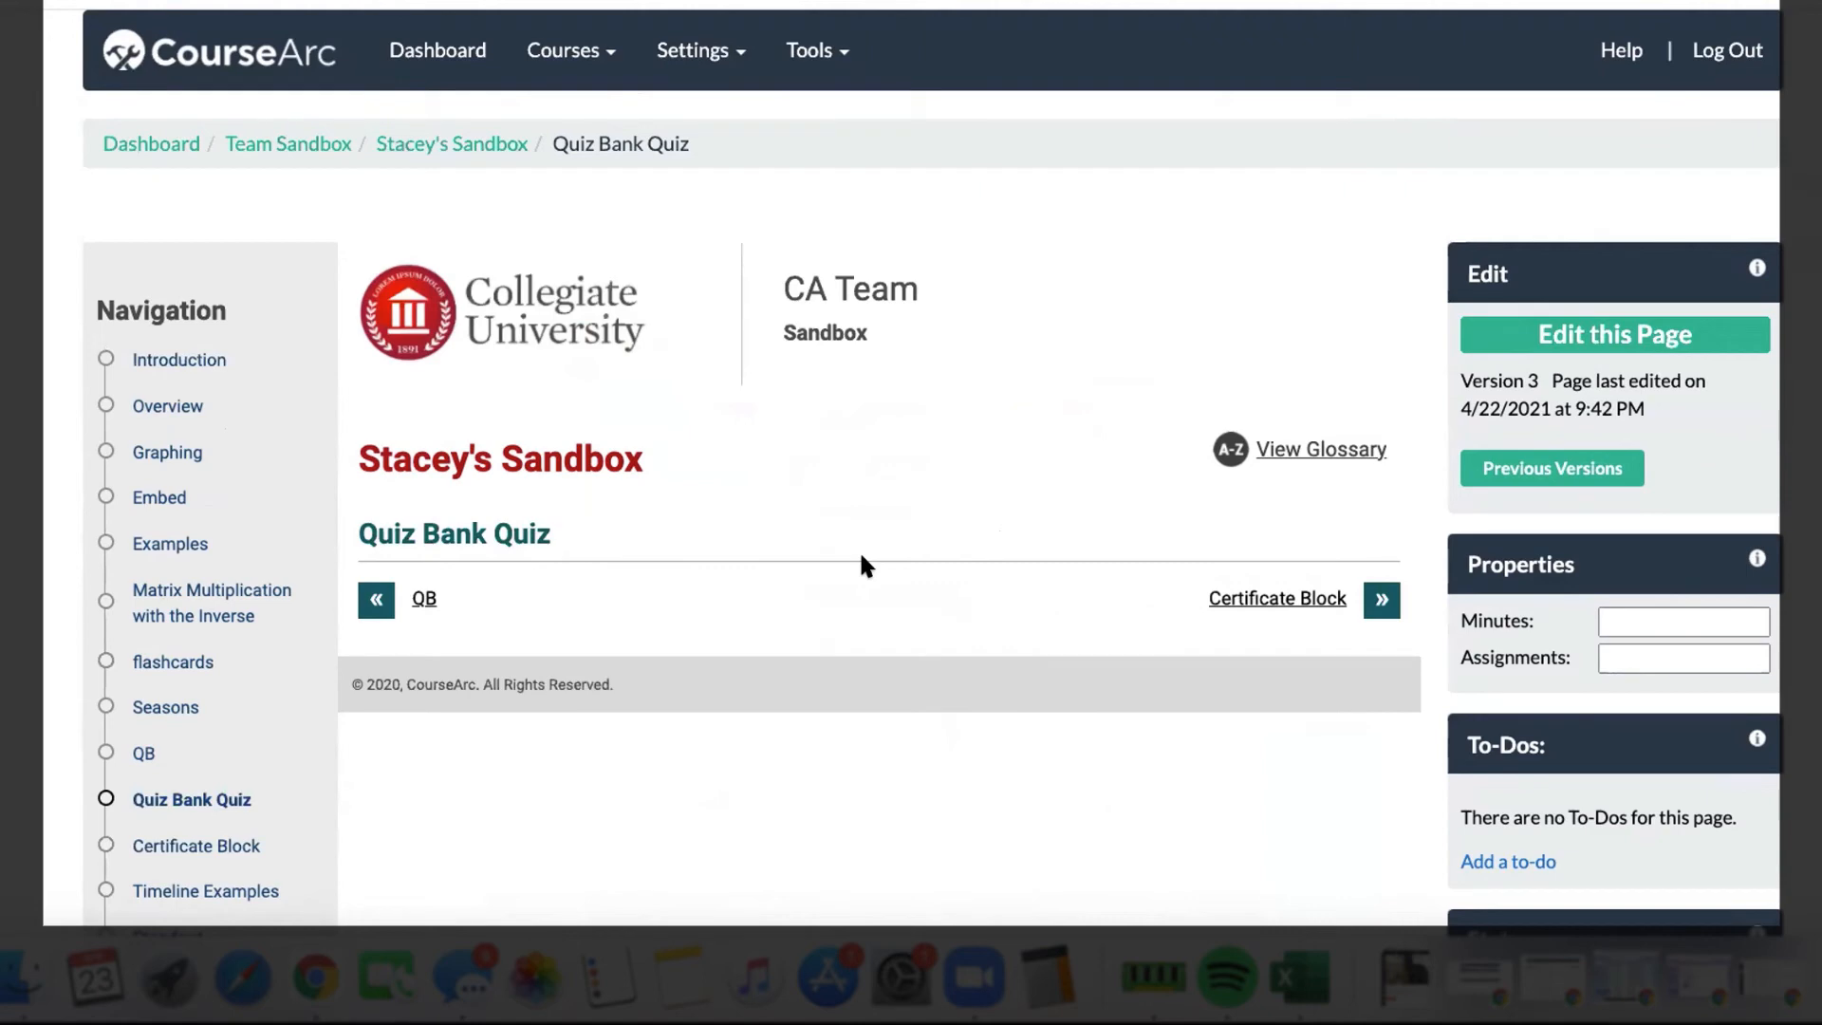
Put the Quiz Bank Quiz page into edit mode and start a new Quiz Bank Quiz block in its content area.
click(1591, 343)
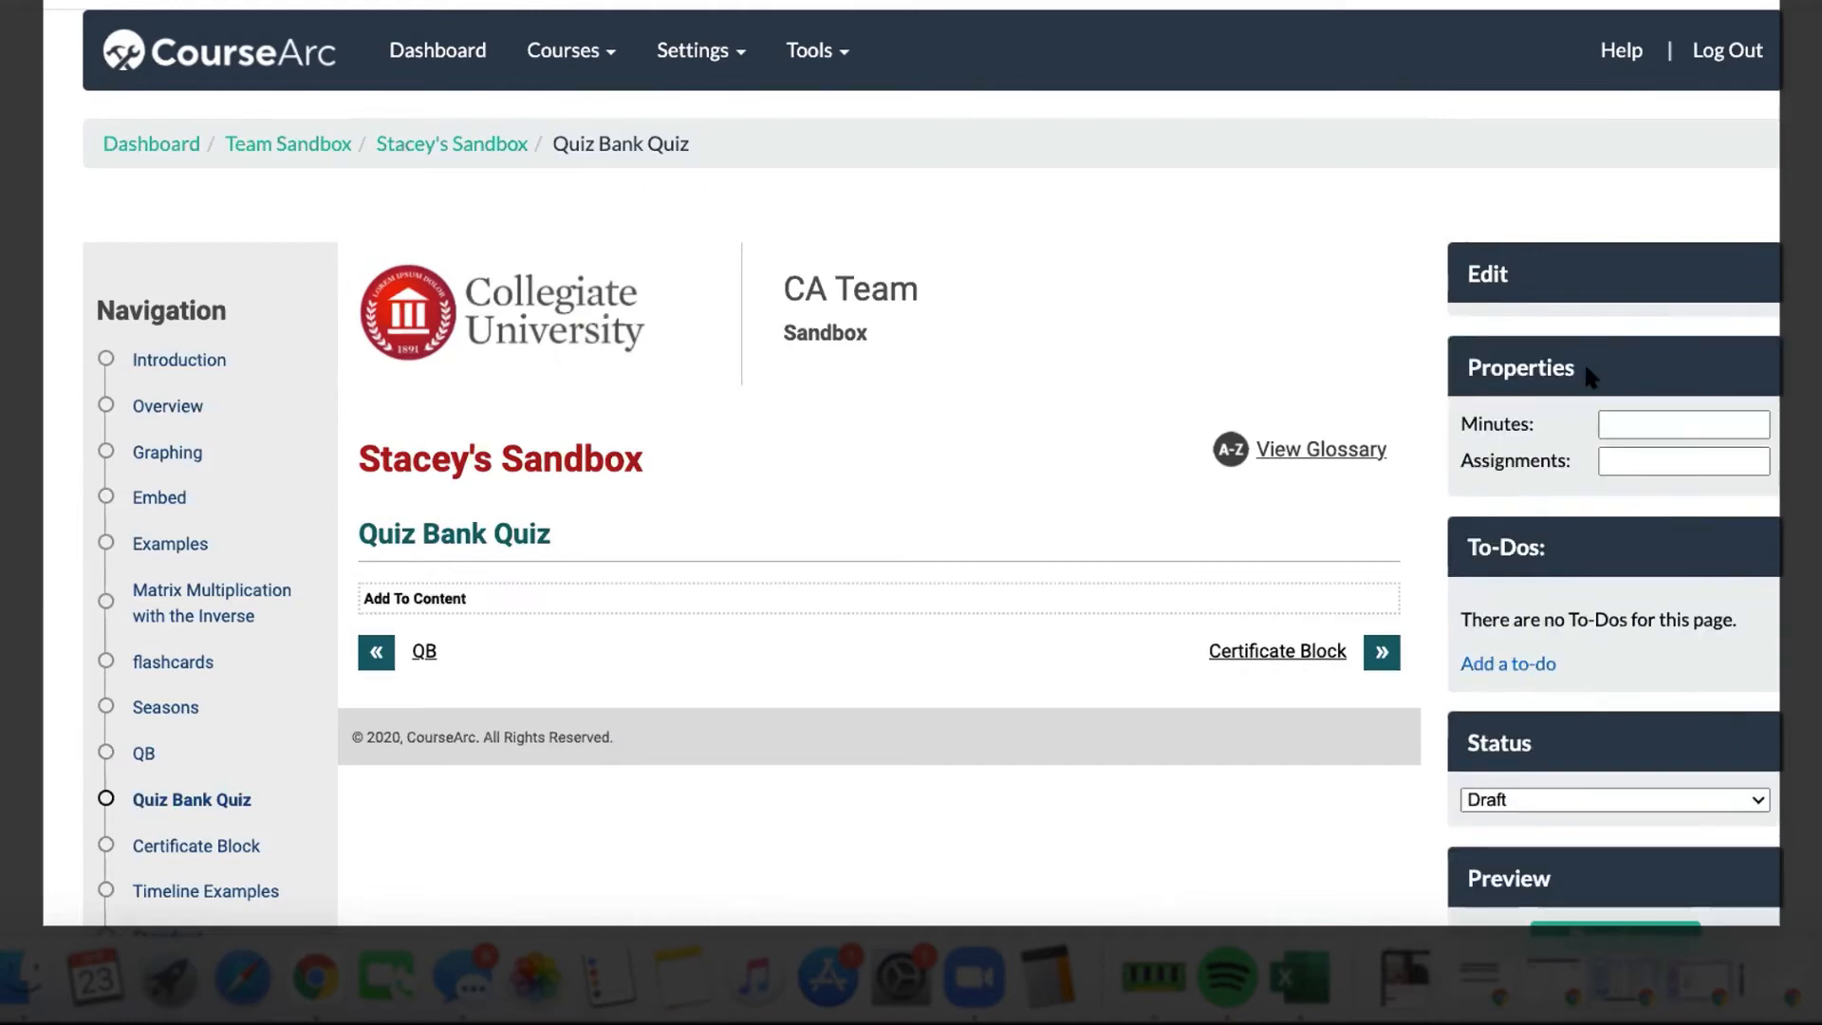
click(666, 596)
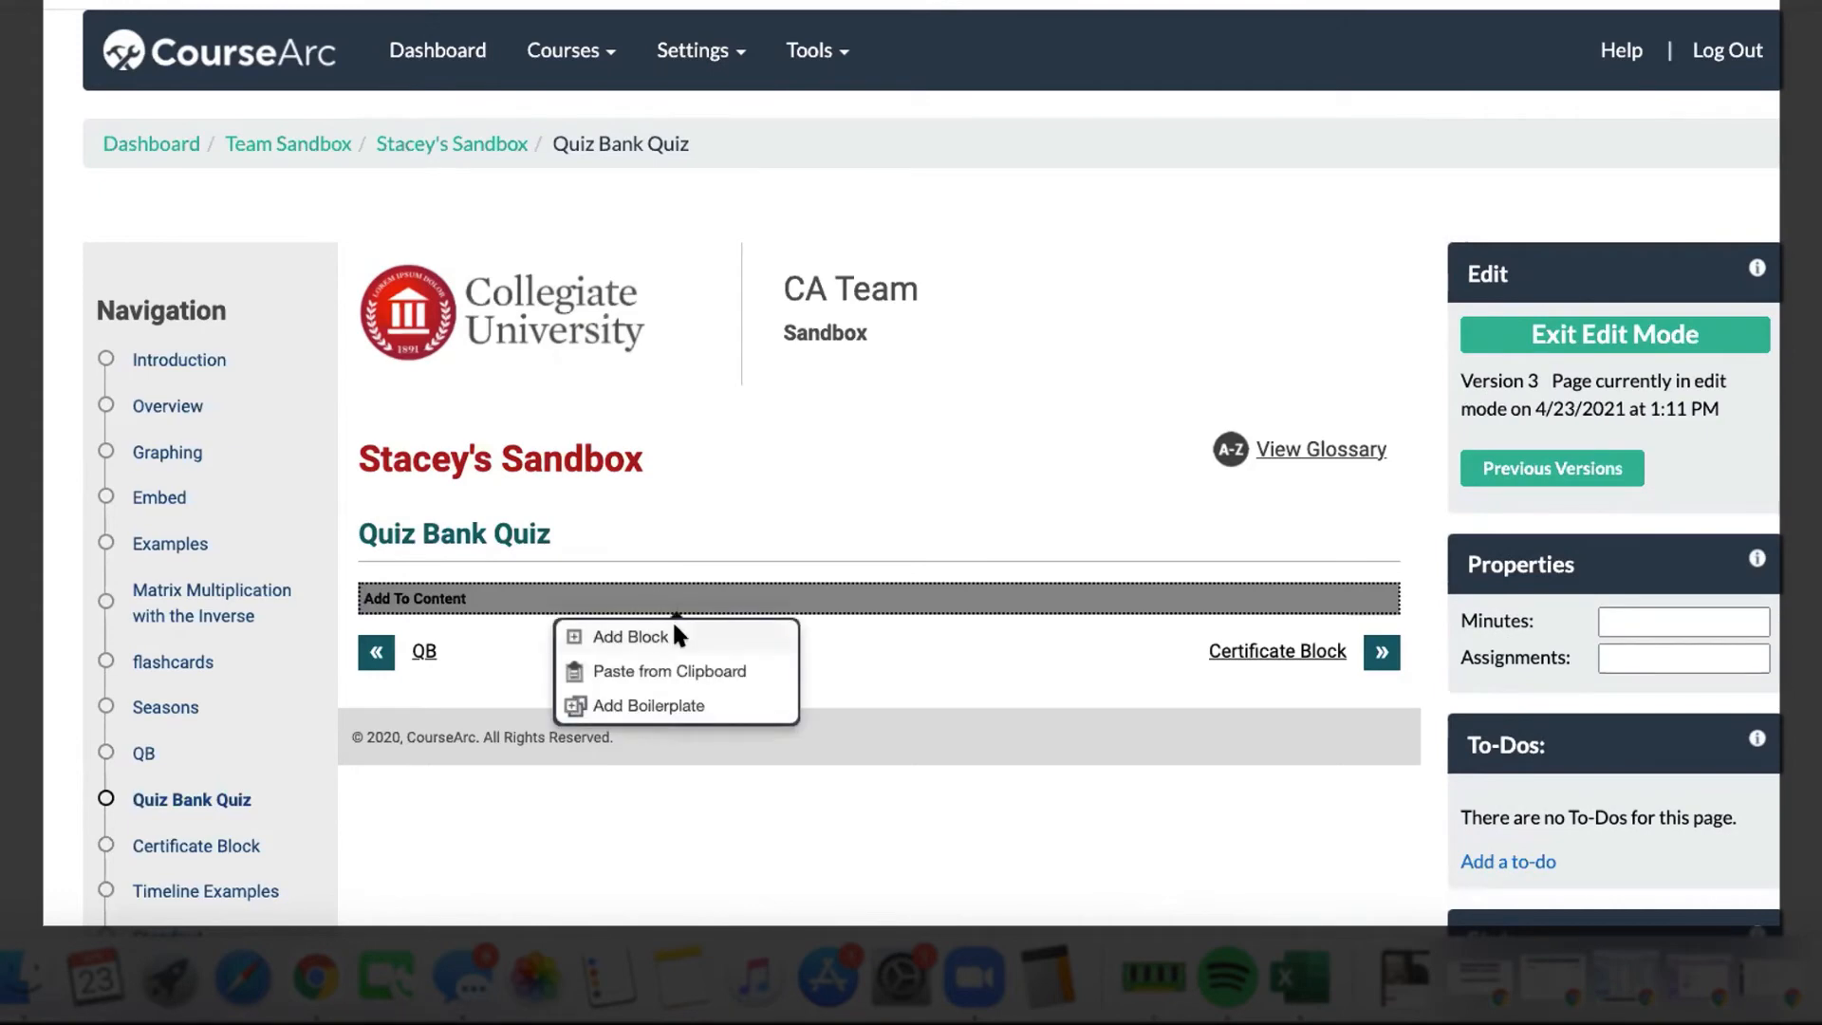
click(677, 636)
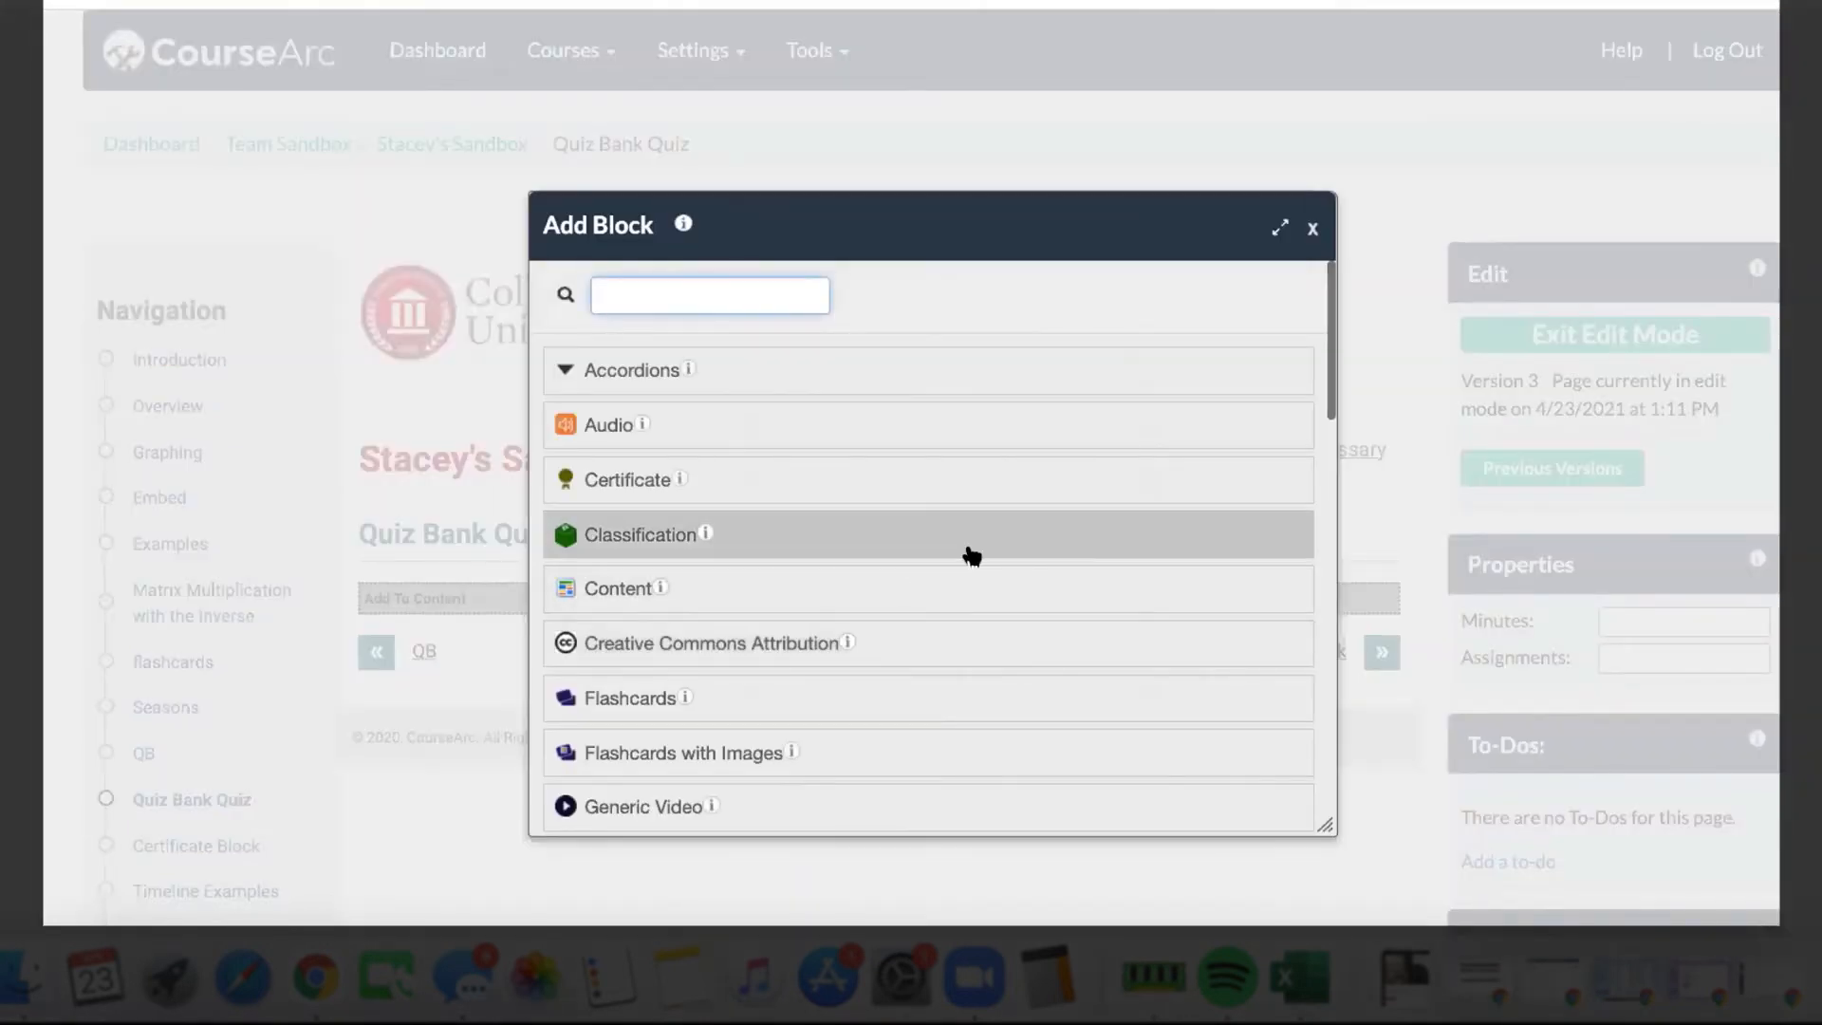
scroll(972, 556, down, 10)
scroll(972, 556, down, 4)
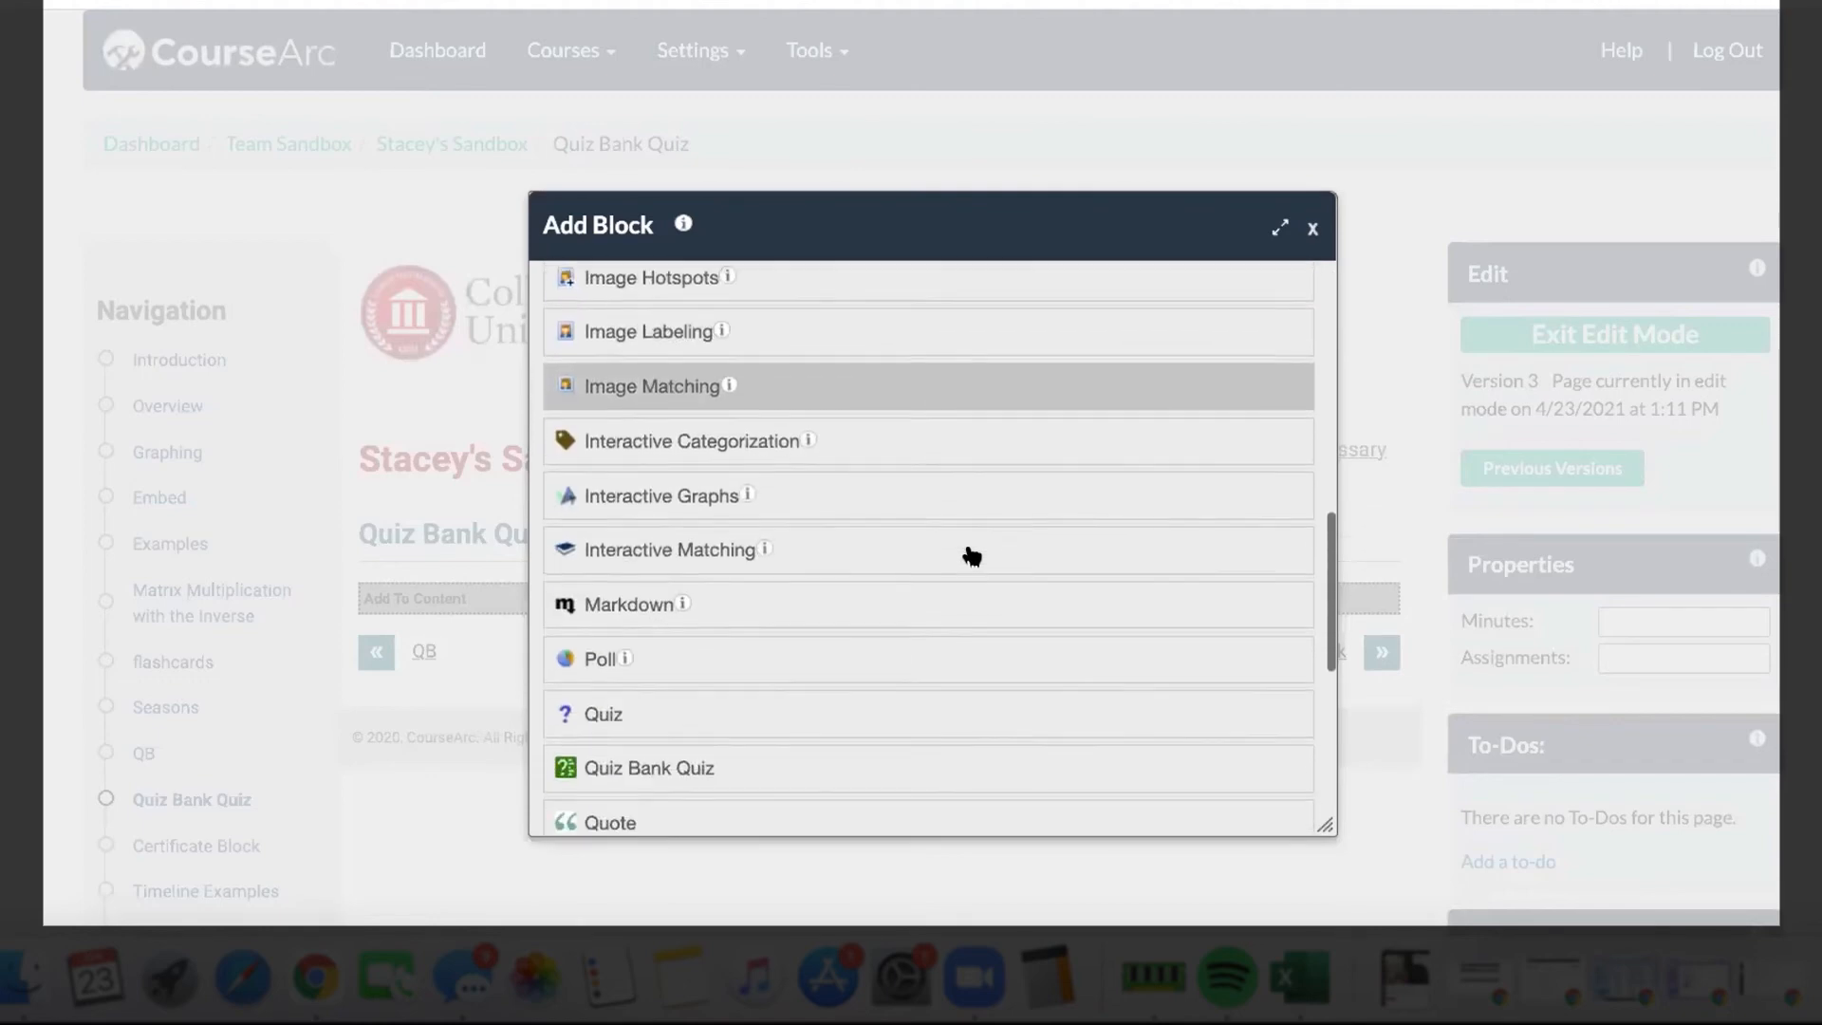
click(841, 624)
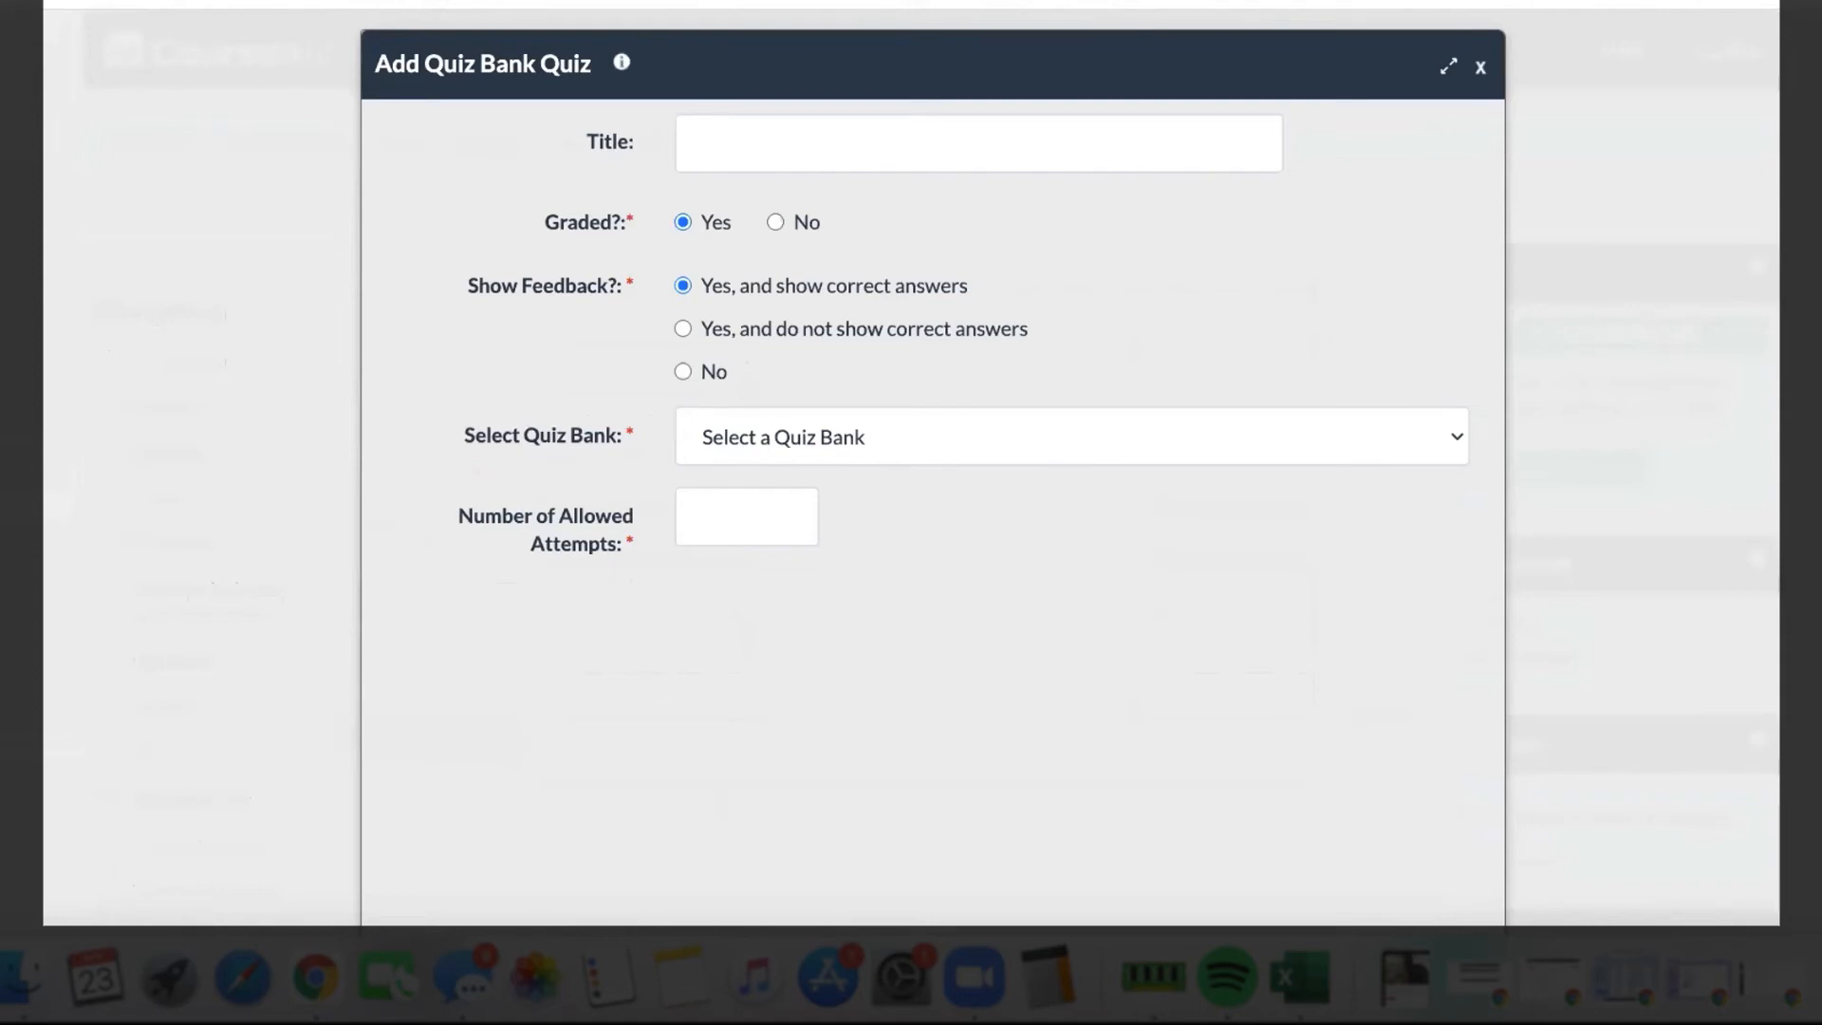
Title the quiz "ADDIE vs Agile Design Methodology", show feedback without correct answers, choose the ADDIE vs Agile bank, and allow 2 attempts.
click(811, 135)
text(ADDIE vs Agile Design Methodology)
click(683, 328)
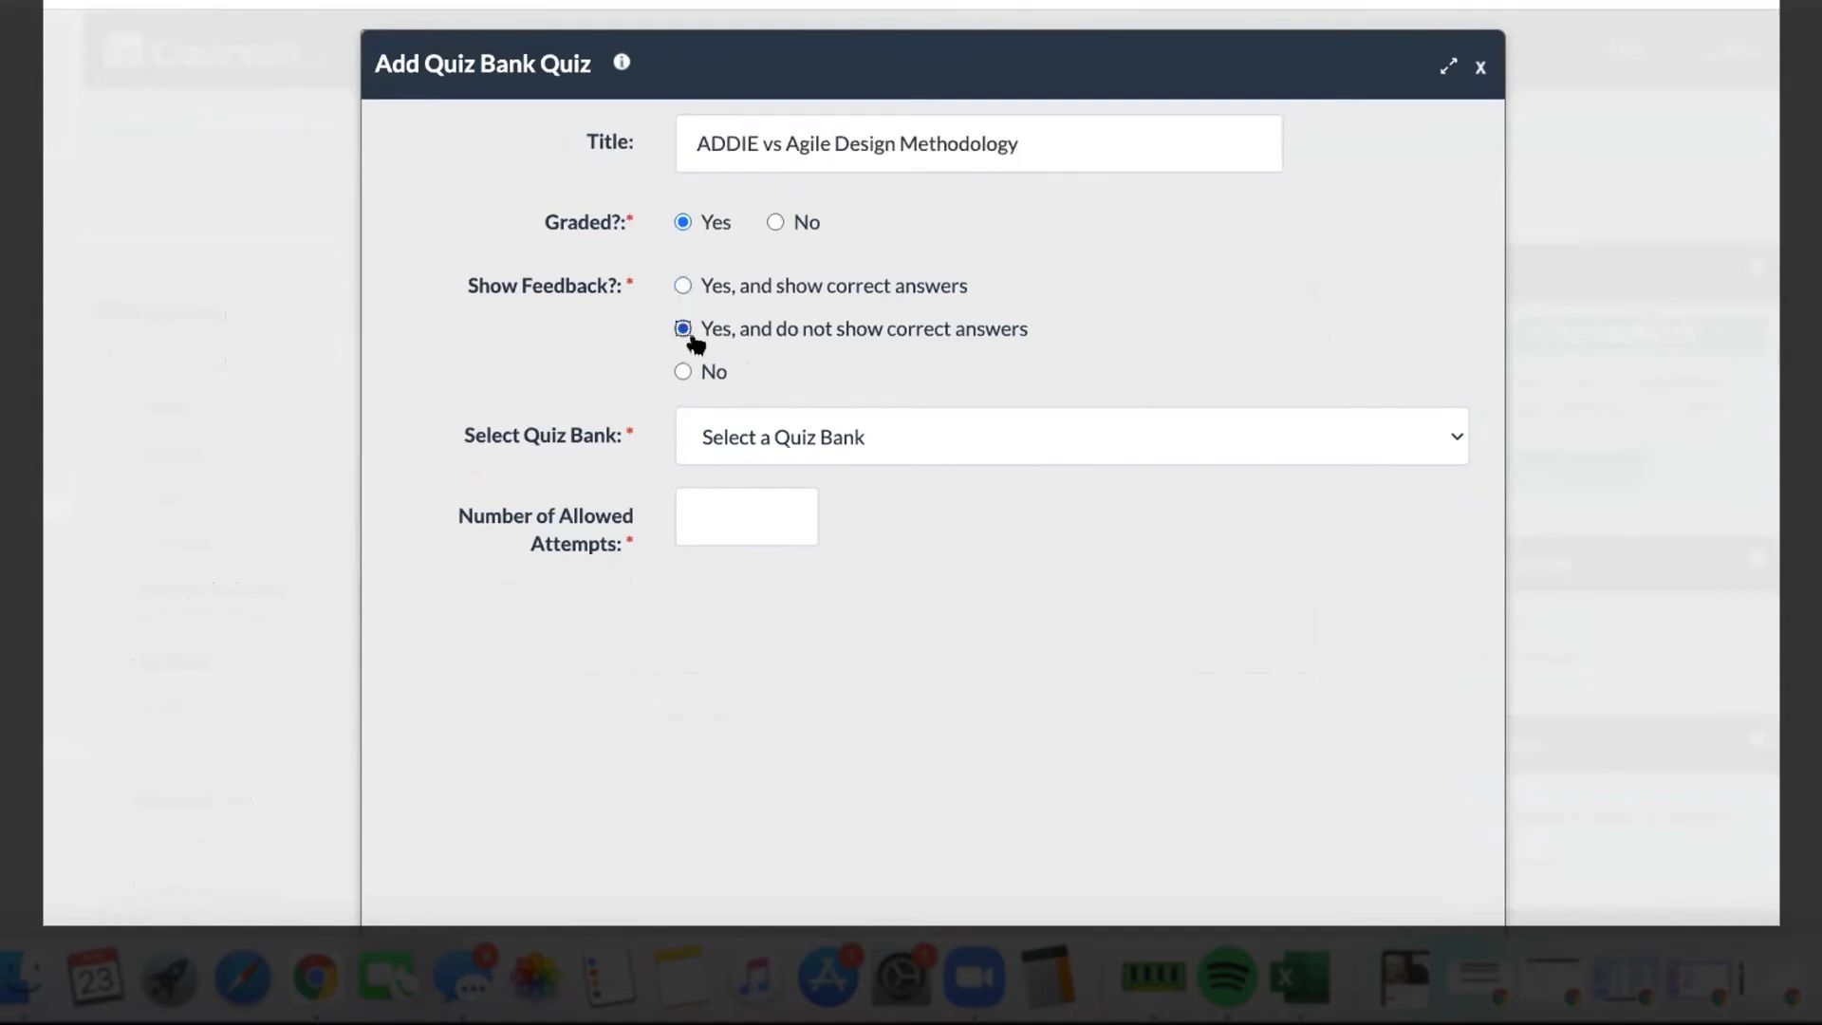
click(757, 436)
click(764, 382)
click(726, 498)
text(2)
click(665, 564)
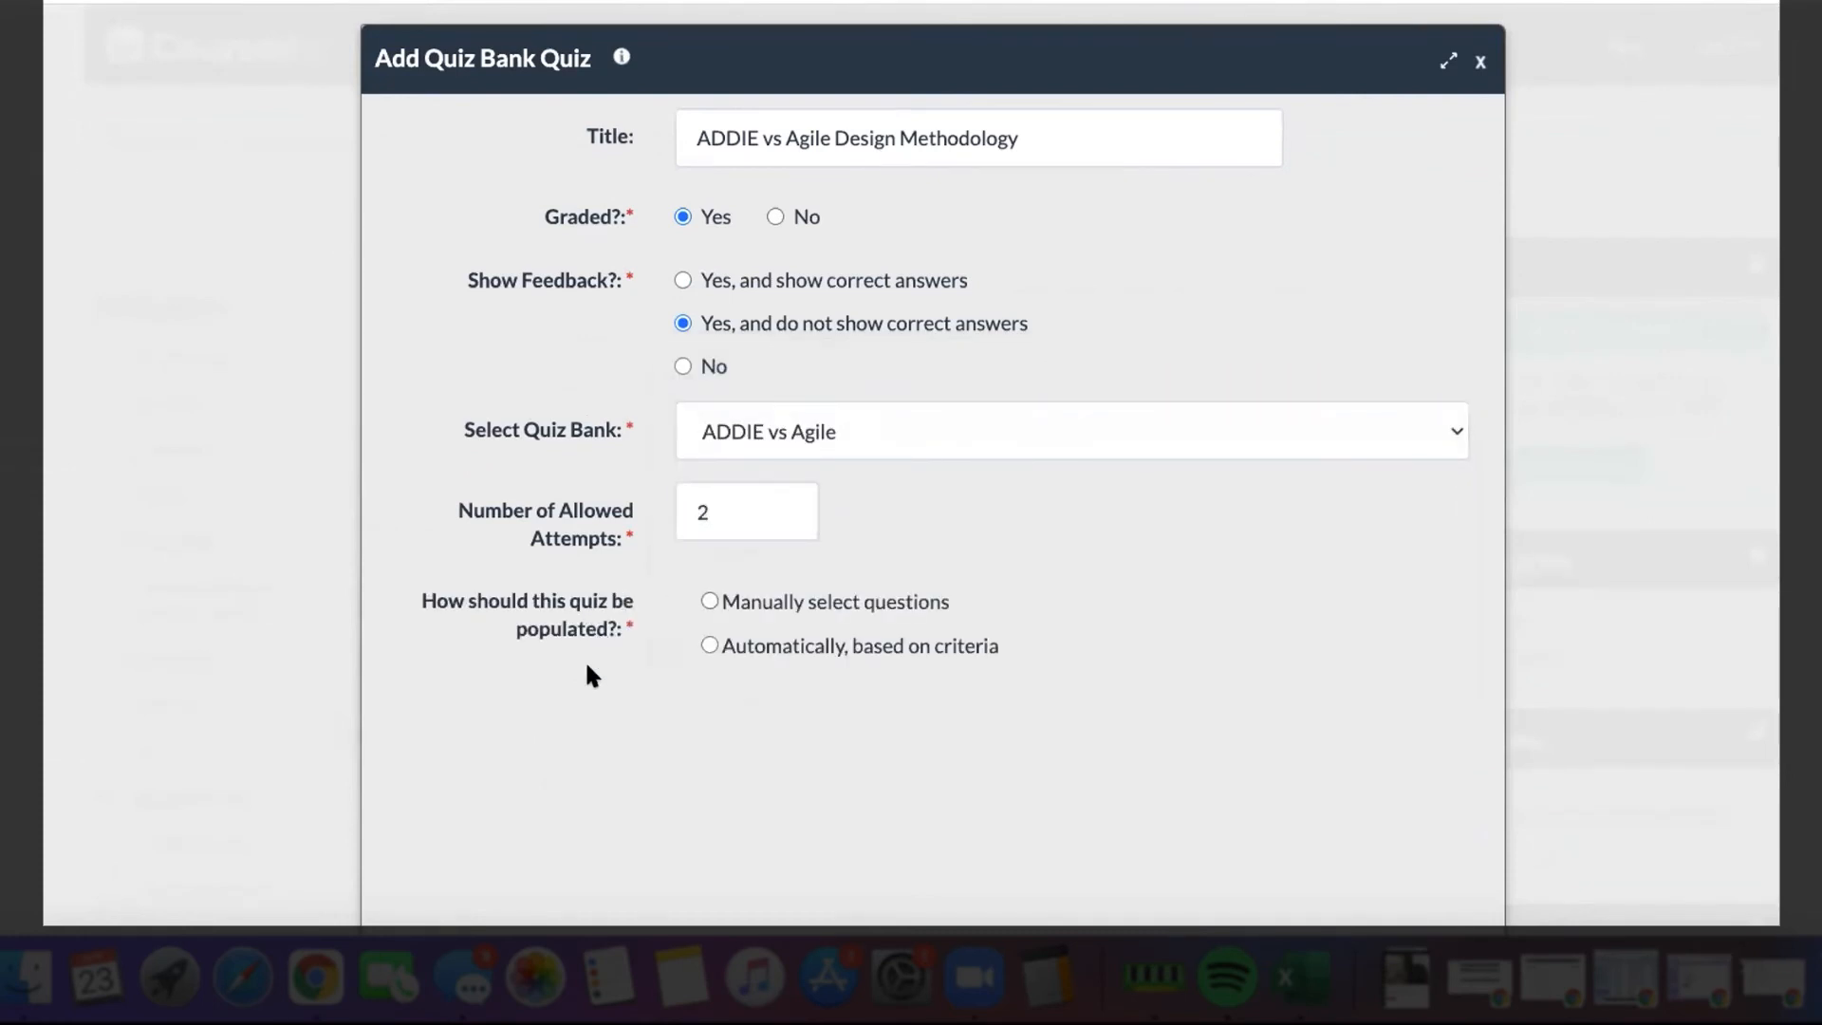
Set the quiz to be populated by manually selected questions and look through the bank's question list.
click(709, 602)
scroll(705, 604, down, 3)
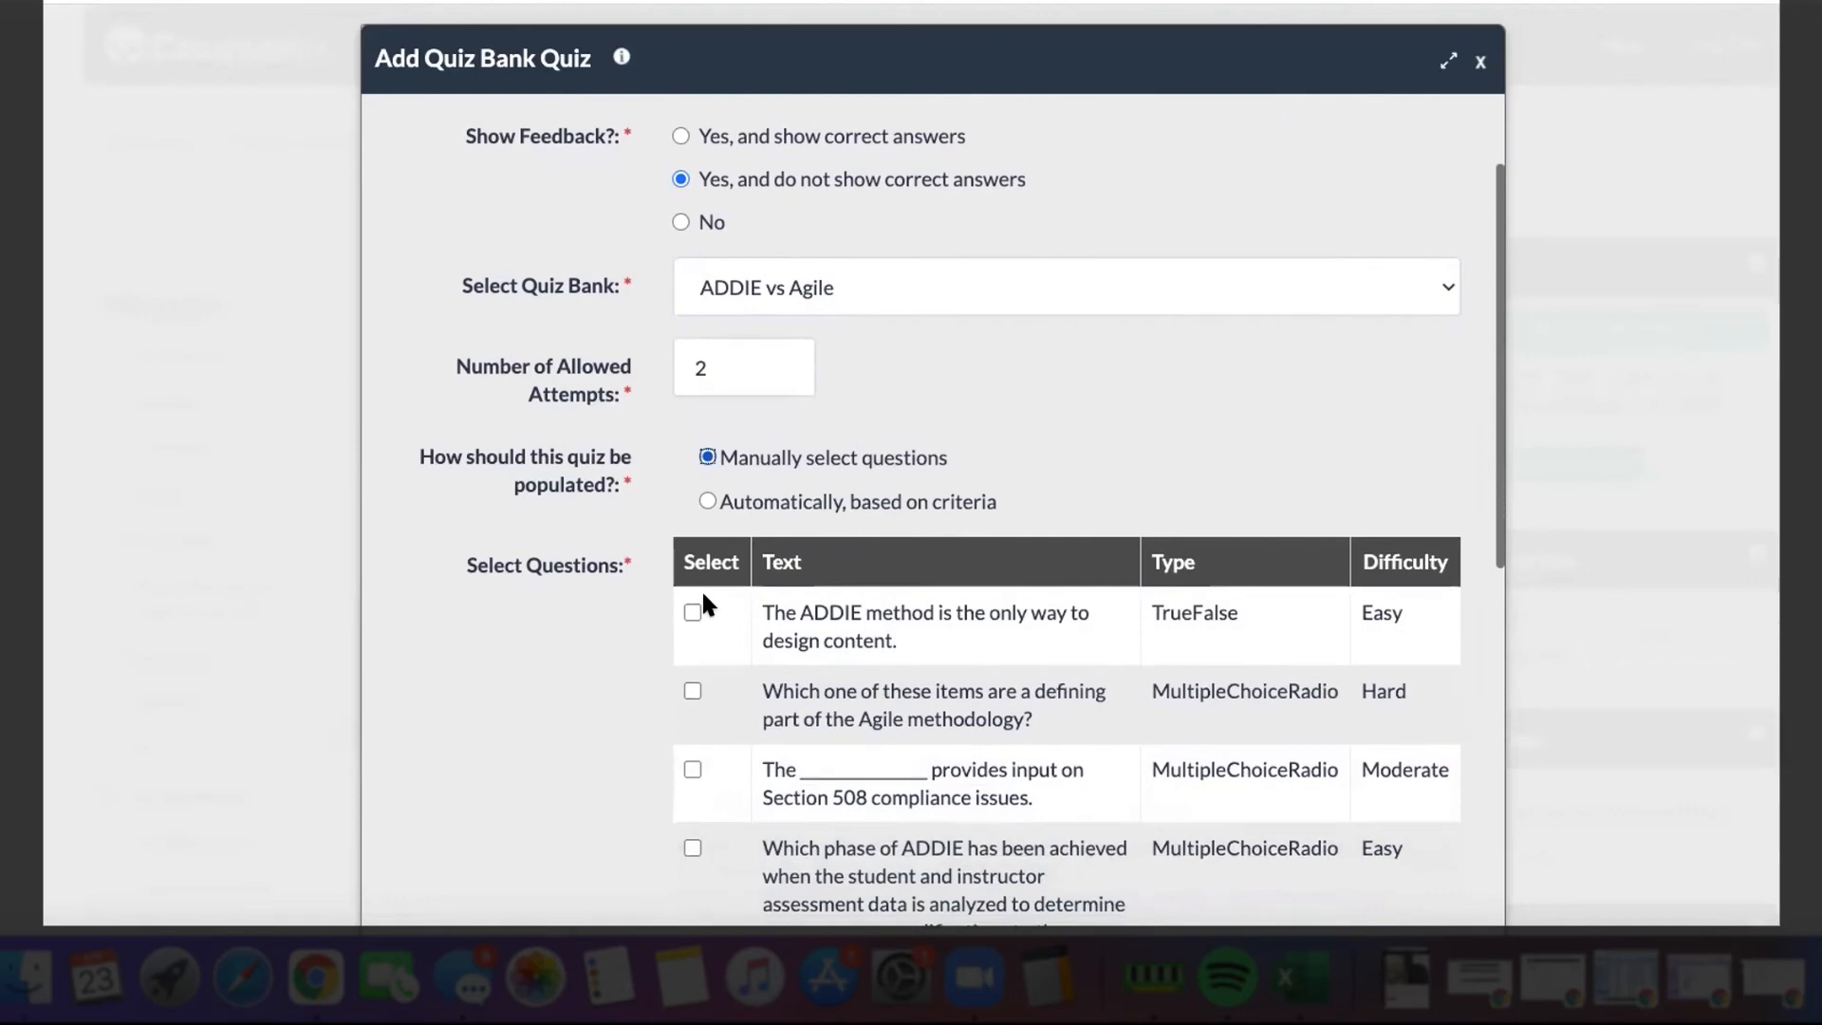
scroll(982, 465, down, 4)
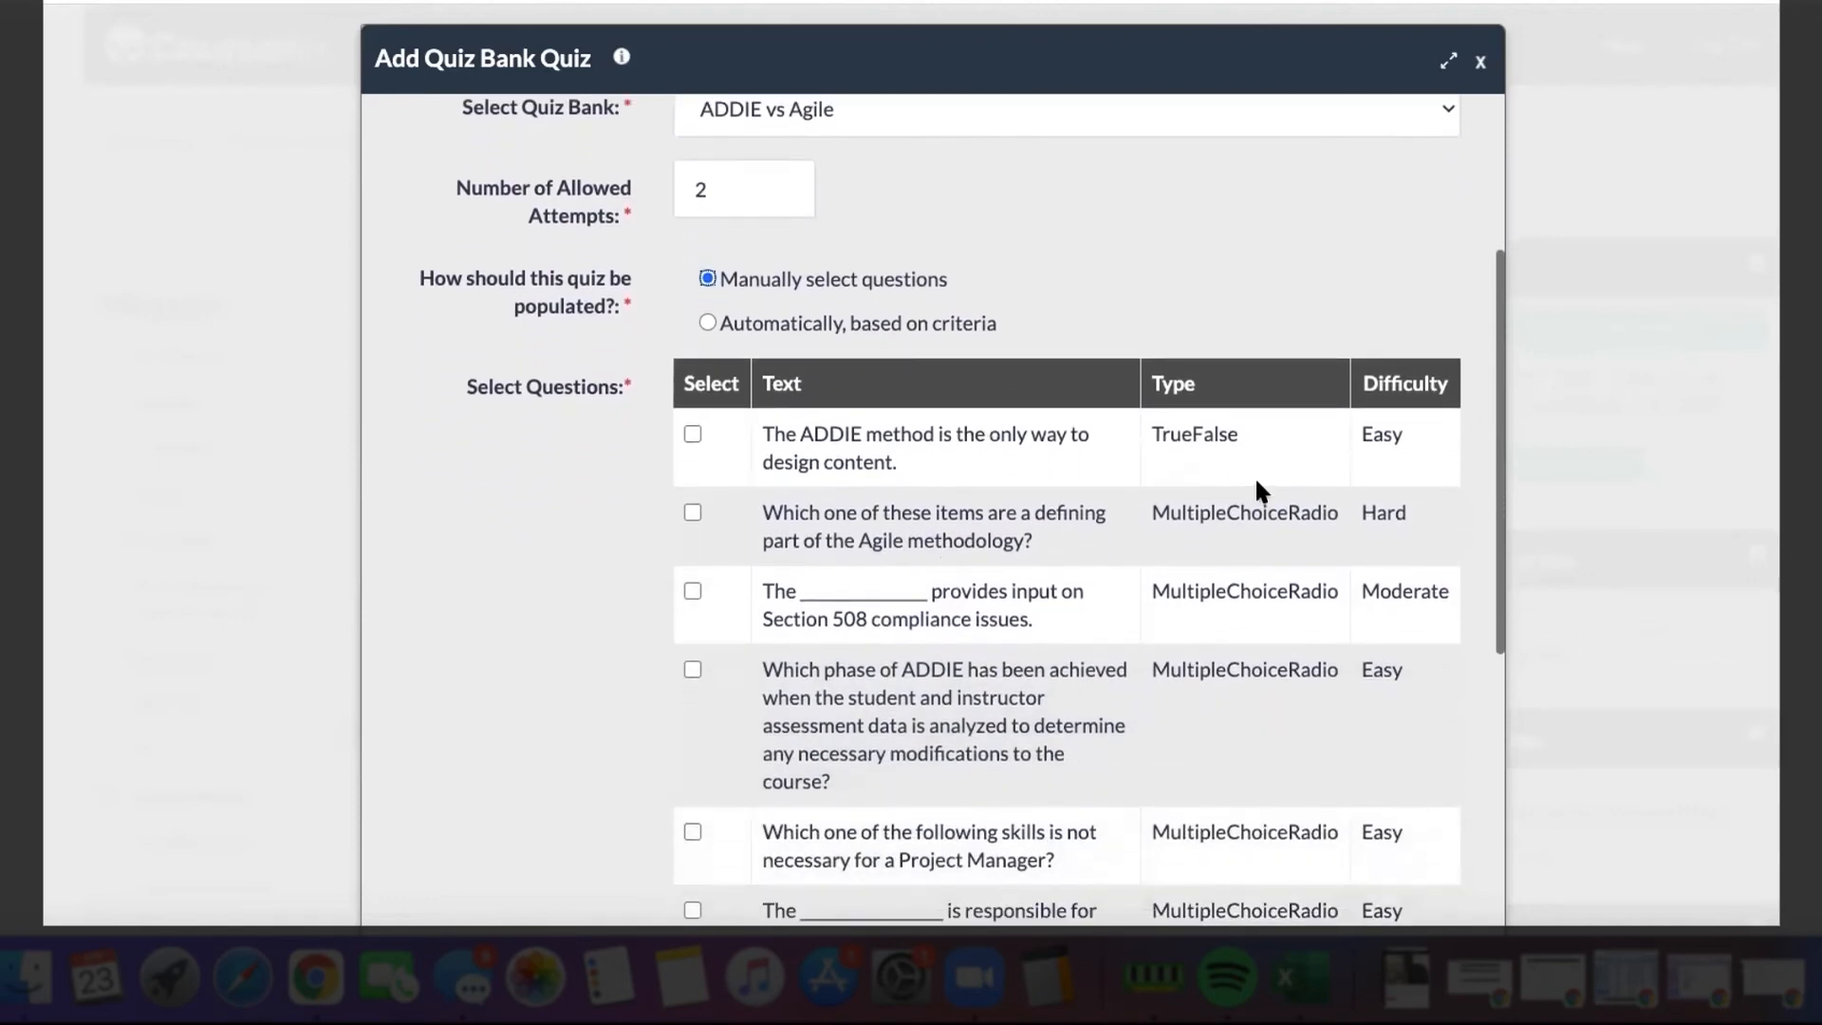
Look through the bank's full question list, and try selecting and clearing the first two questions.
scroll(1391, 562, down, 3)
scroll(1386, 549, down, 5)
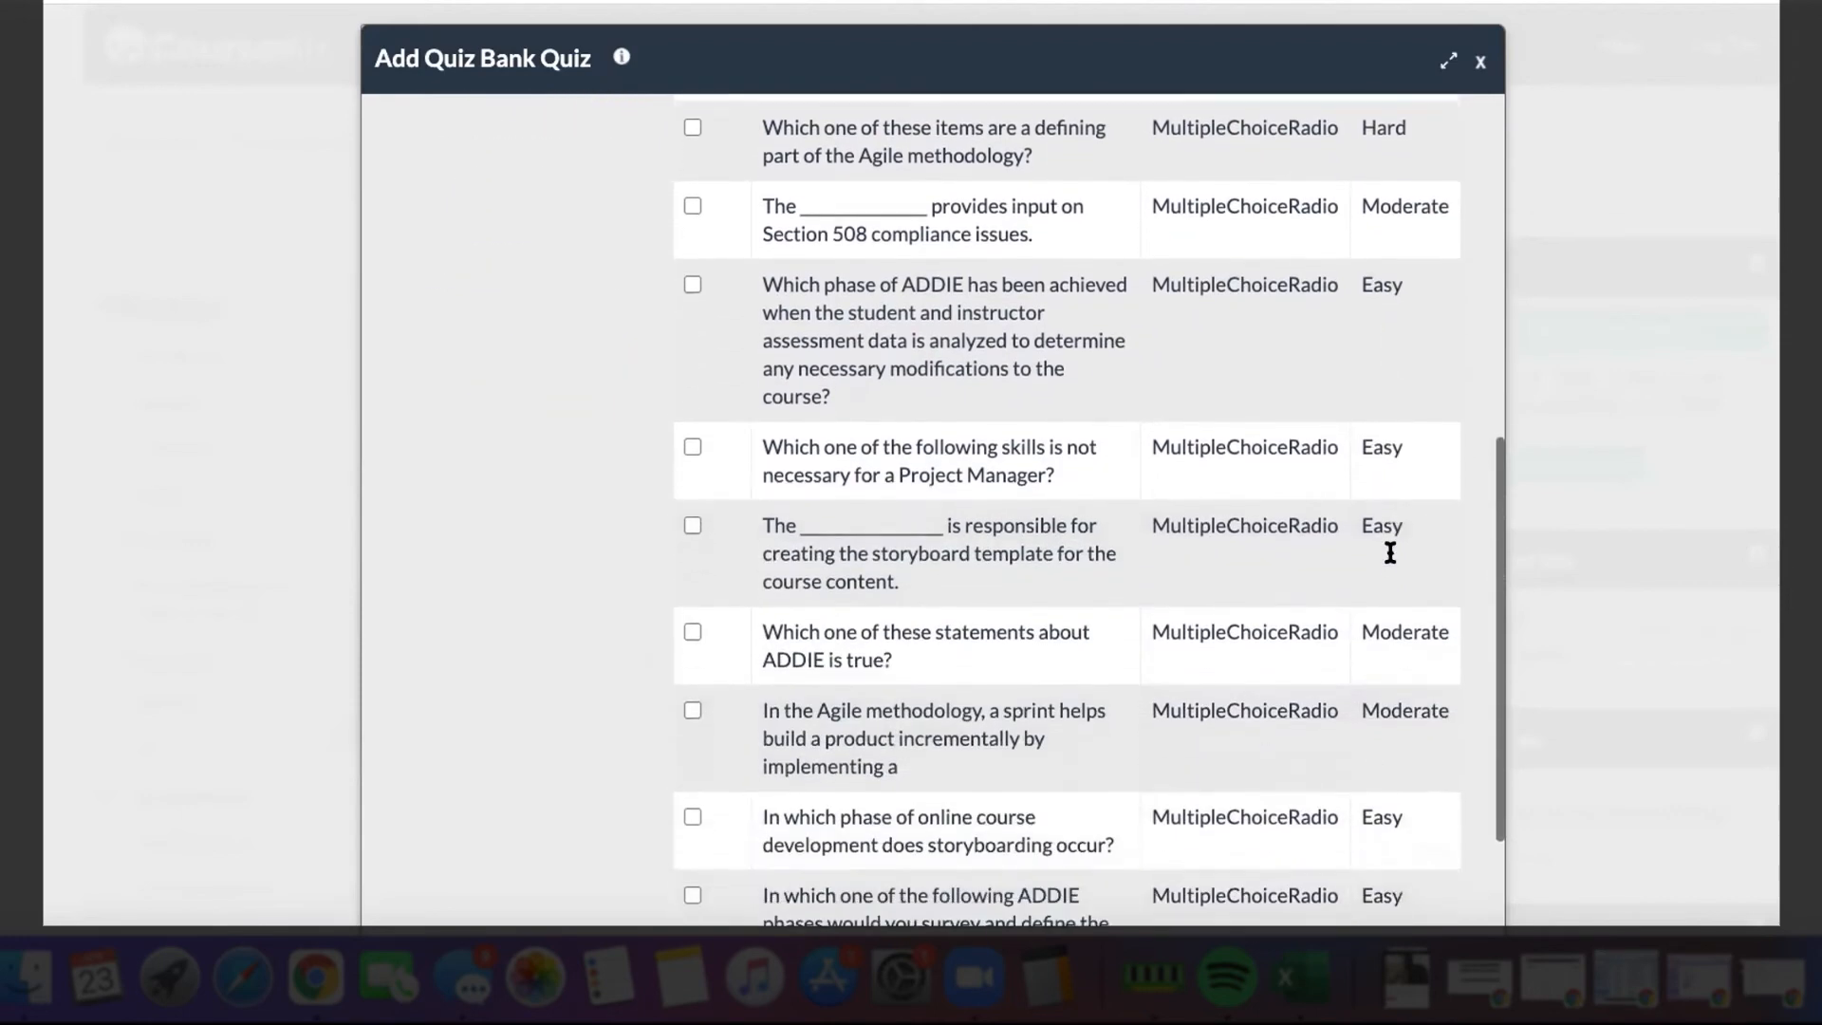
scroll(1273, 566, up, 15)
scroll(906, 578, down, 2)
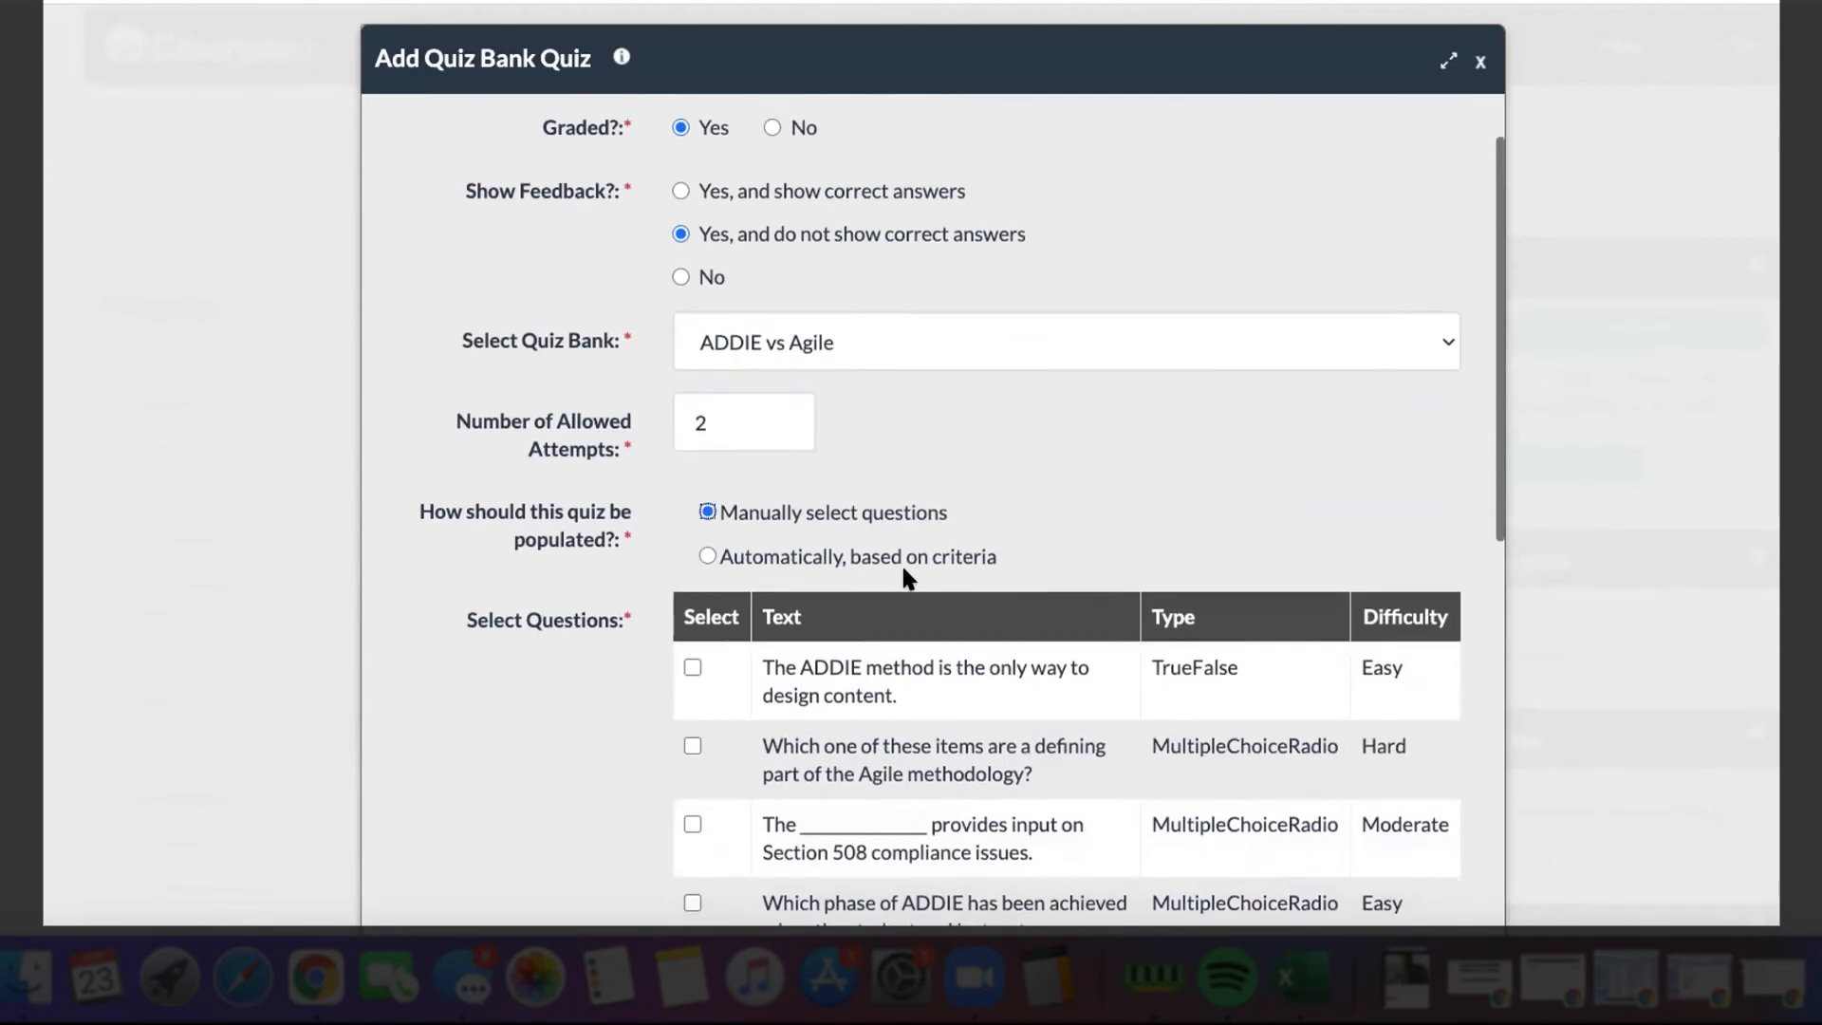
click(692, 666)
click(692, 744)
click(692, 667)
click(691, 744)
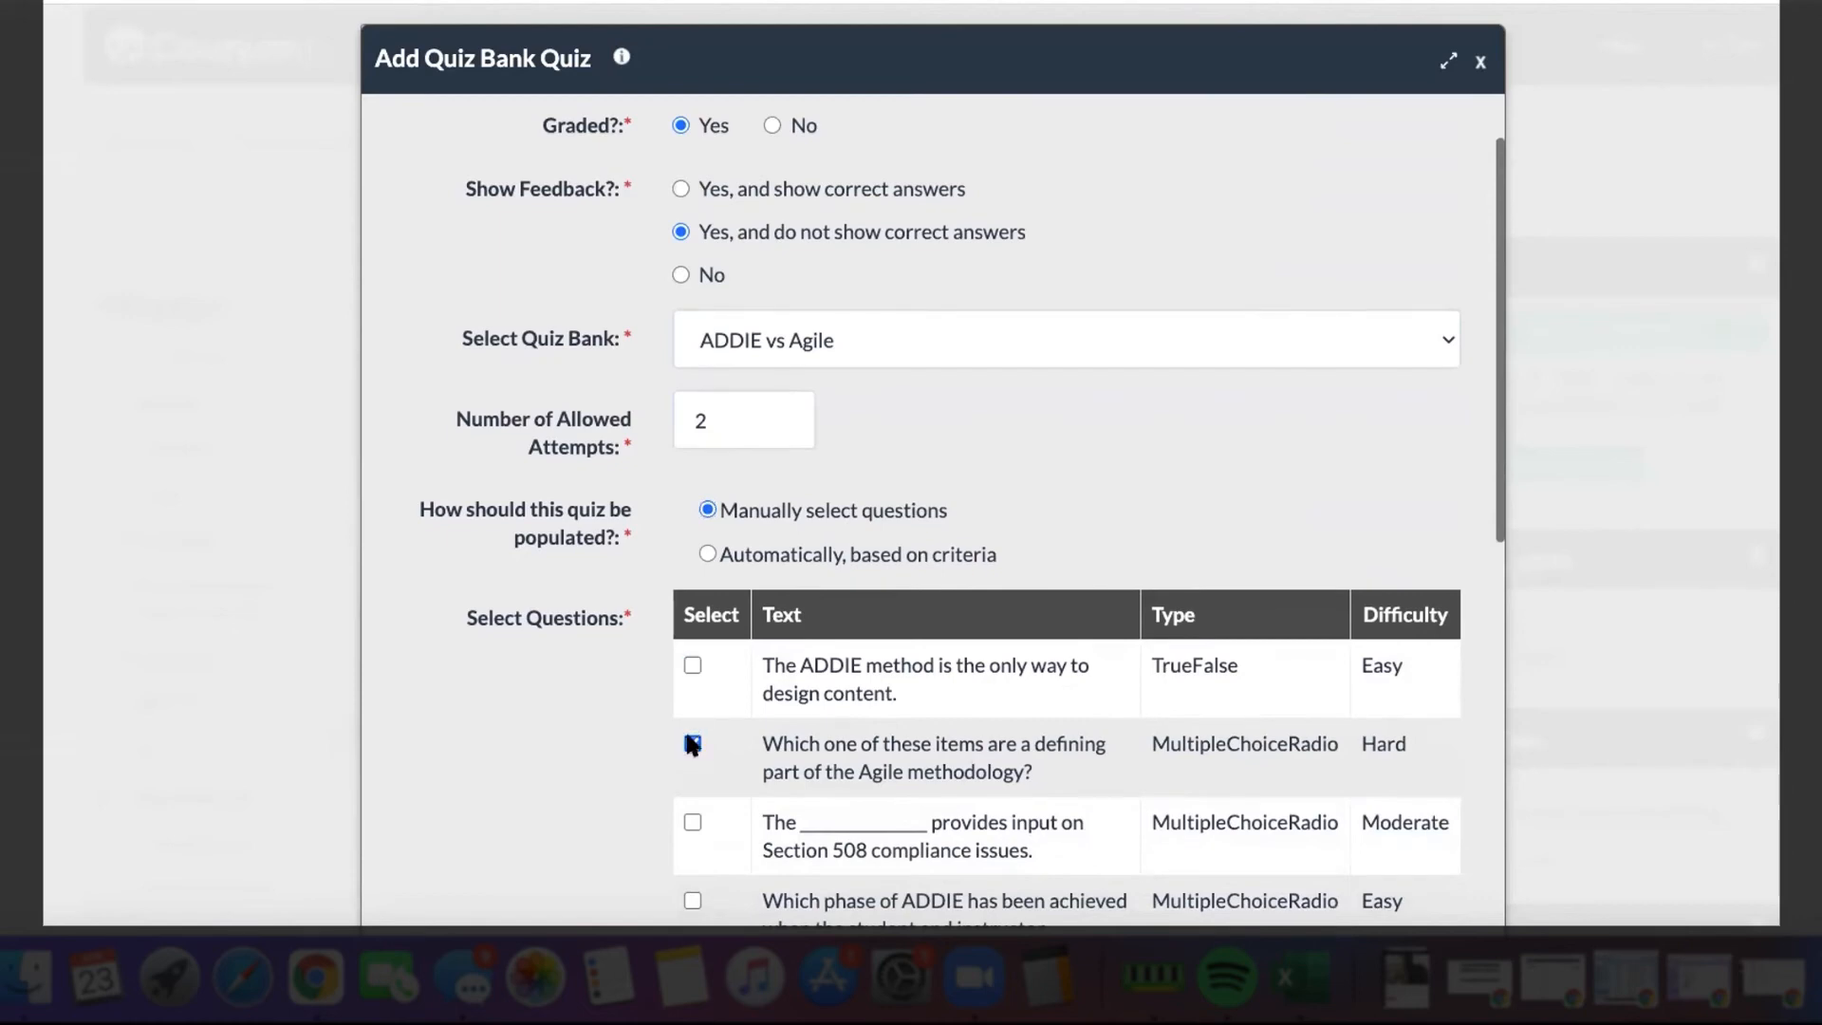
Switch the quiz to automatic, criteria-based population with 3 easy, 2 moderate and 1 difficult question, and add the block to the page.
click(706, 555)
click(809, 674)
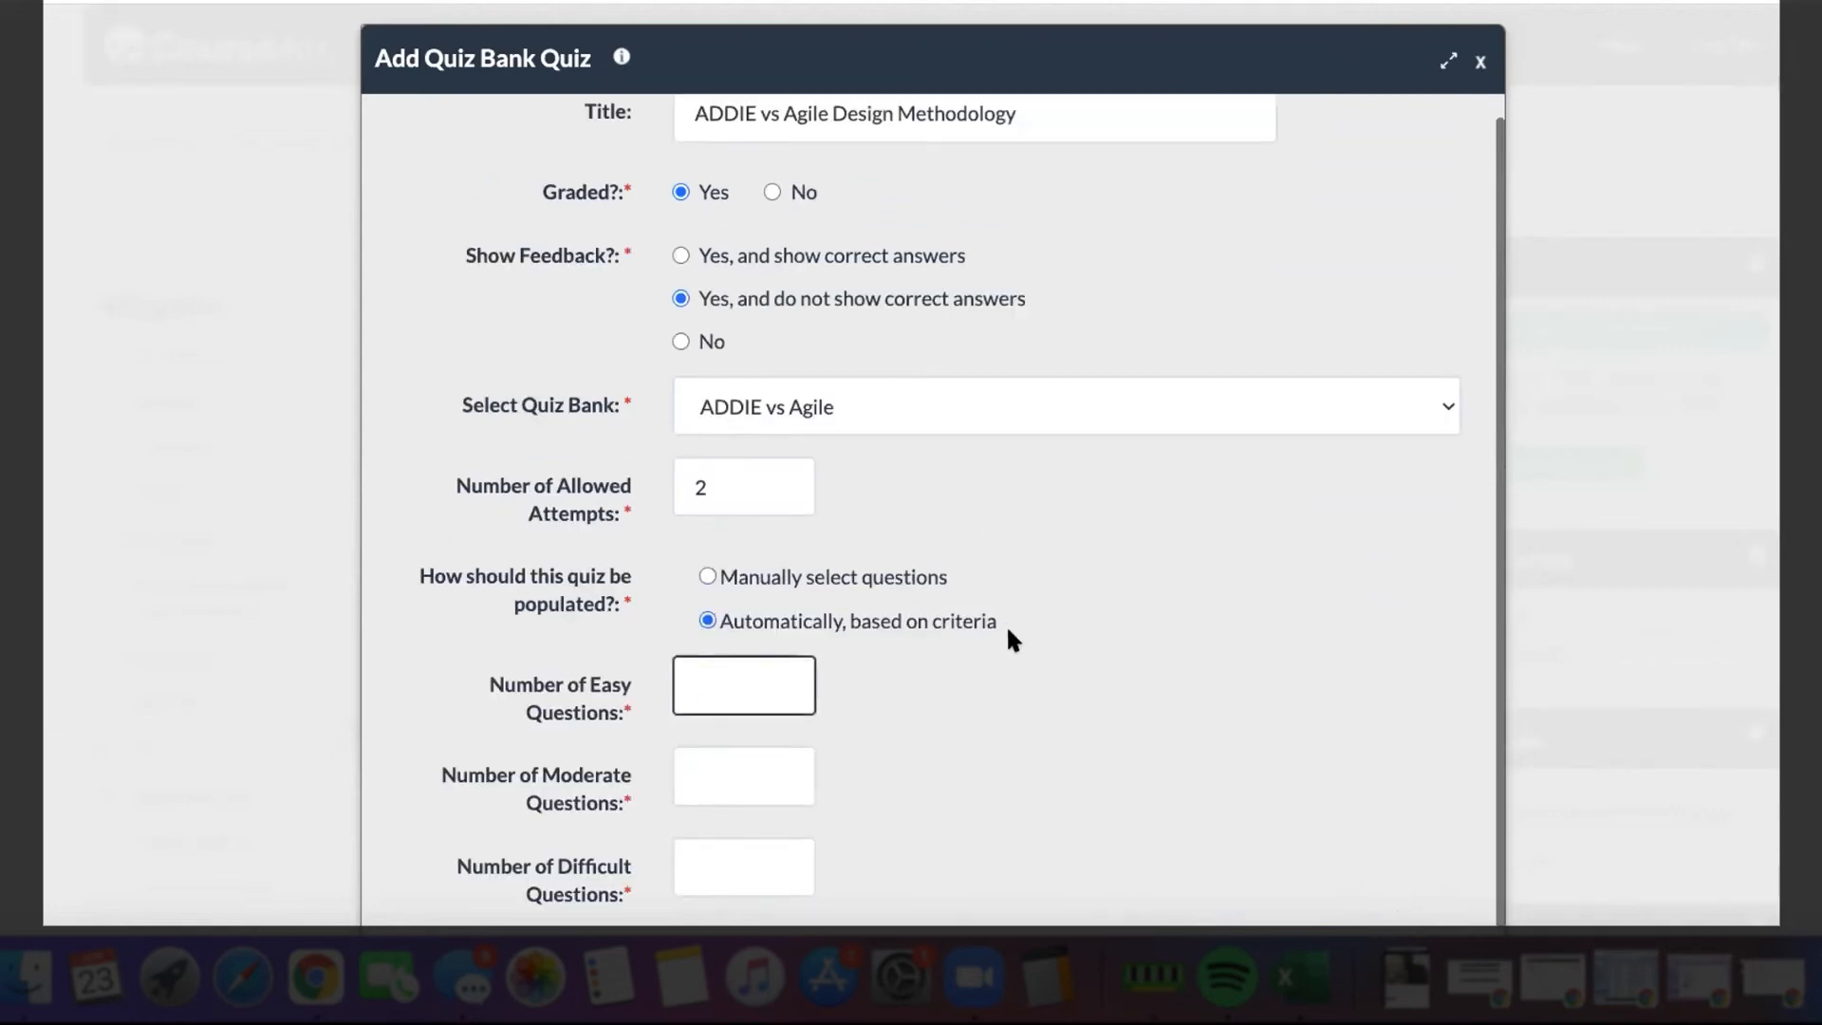
text(3)
key(Tab)
text(2)
key(Tab)
text(1)
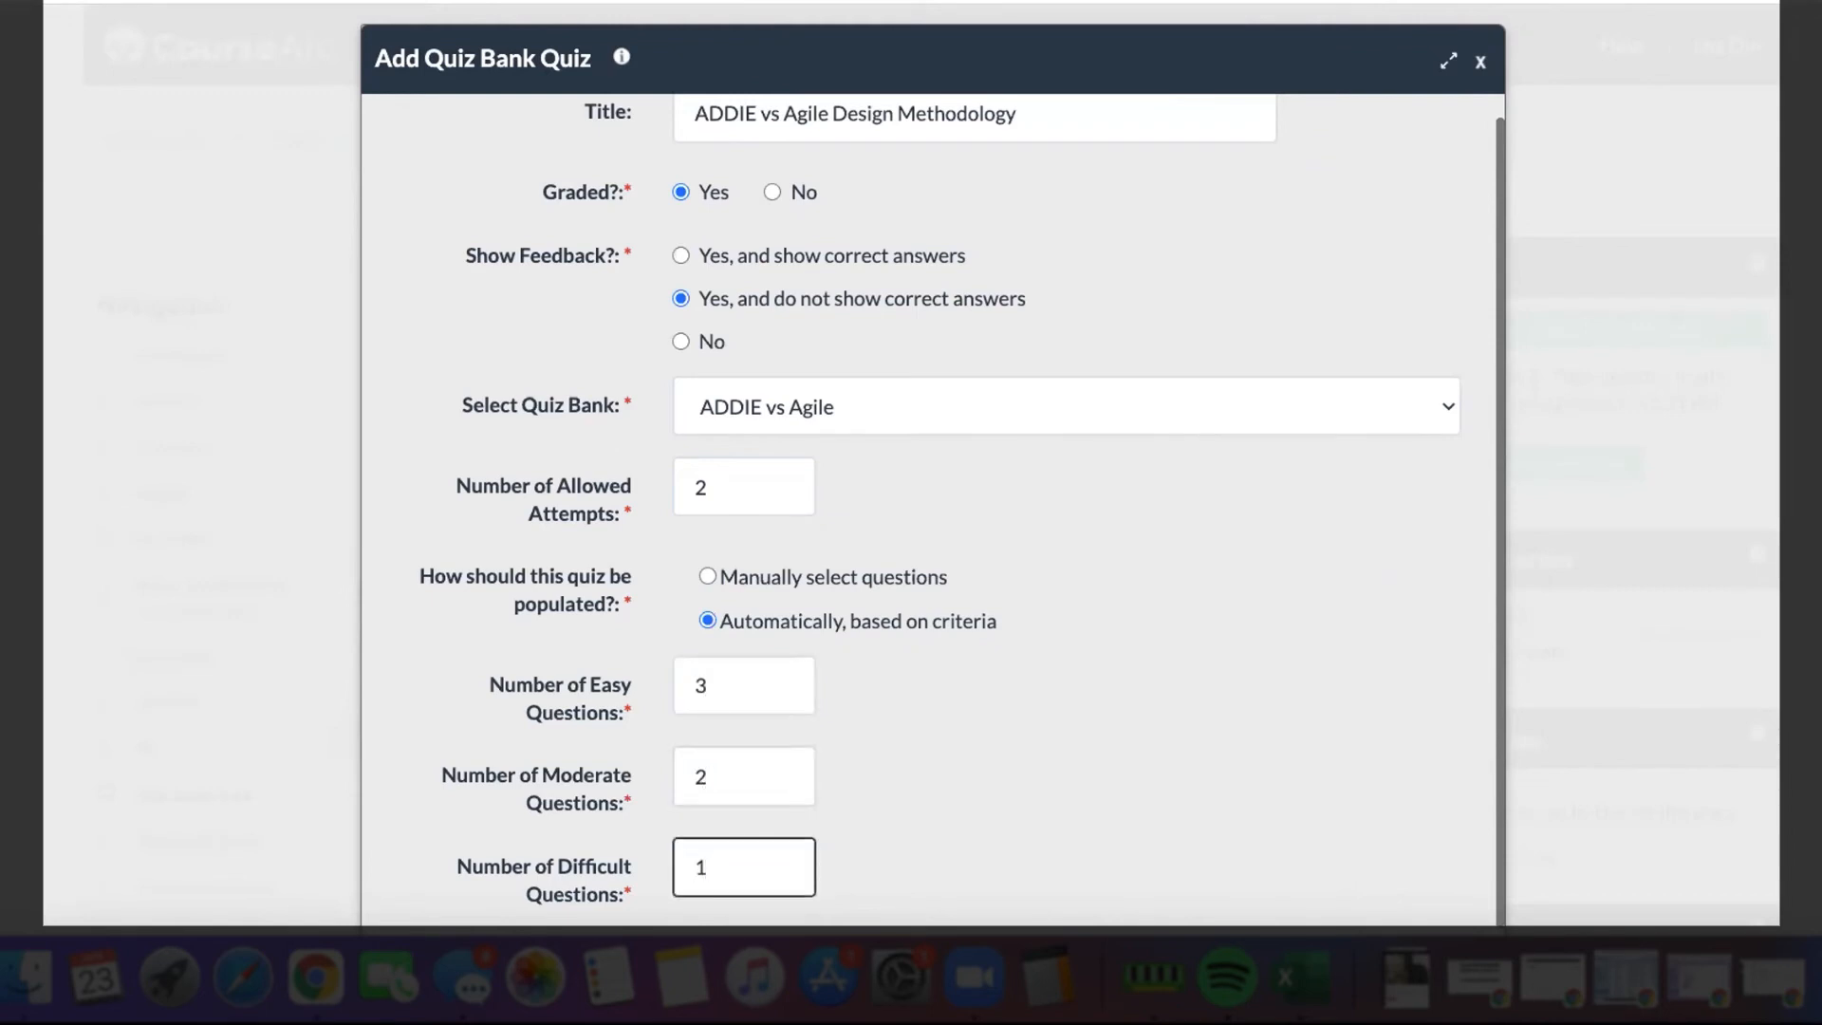
click(1194, 524)
key(super+minus)
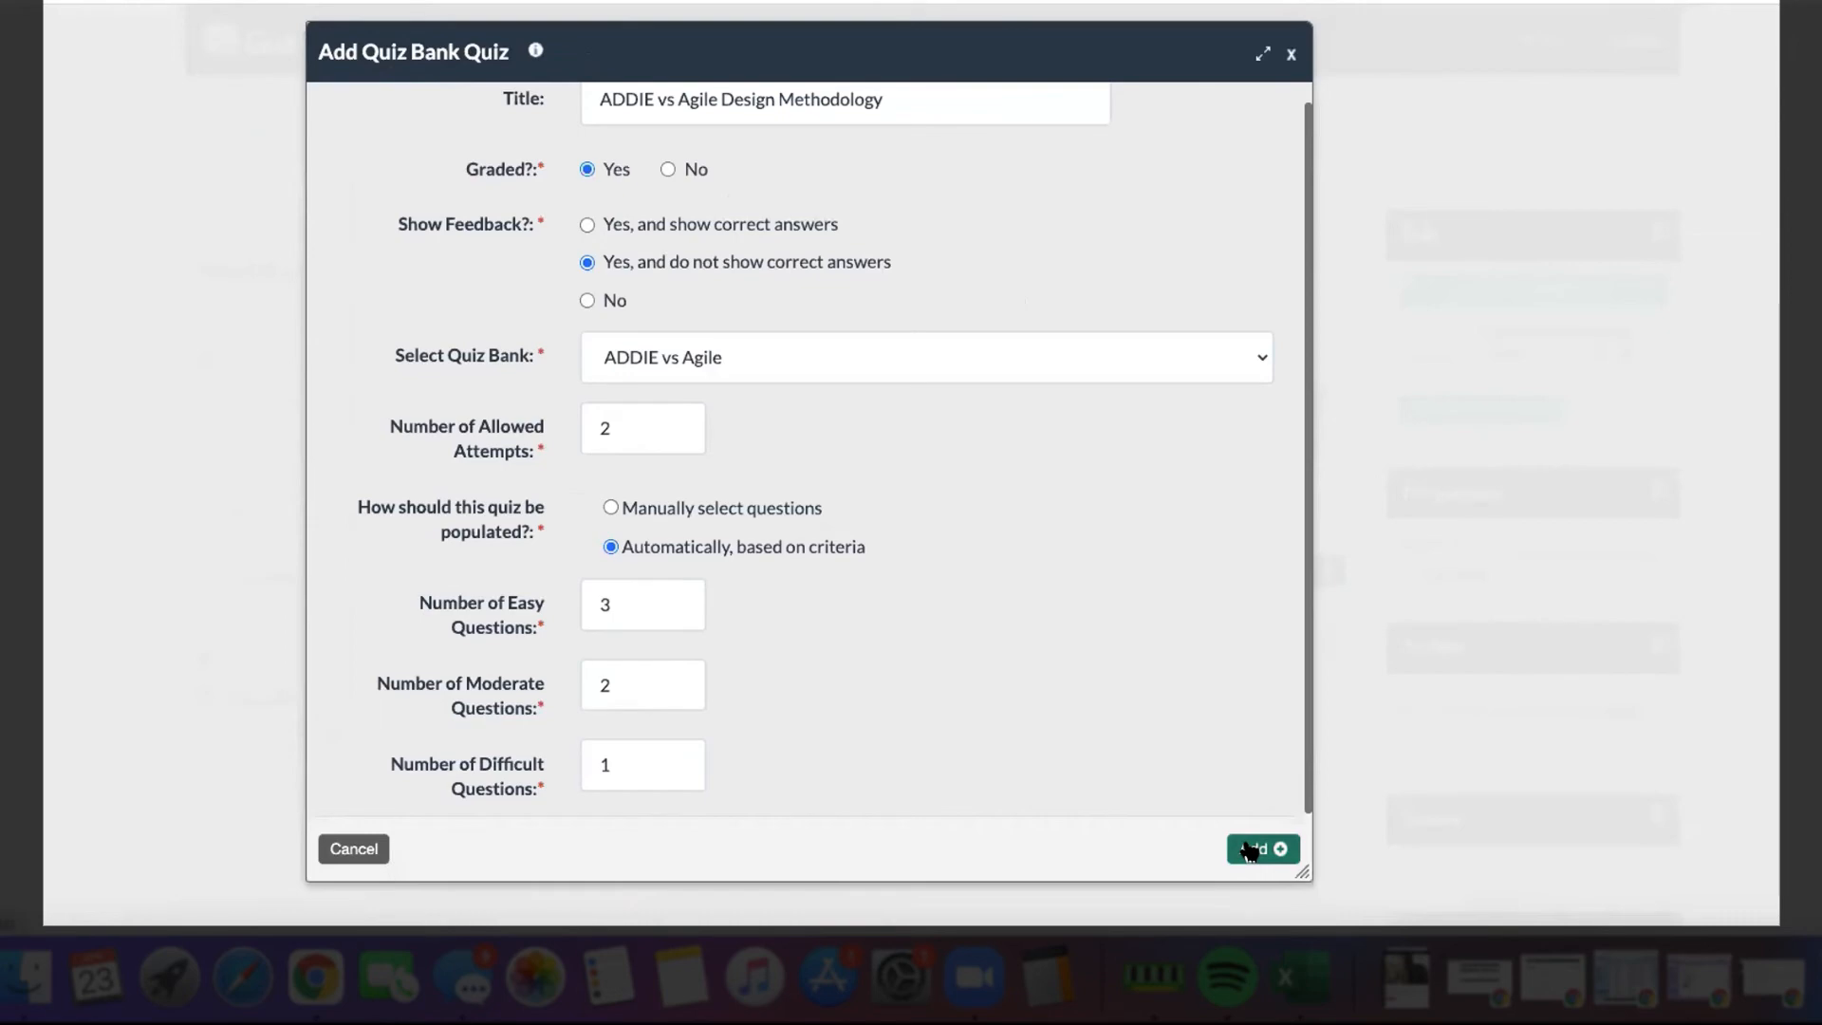
click(1251, 849)
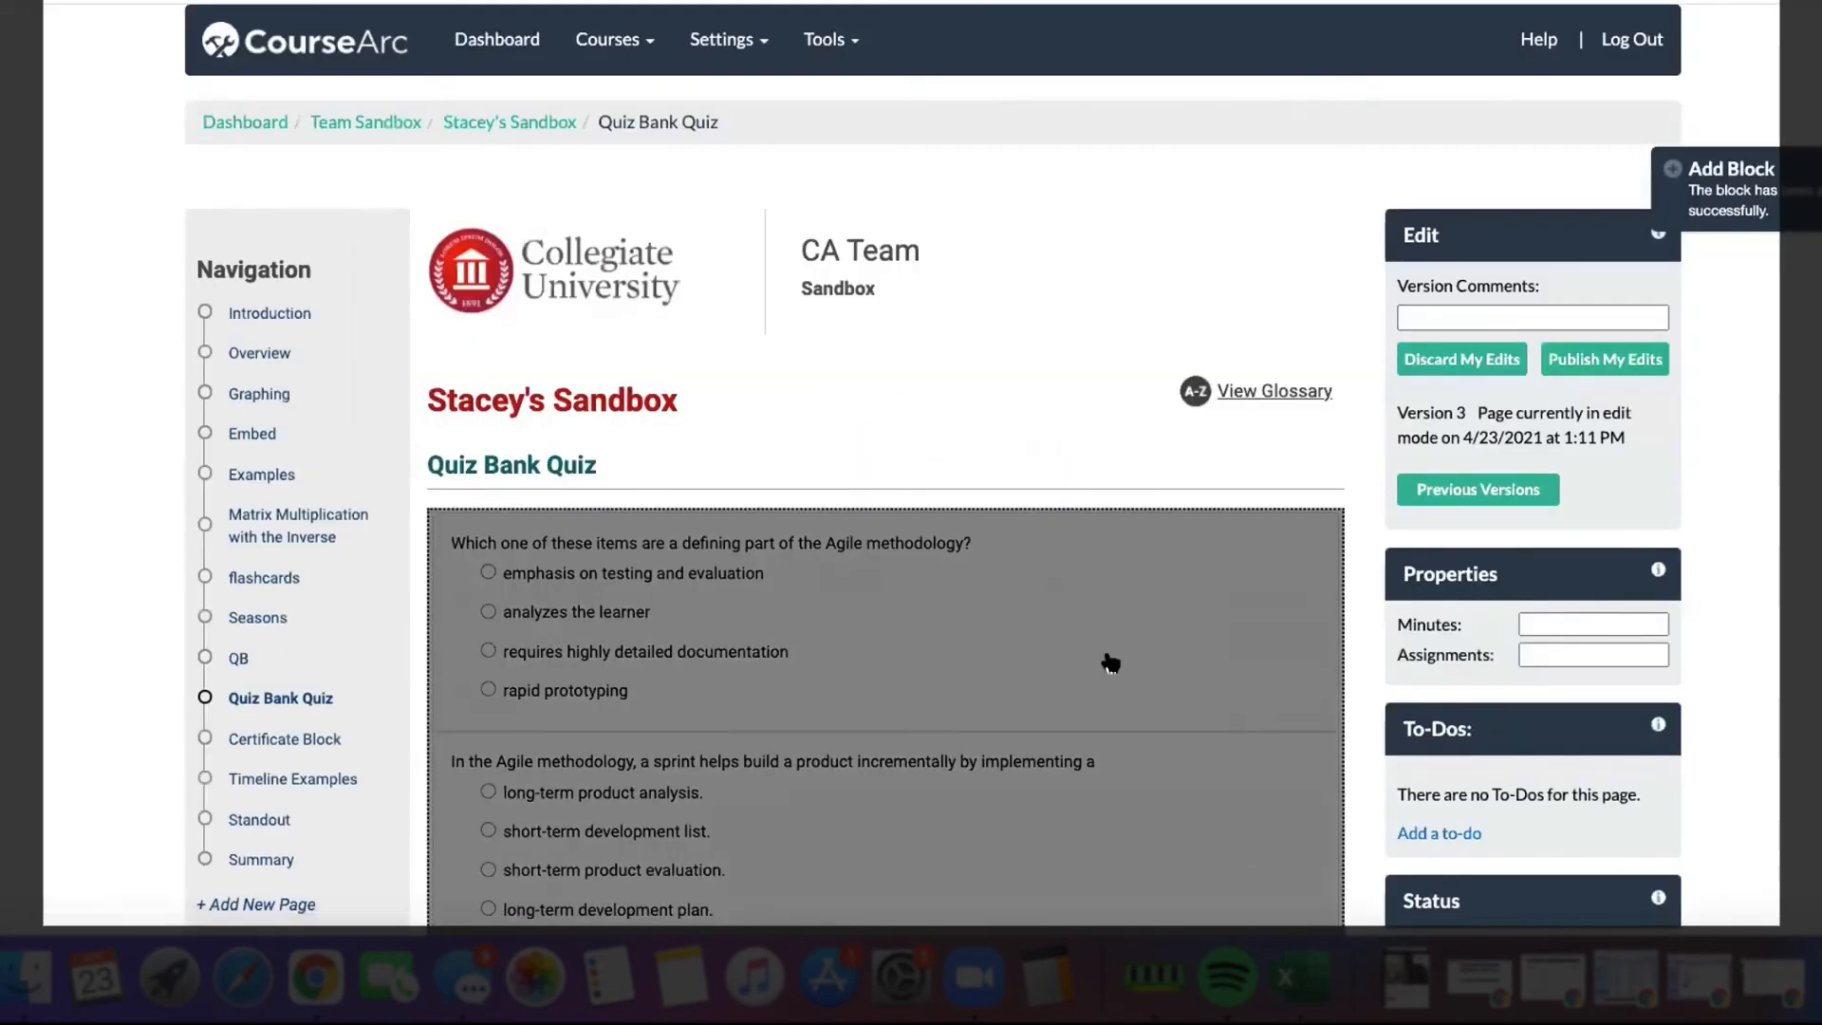
Review the questions of the new quiz on the page and publish the page edits.
scroll(1007, 416, down, 8)
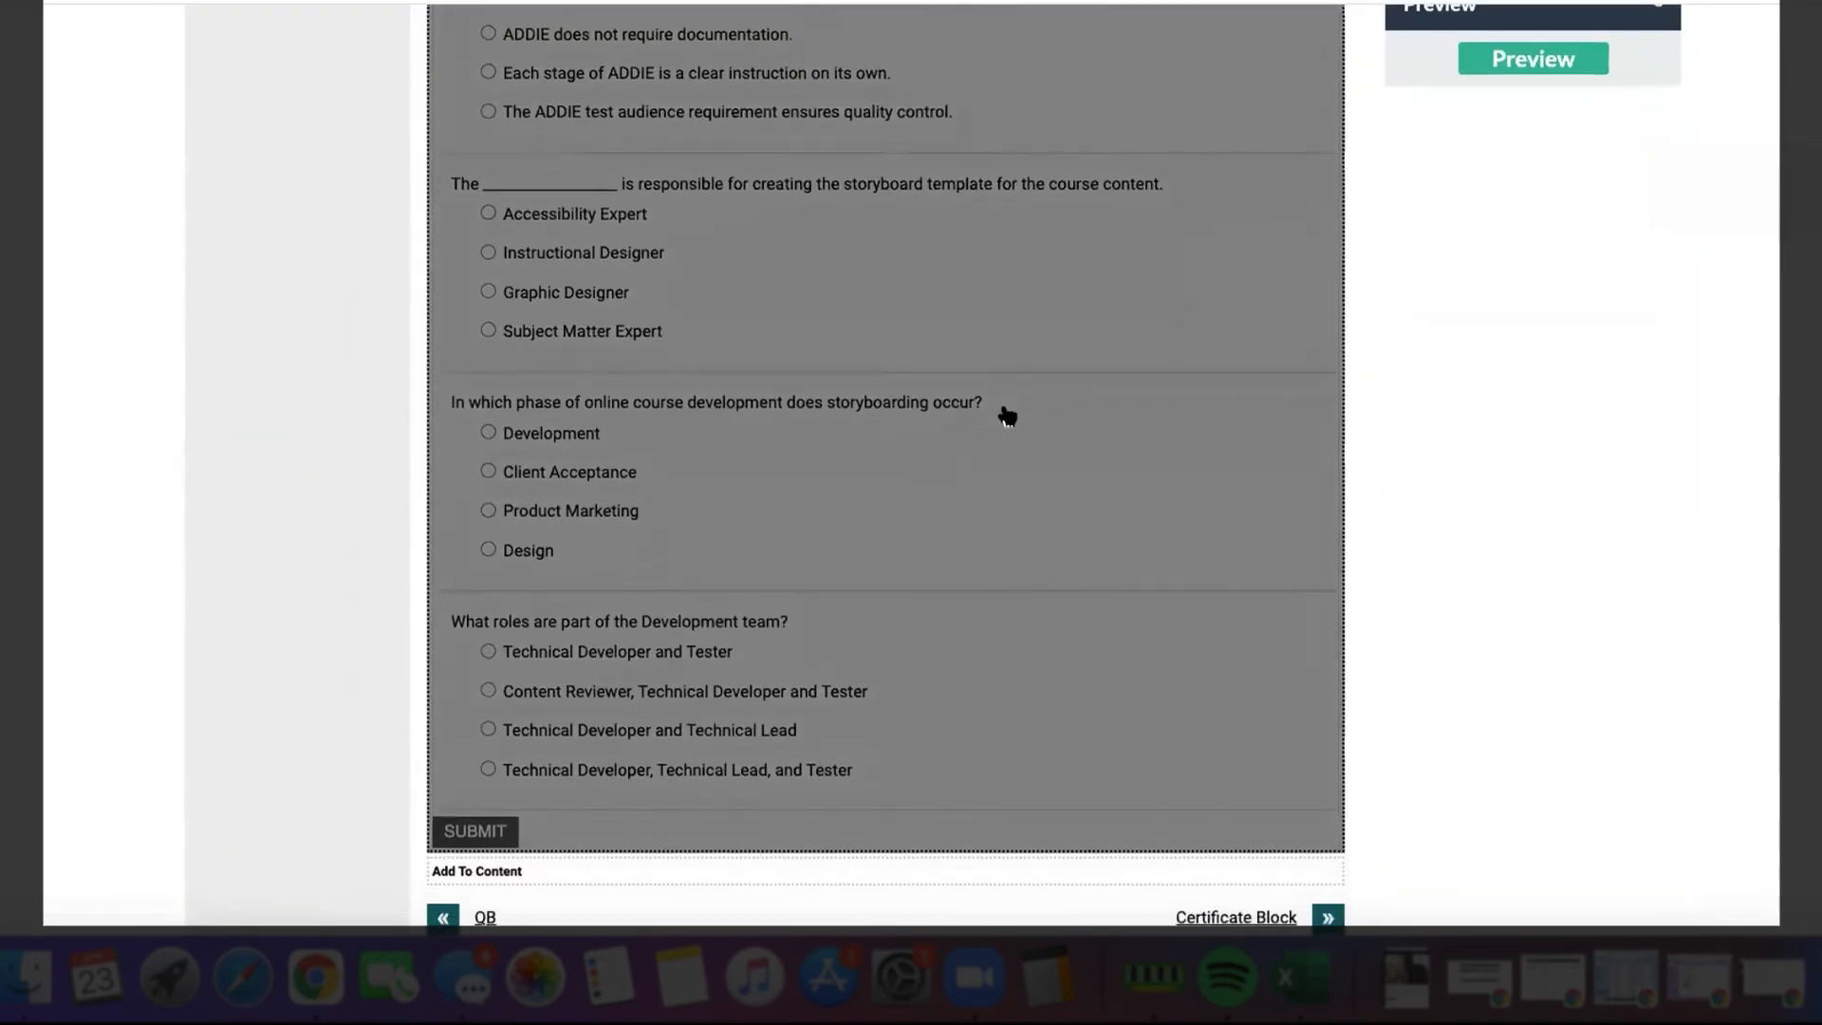
scroll(1008, 416, up, 6)
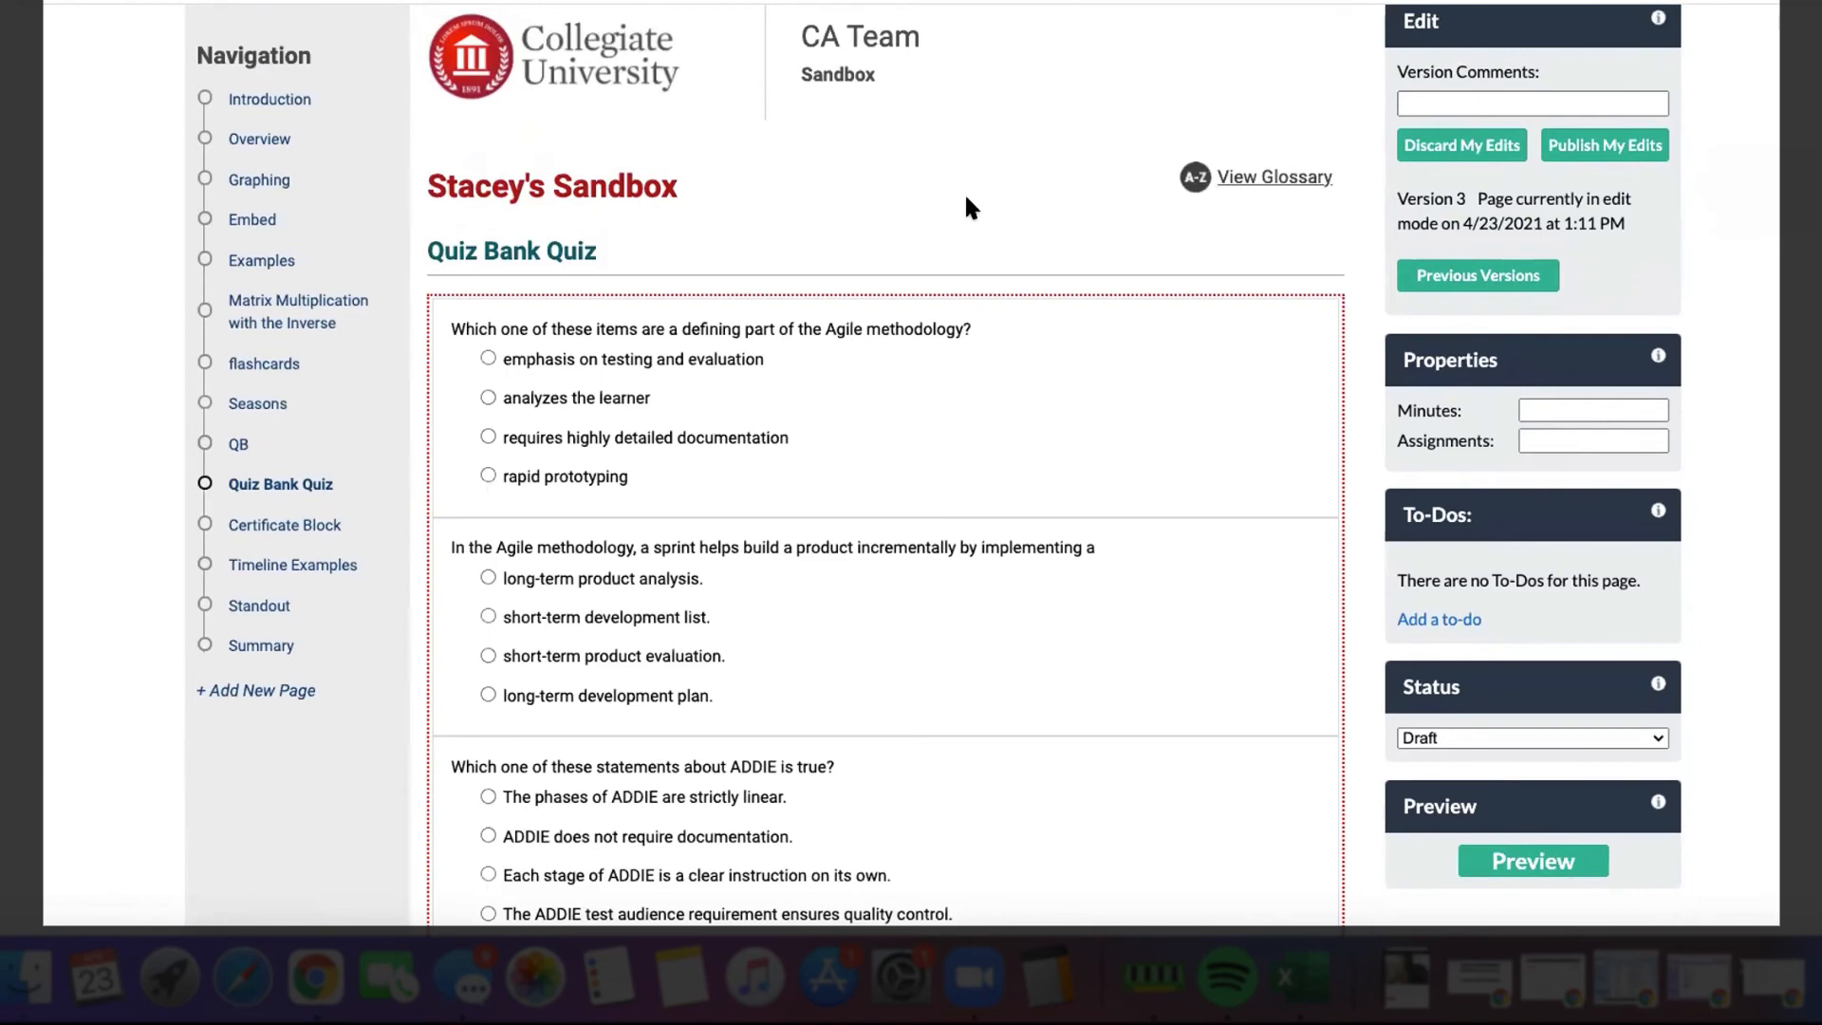
click(1590, 148)
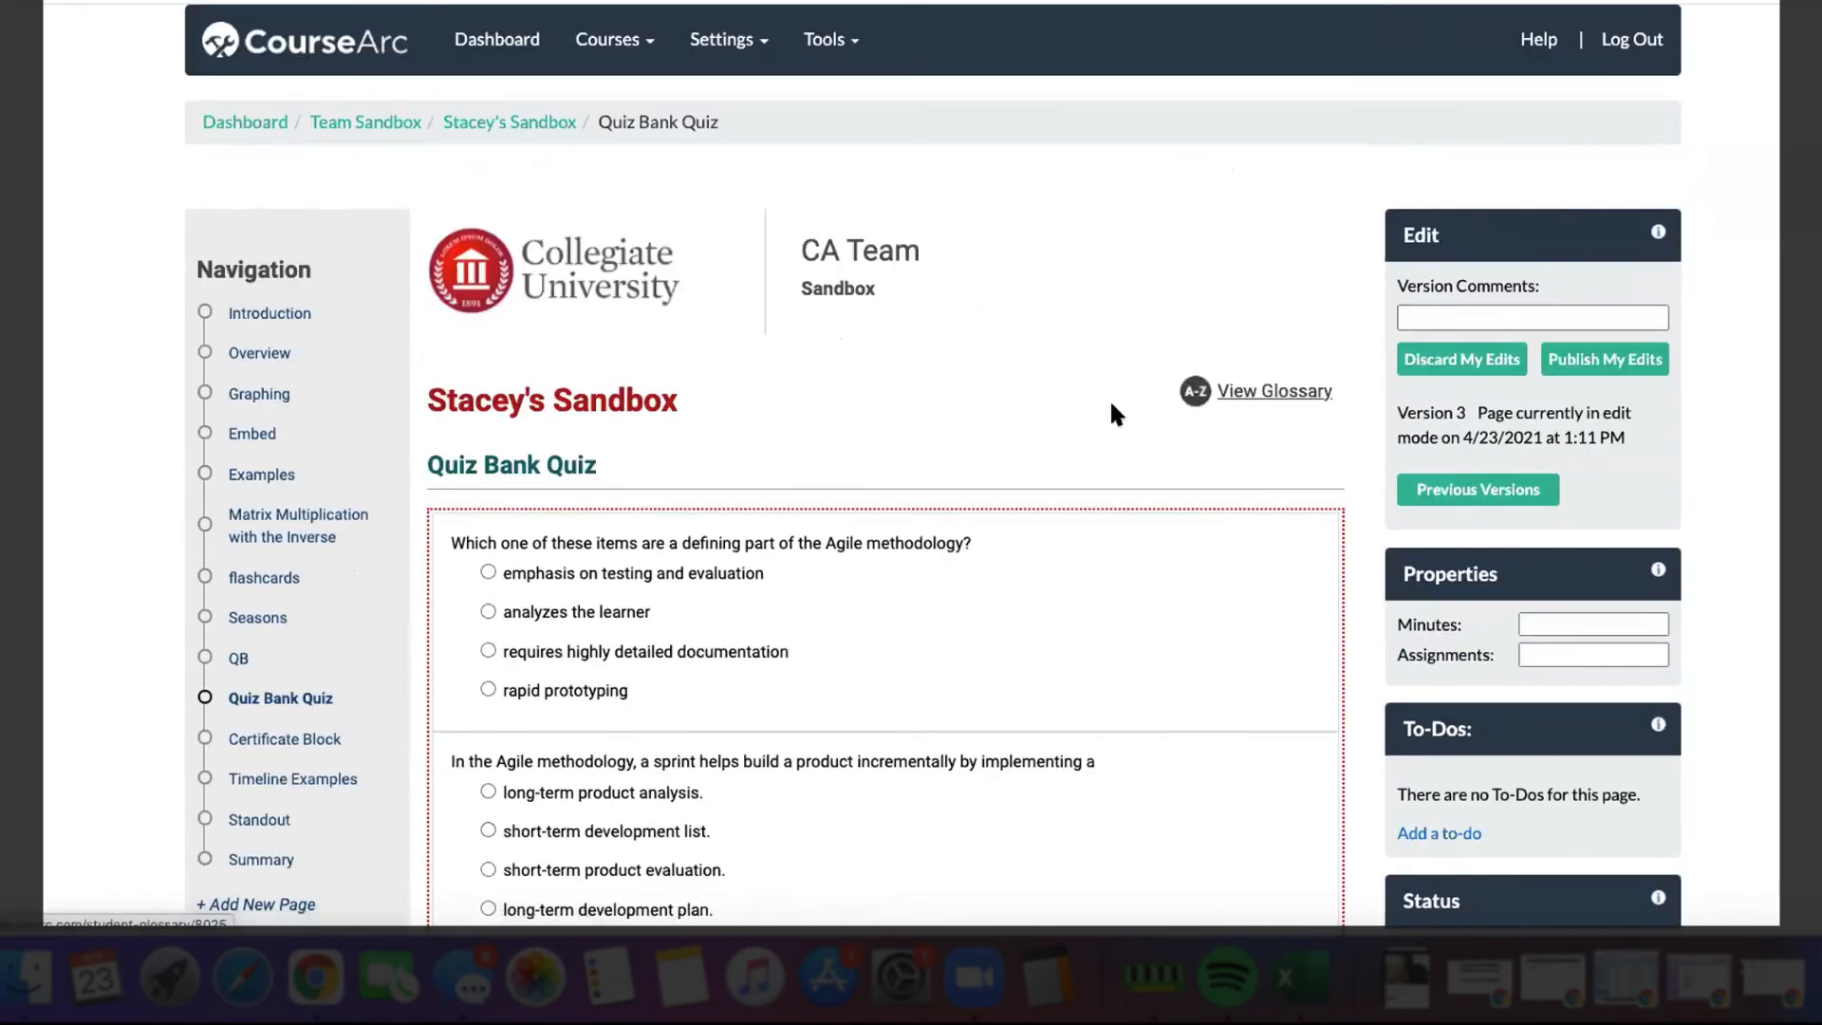
scroll(925, 423, down, 2)
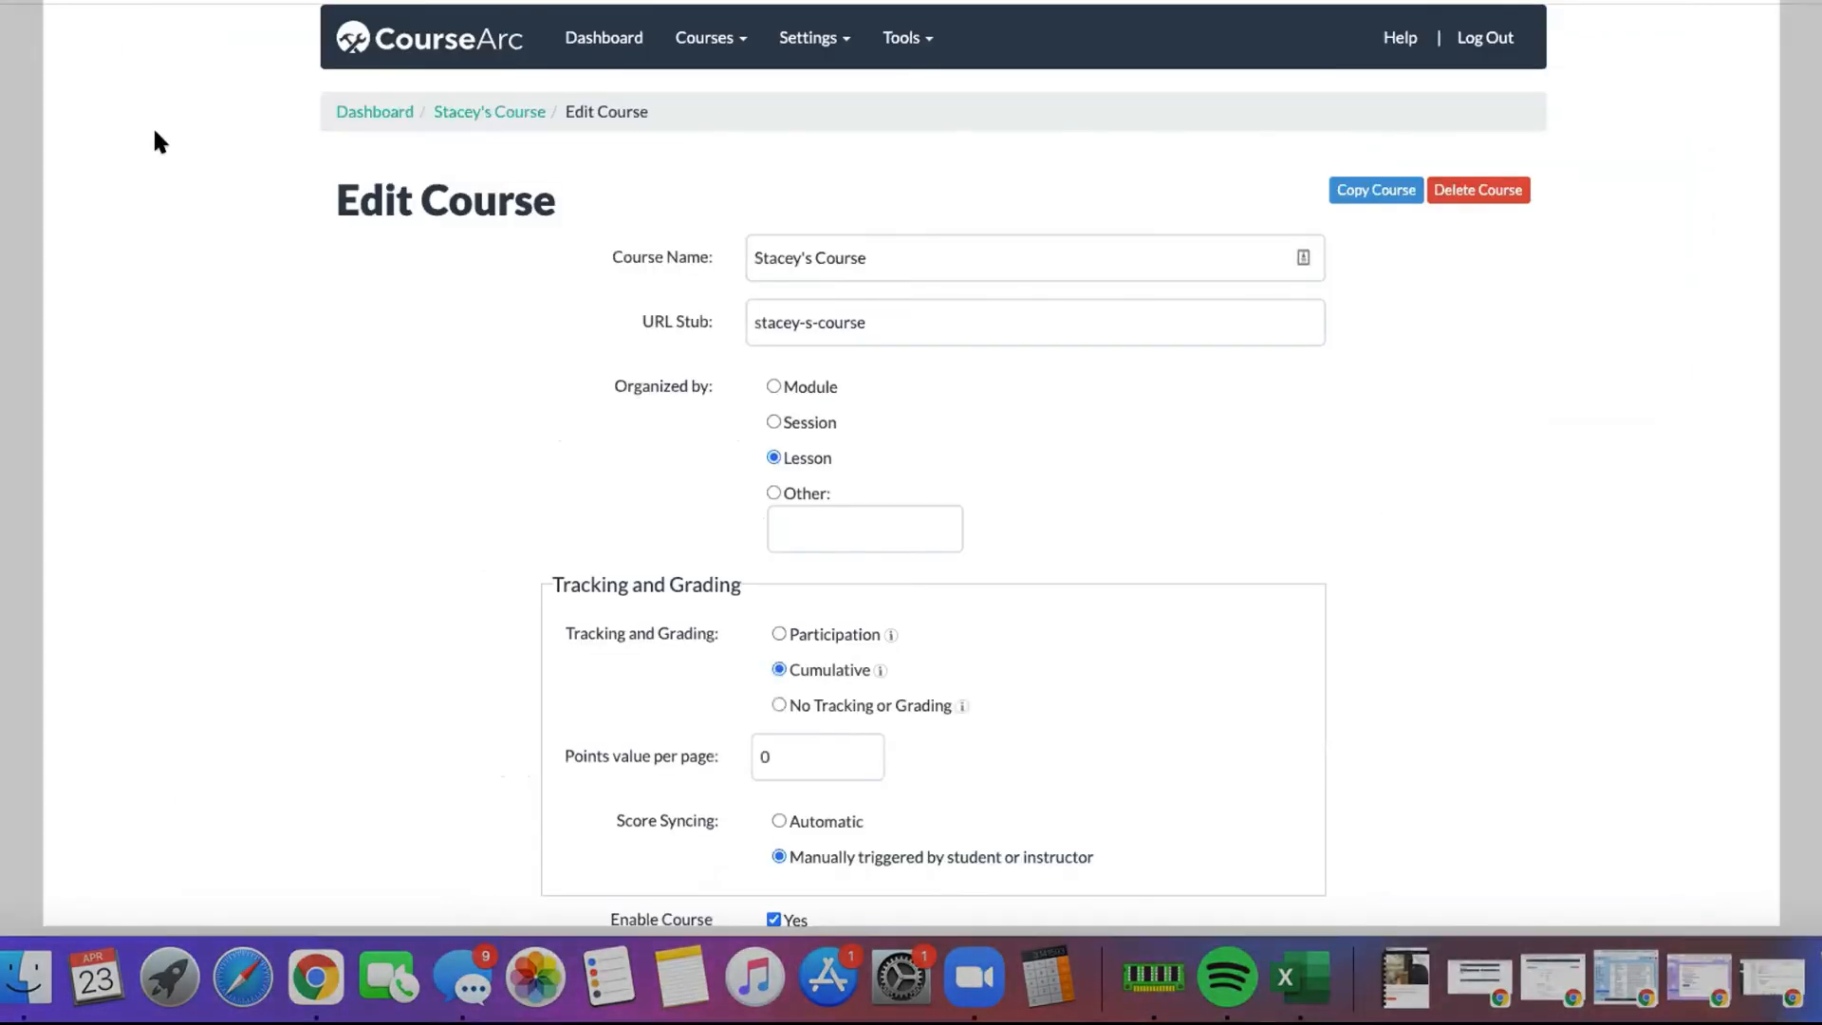
In the course's Tracking and Grading settings, set score syncing to manually triggered by student or instructor, and submit the course settings.
scroll(158, 162, down, 1)
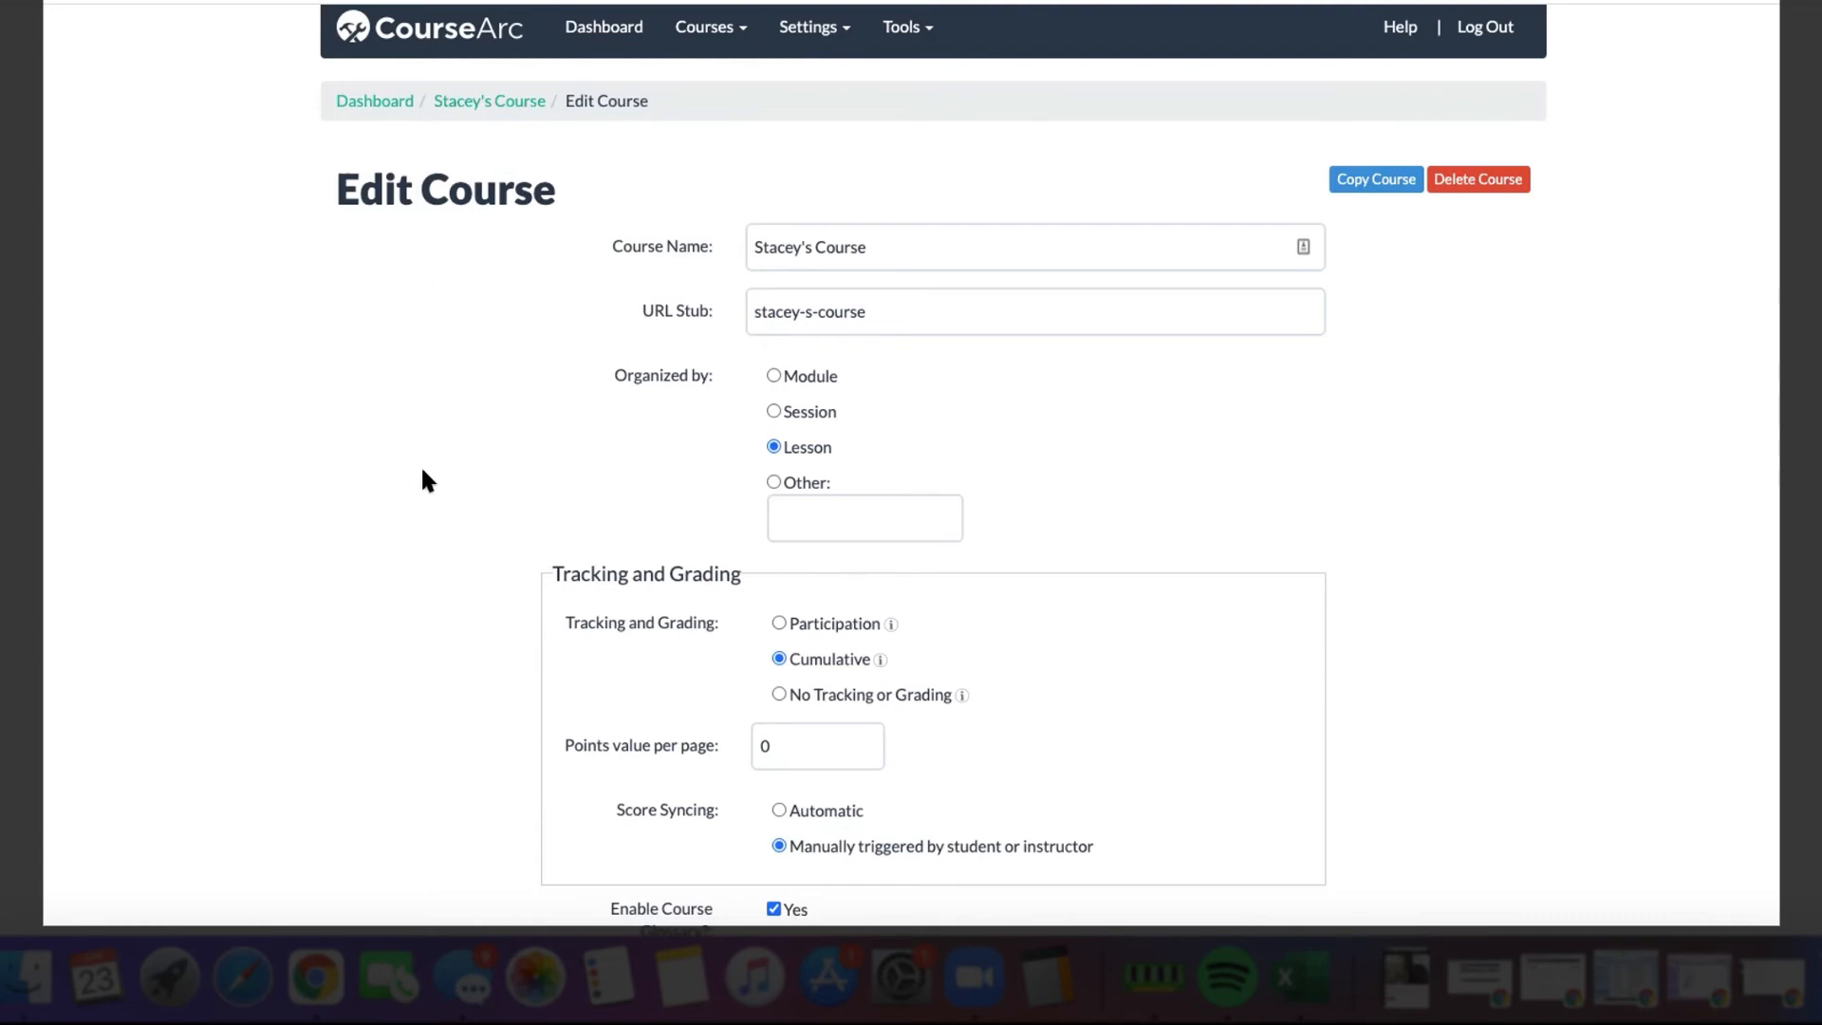
scroll(420, 474, down, 5)
drag(554, 295, 733, 293)
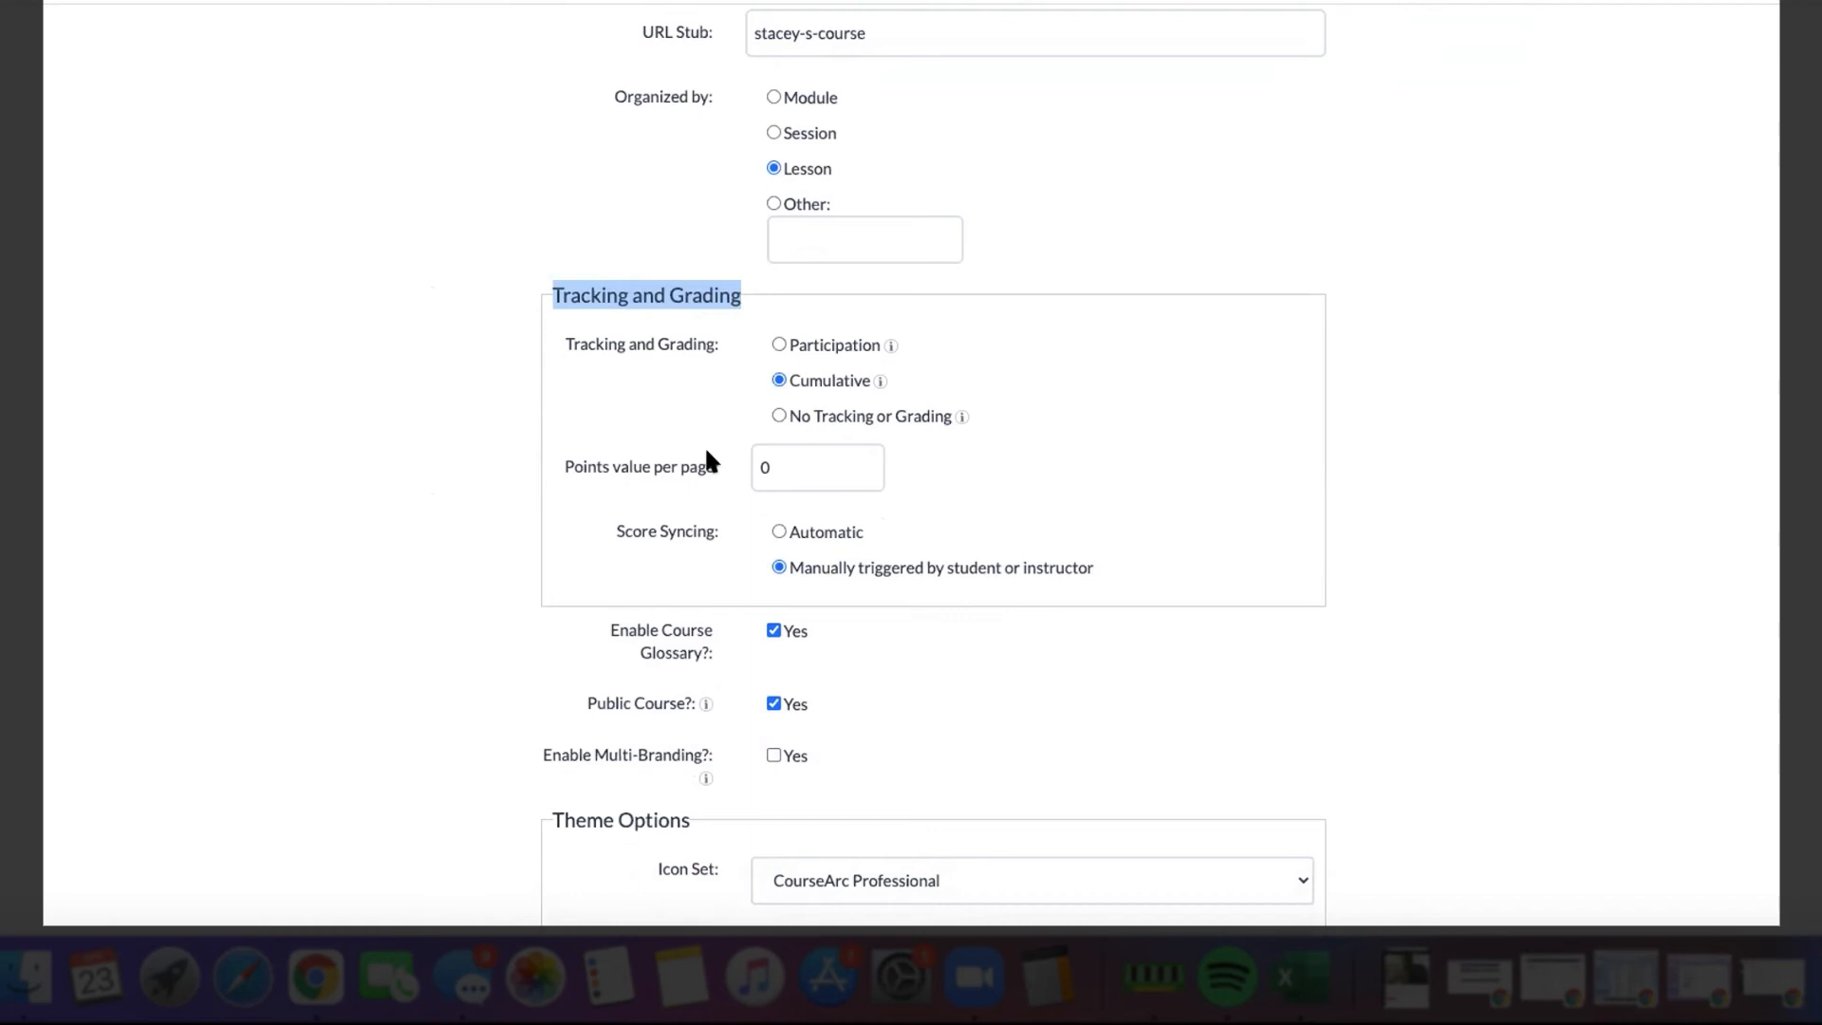
scroll(708, 456, down, 3)
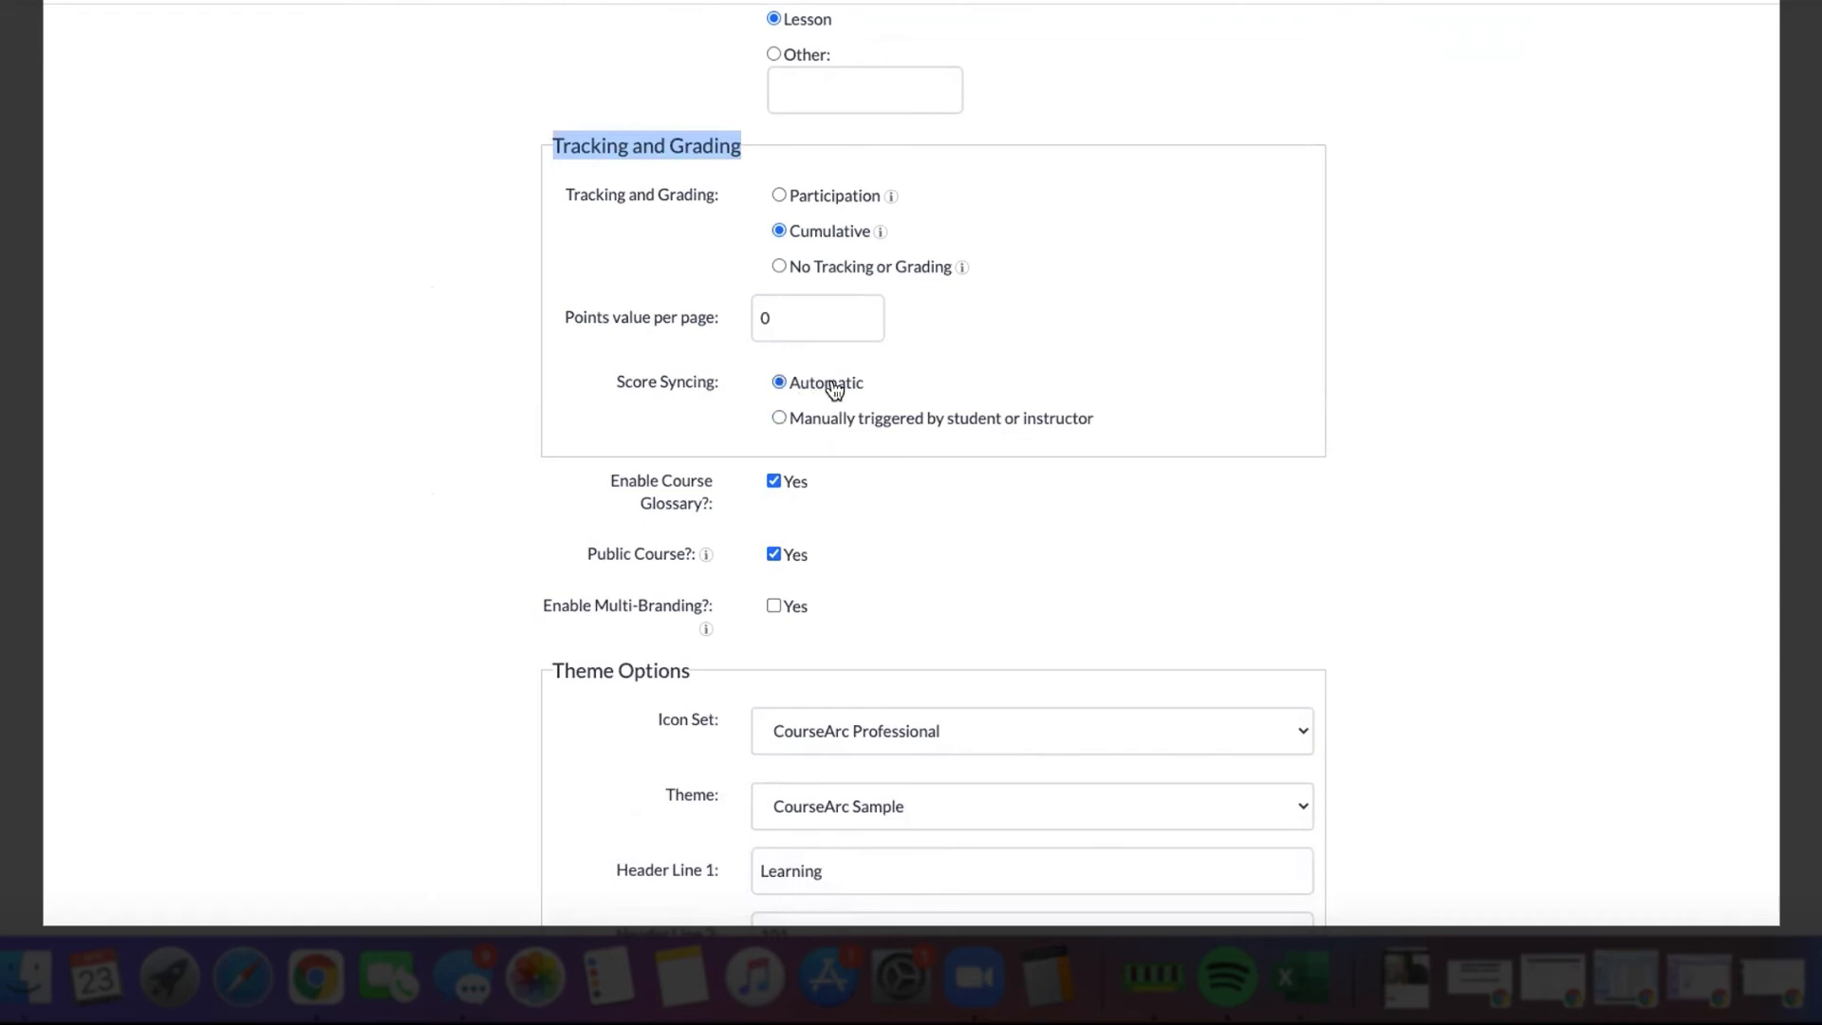
click(777, 418)
scroll(826, 427, down, 10)
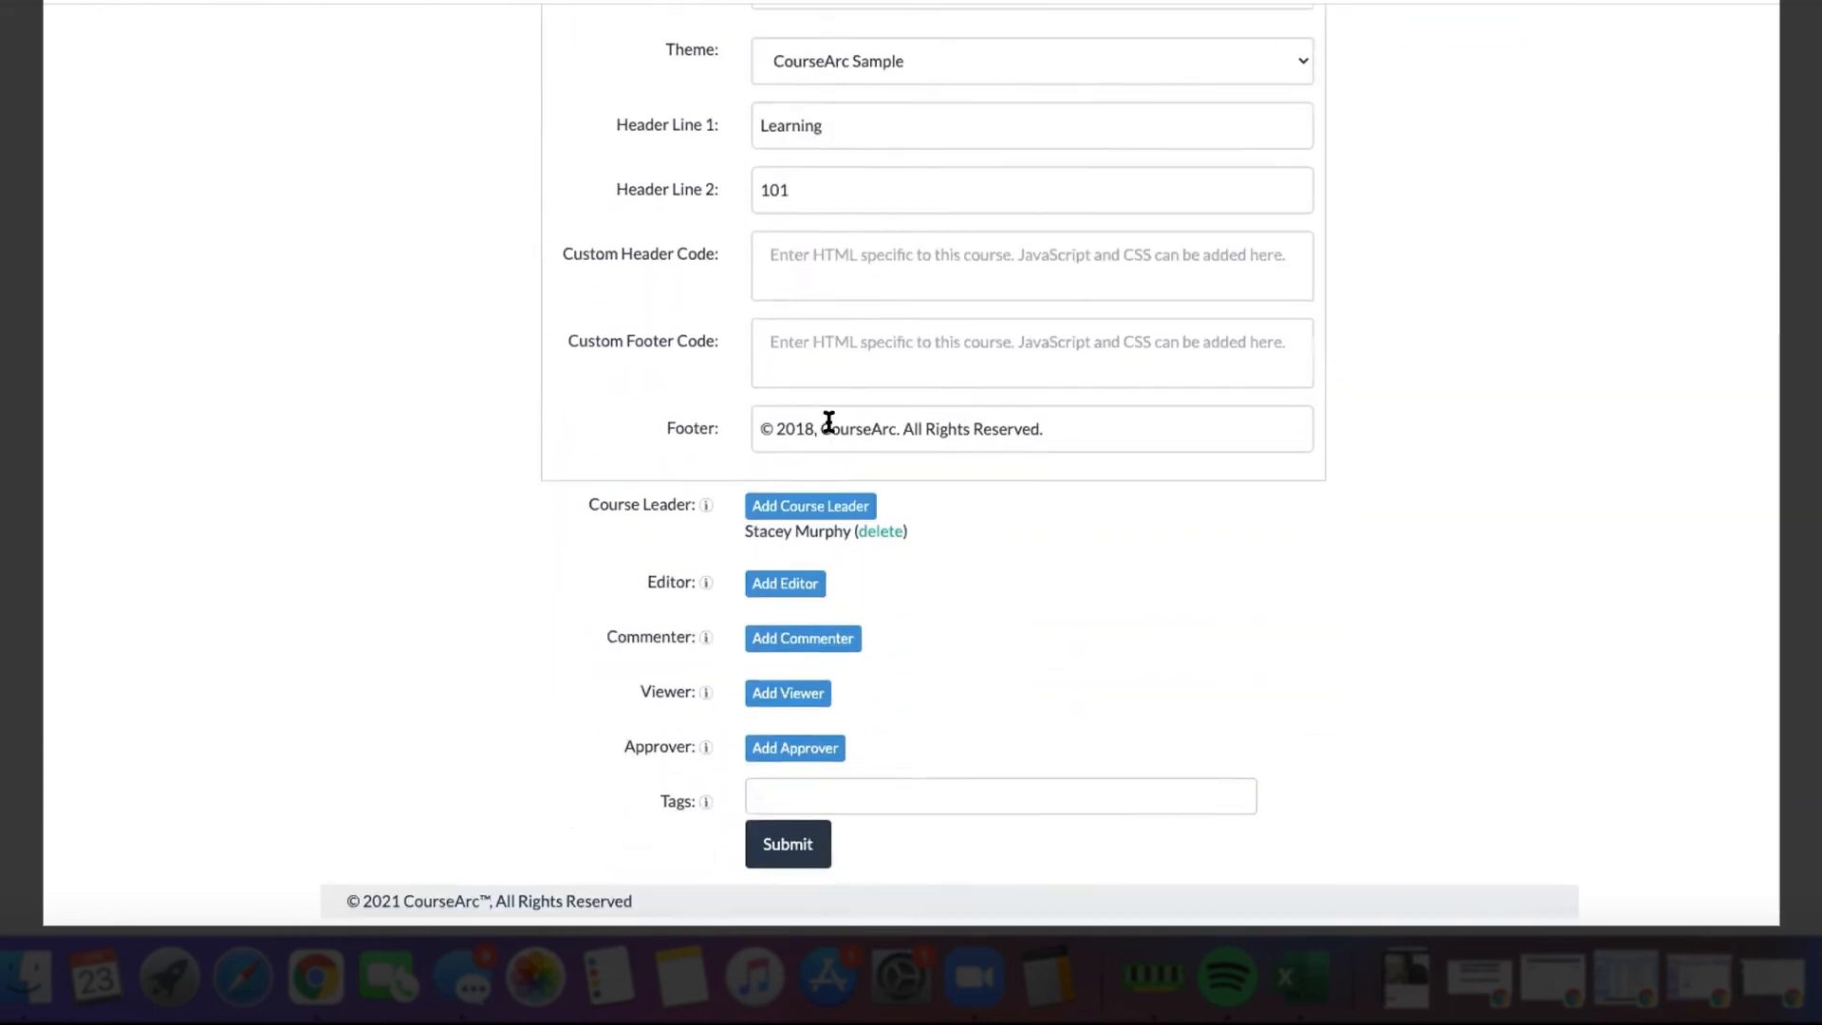
click(786, 860)
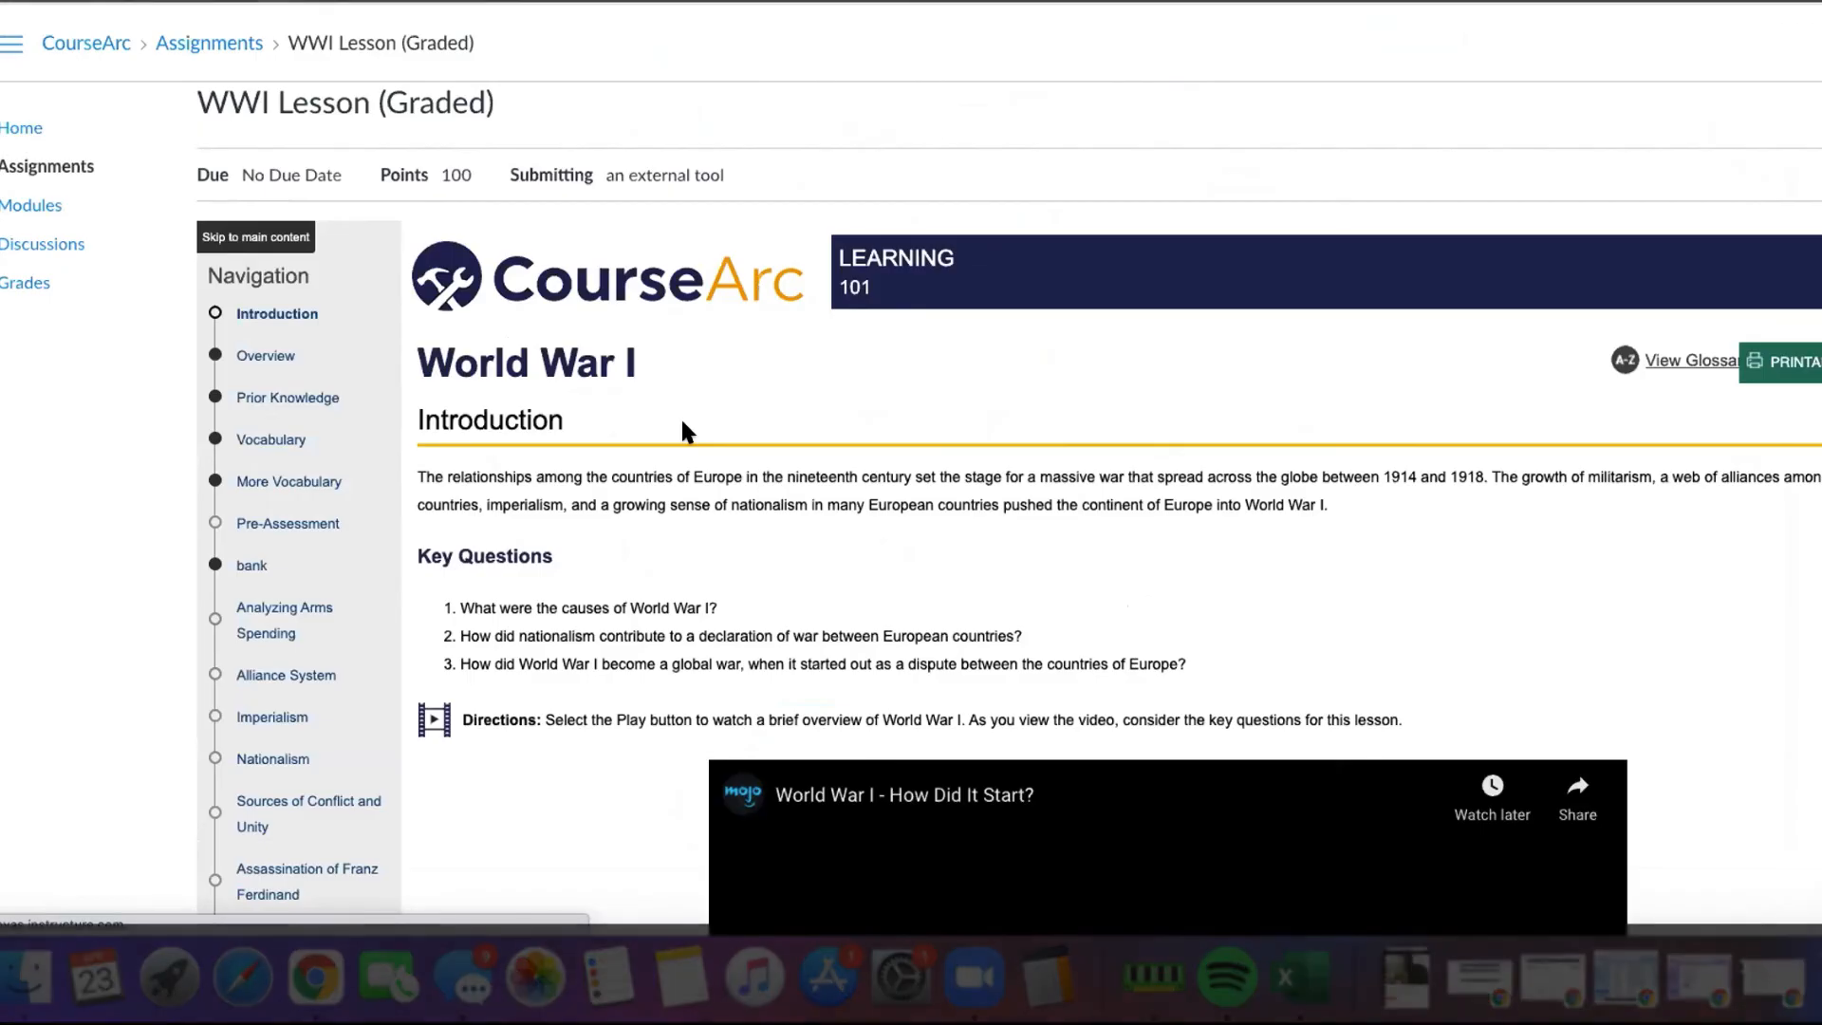
In the Canvas student view of WWI Lesson (Graded), open the Summary page and examine its score-saving option and progress display.
scroll(682, 432, down, 3)
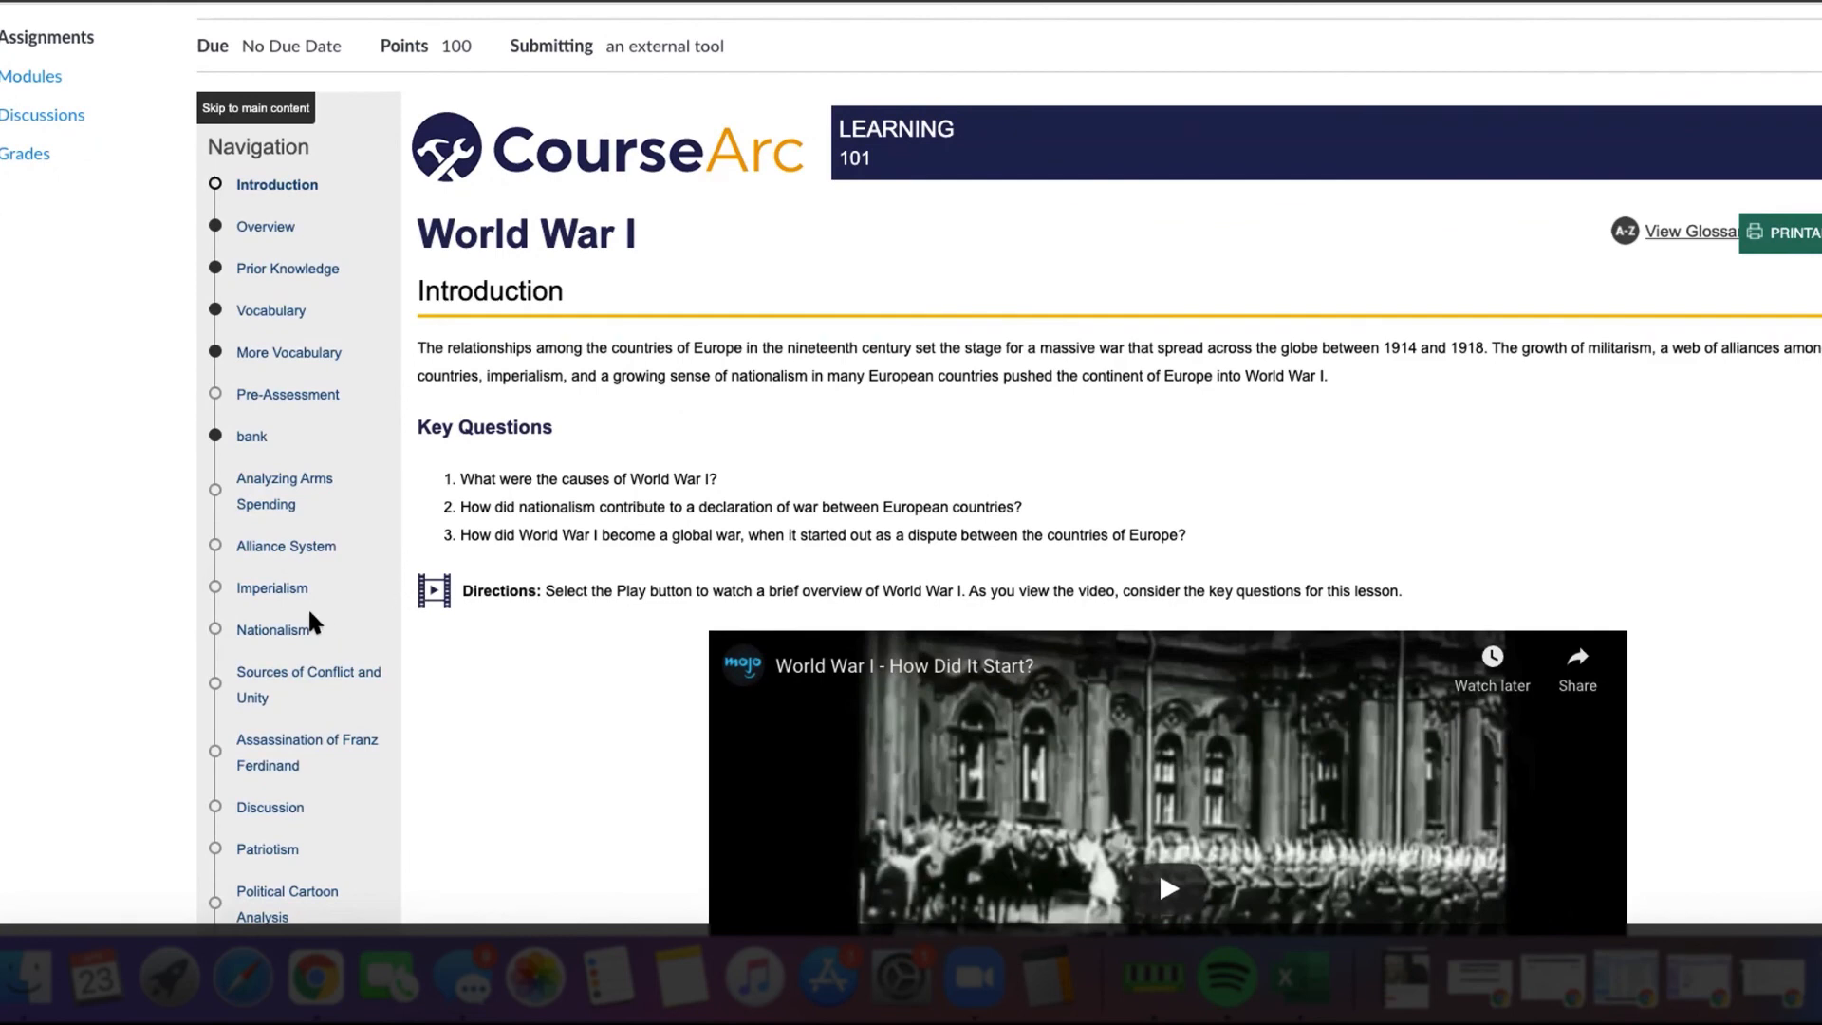
scroll(310, 615, down, 5)
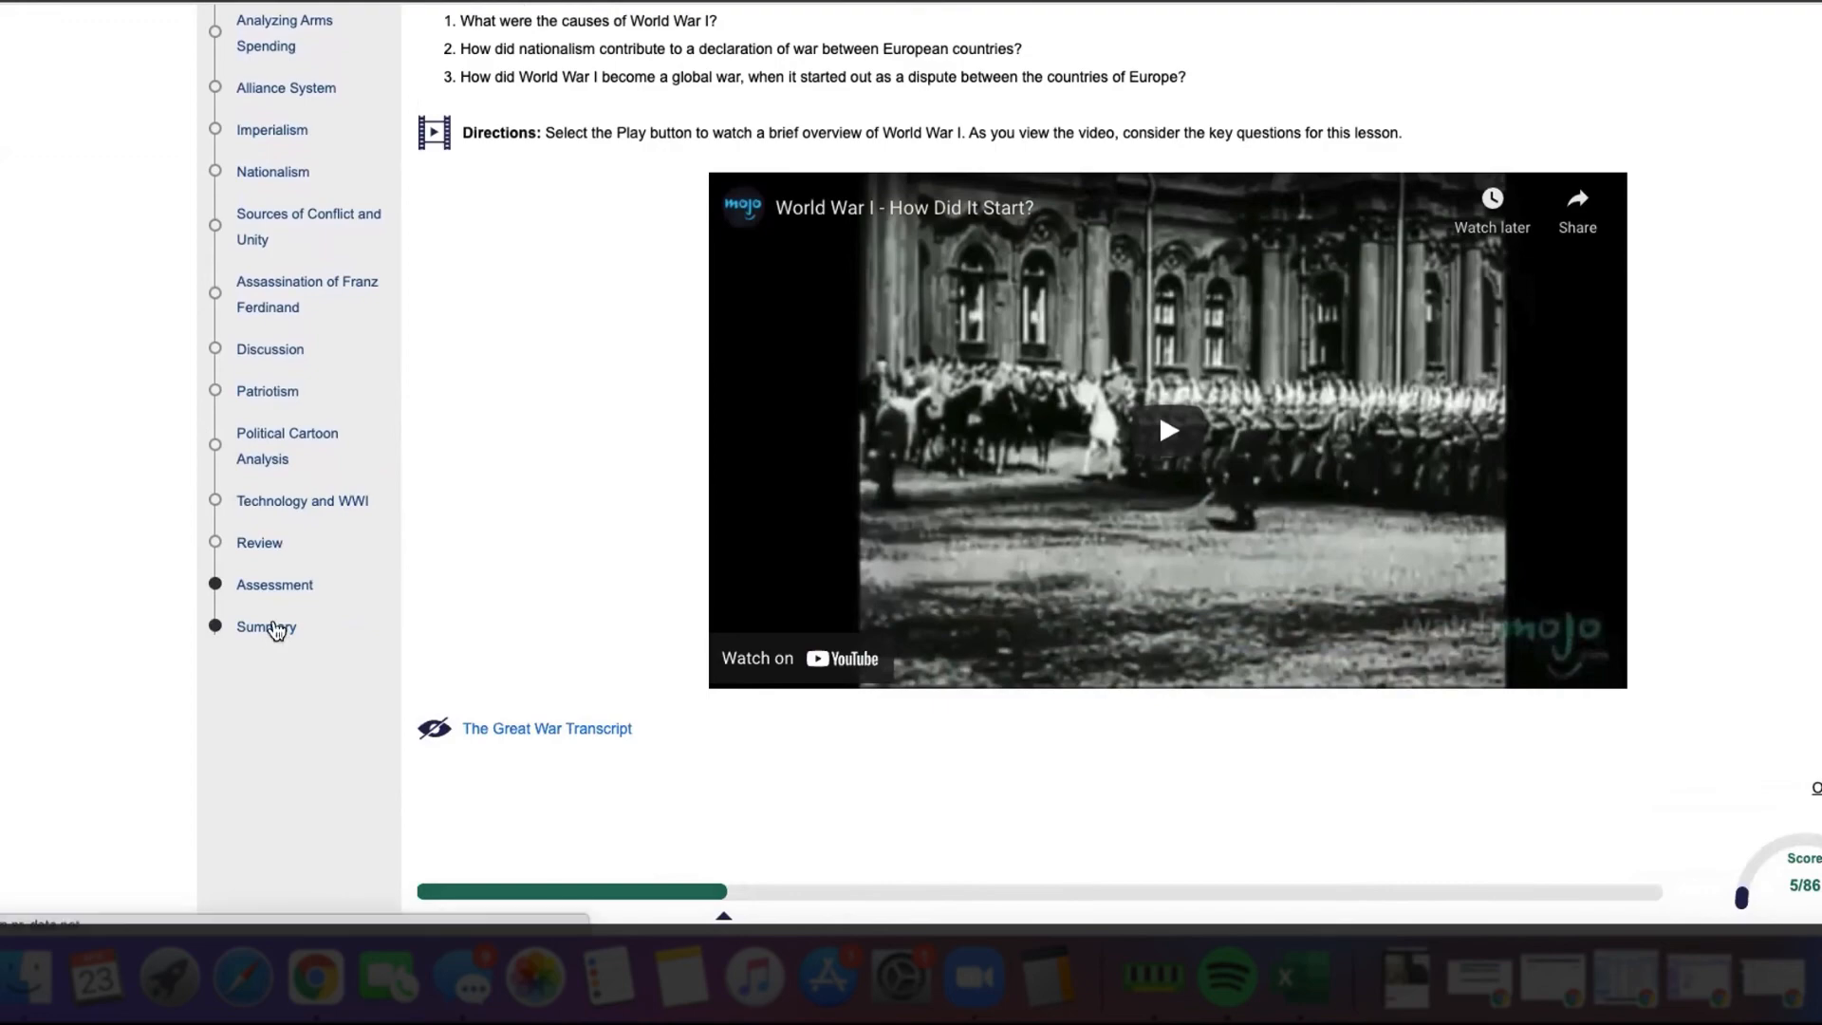
click(268, 628)
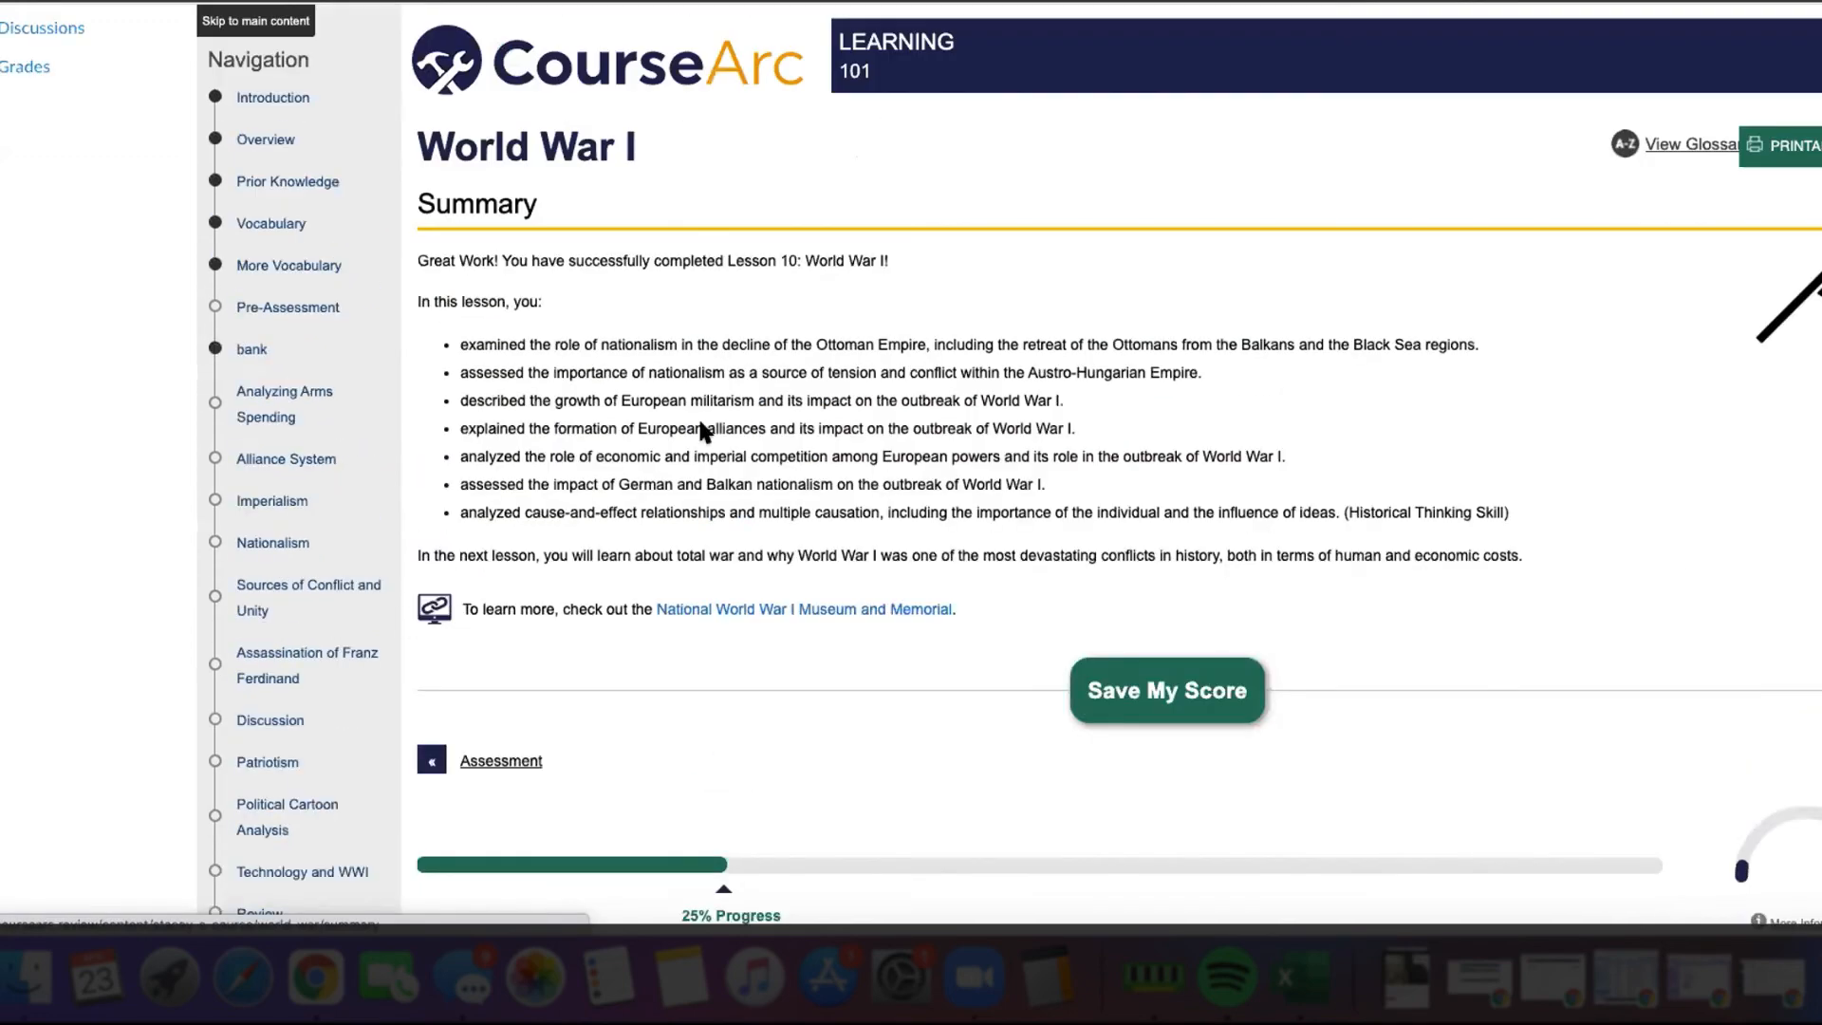
scroll(1013, 335, down, 2)
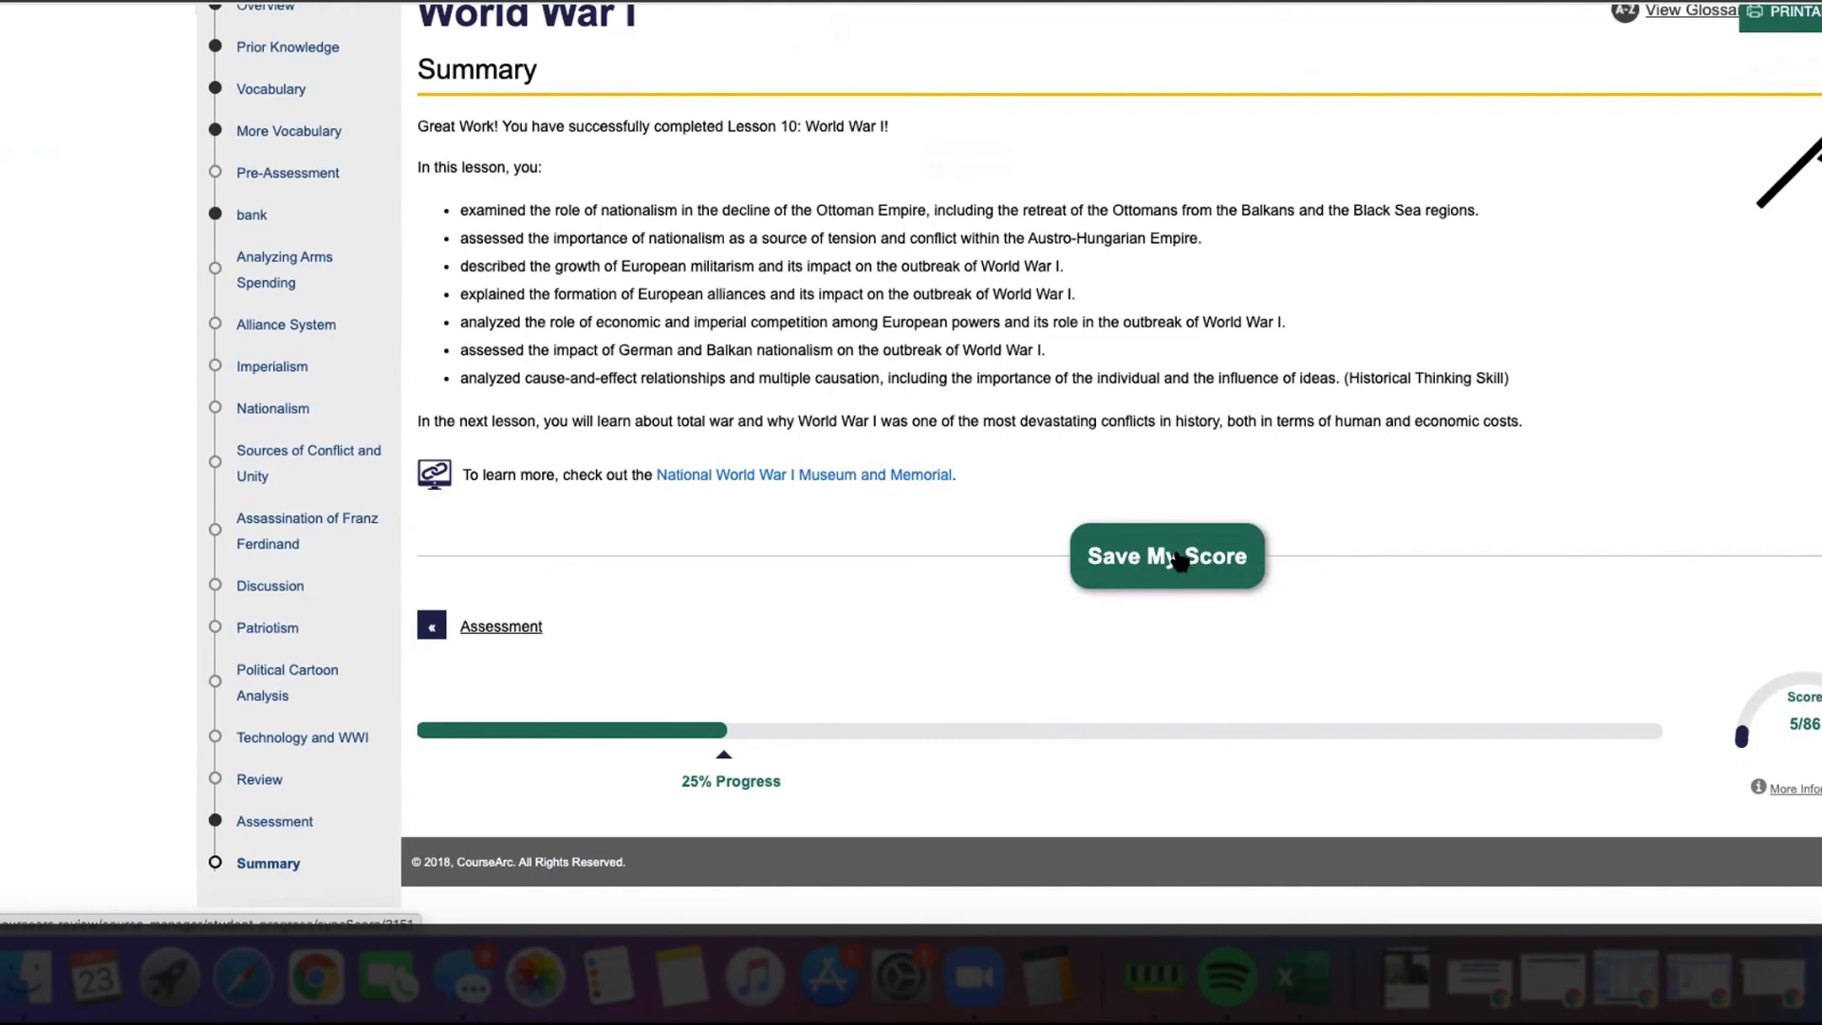
scroll(1525, 380, down, 1)
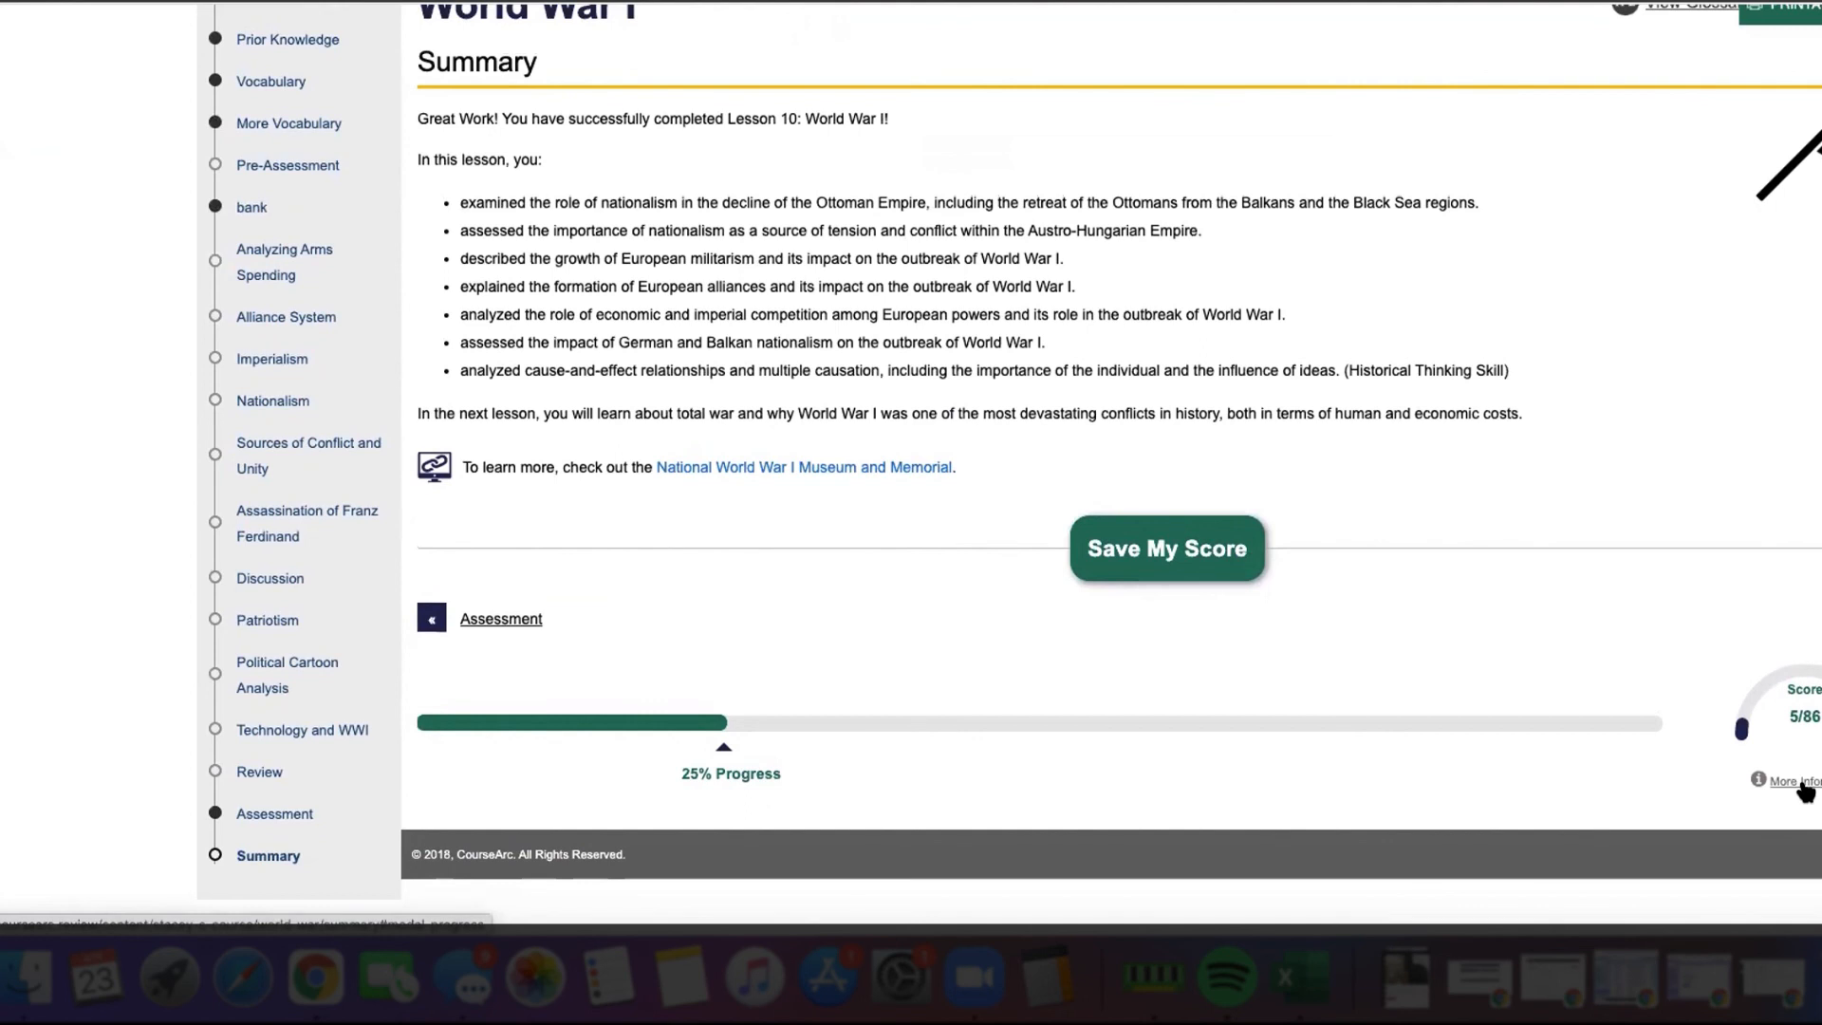
Open the detailed score information and look through the completion status and score of each page and activity.
click(1803, 785)
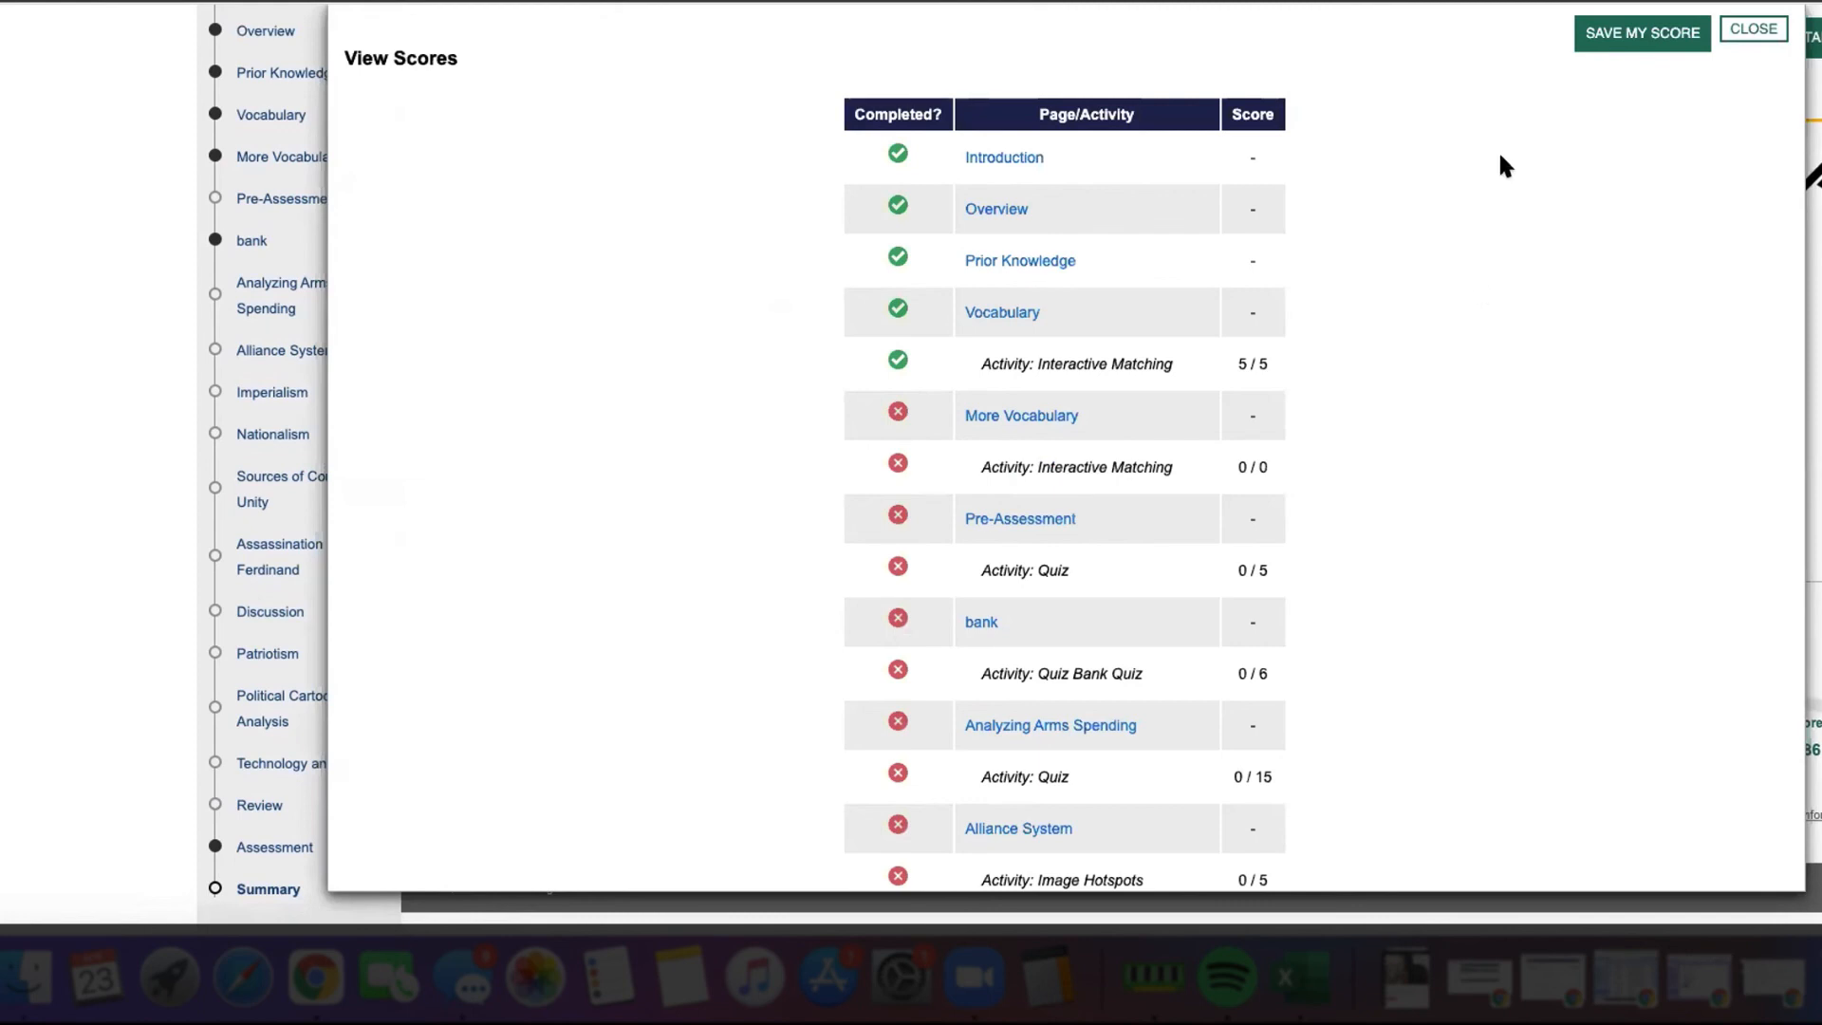
scroll(1339, 245, down, 5)
scroll(1391, 248, up, 5)
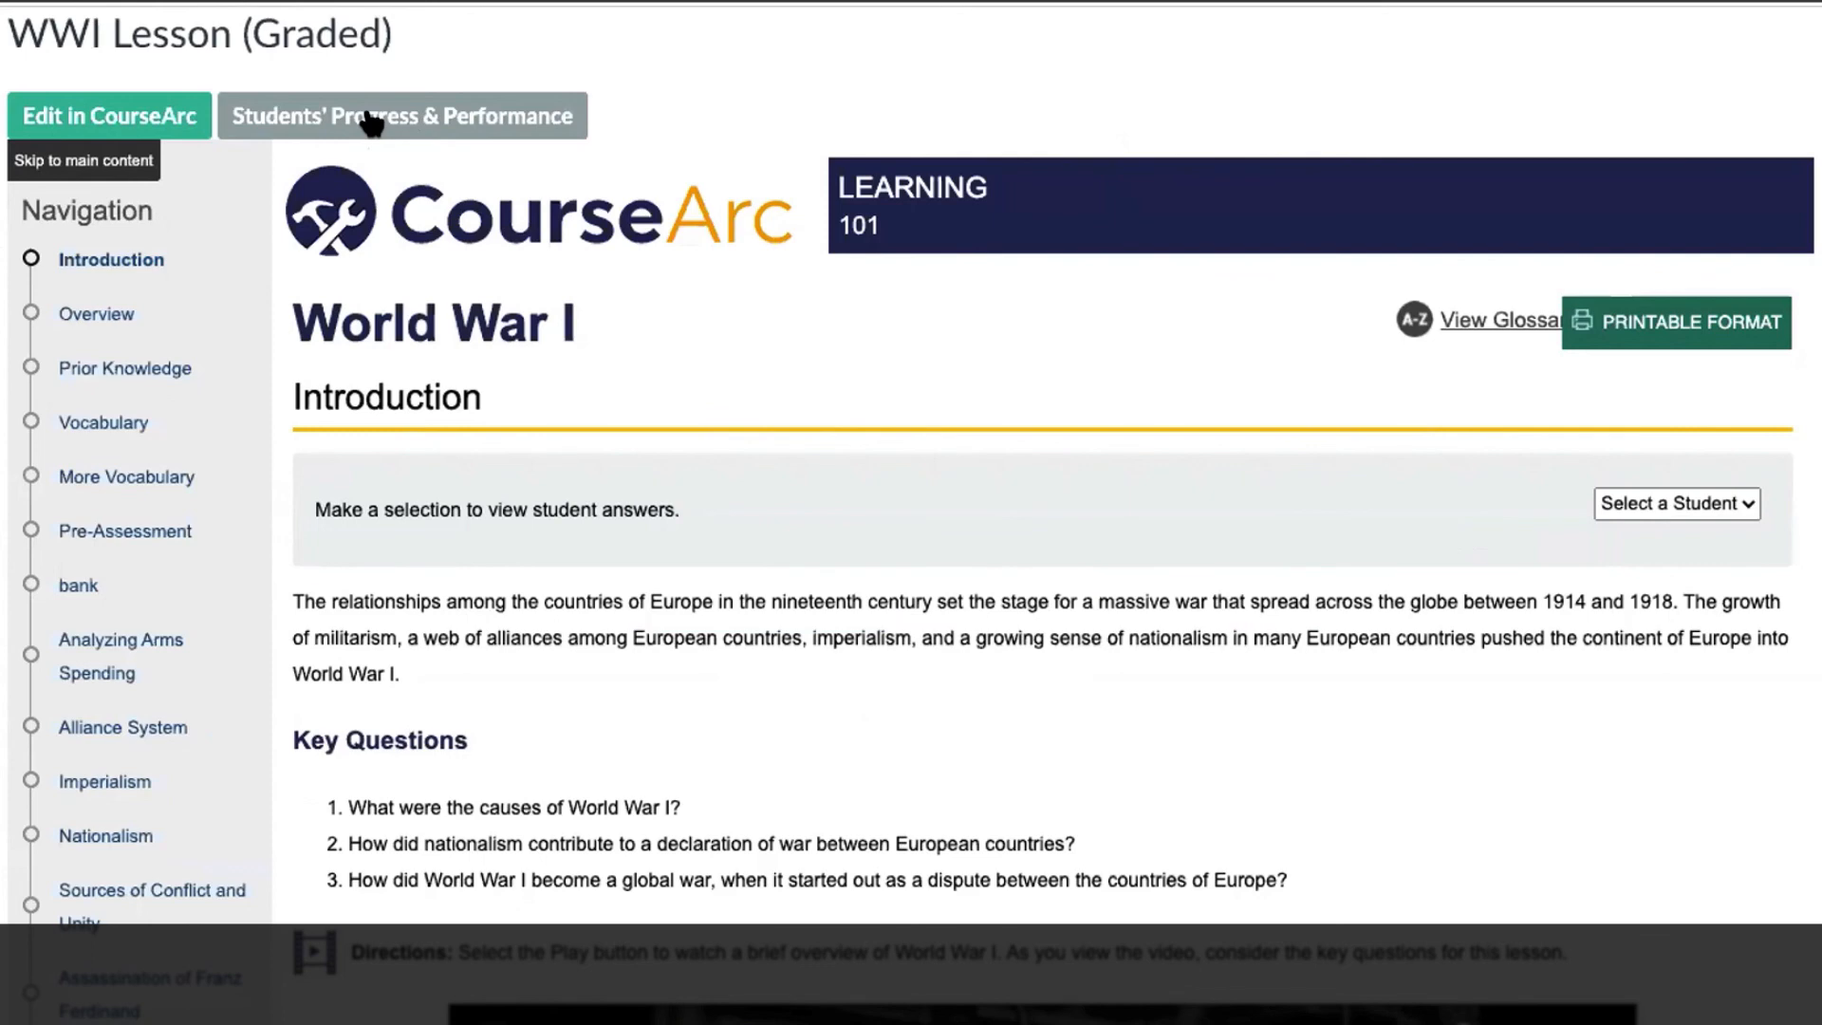
In the instructor view of WWI Lesson (Graded), open the students' progress and performance report and sync the first listed student's score.
click(372, 121)
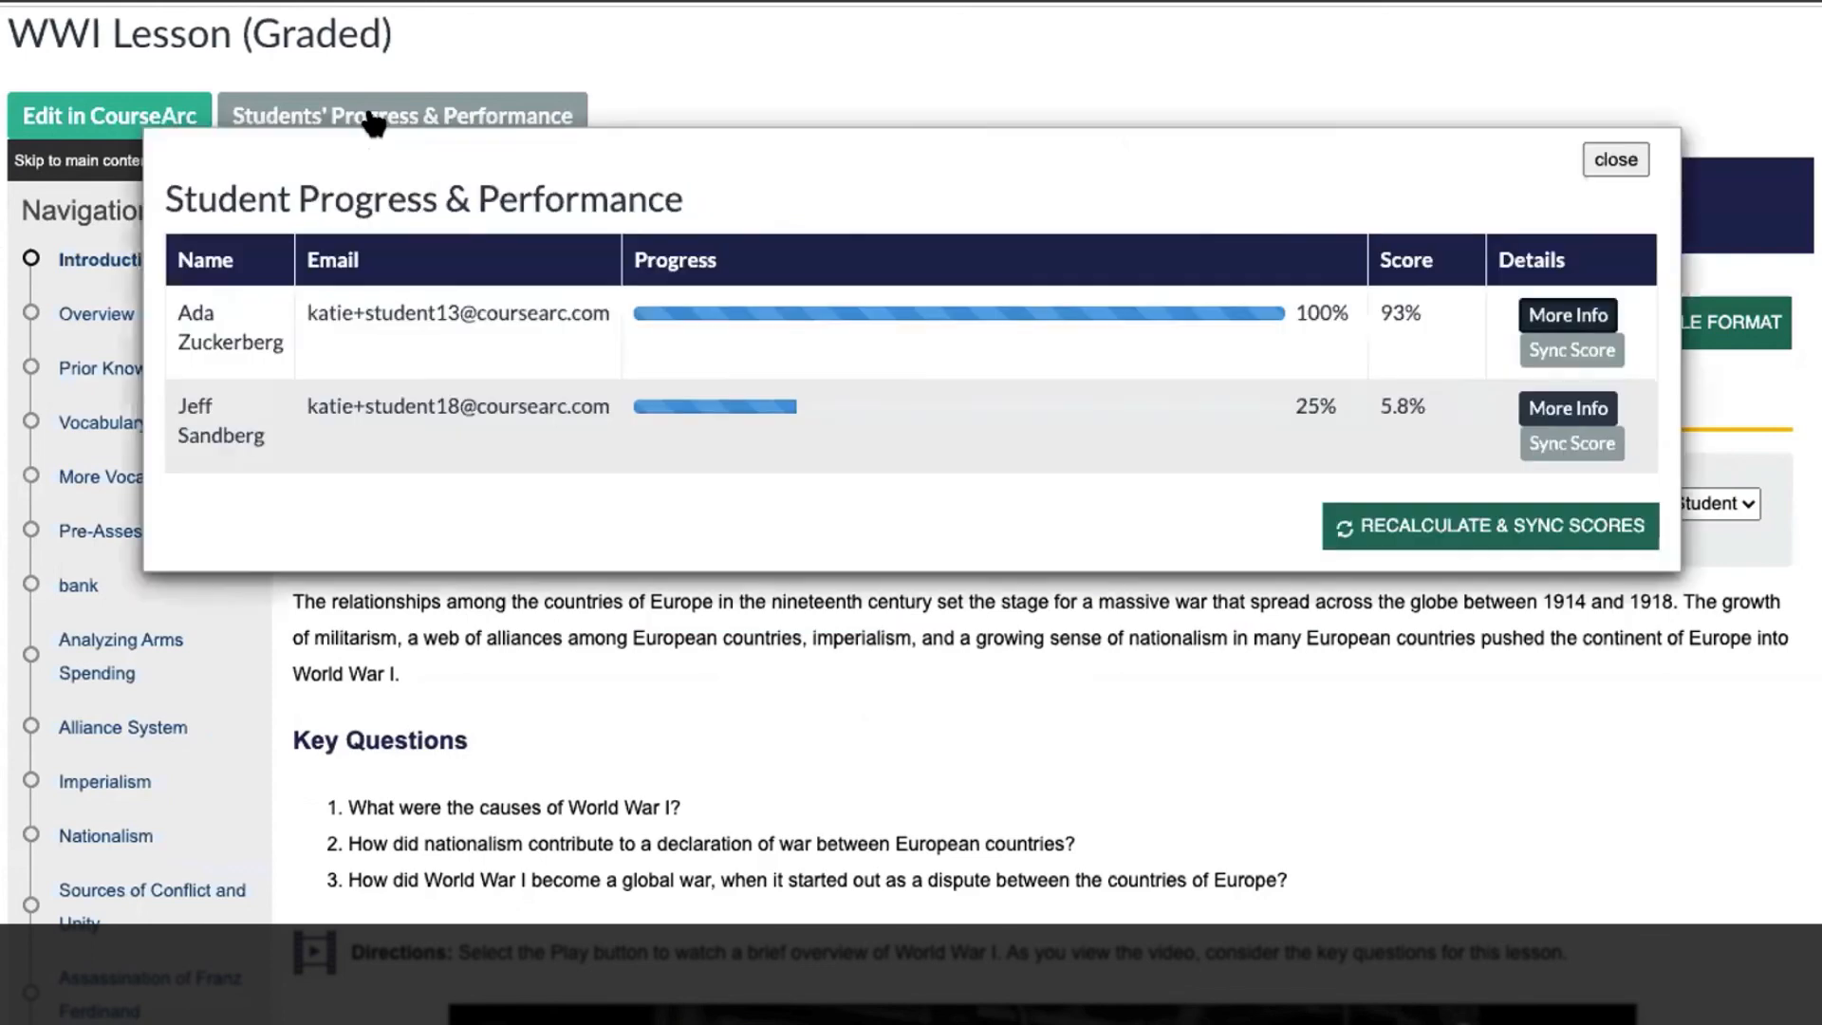
click(1555, 350)
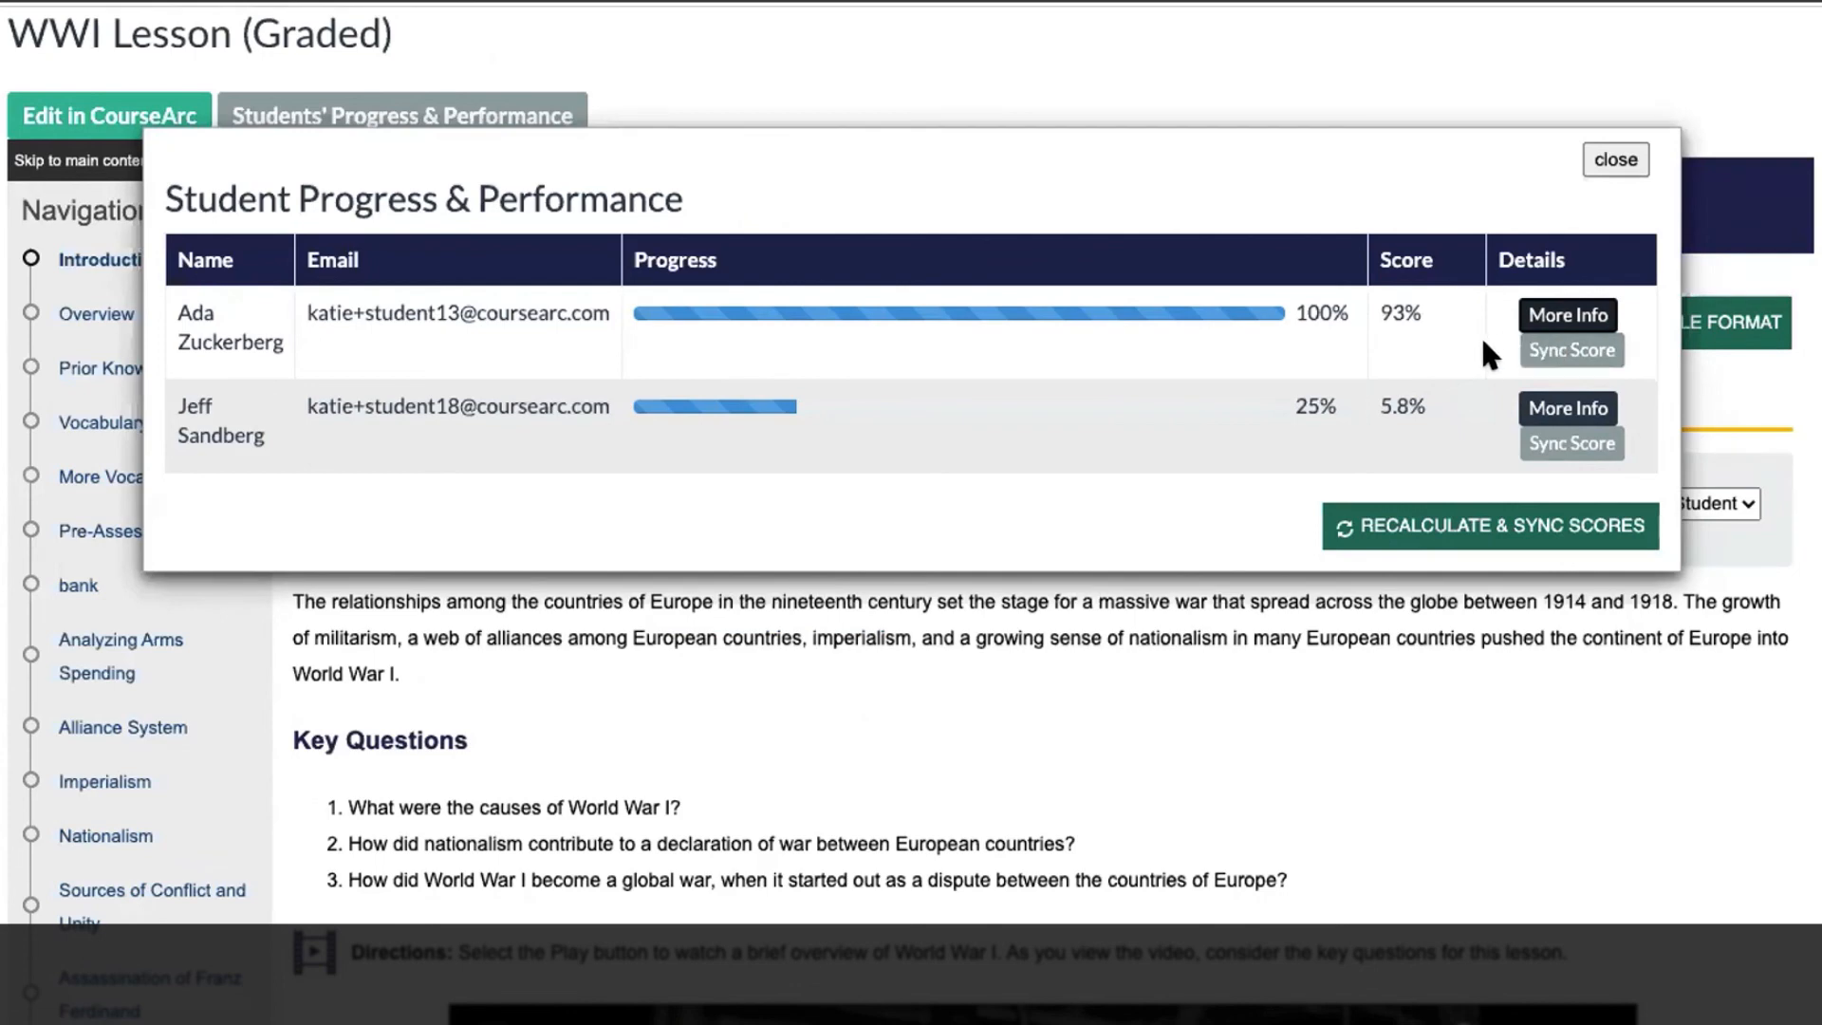